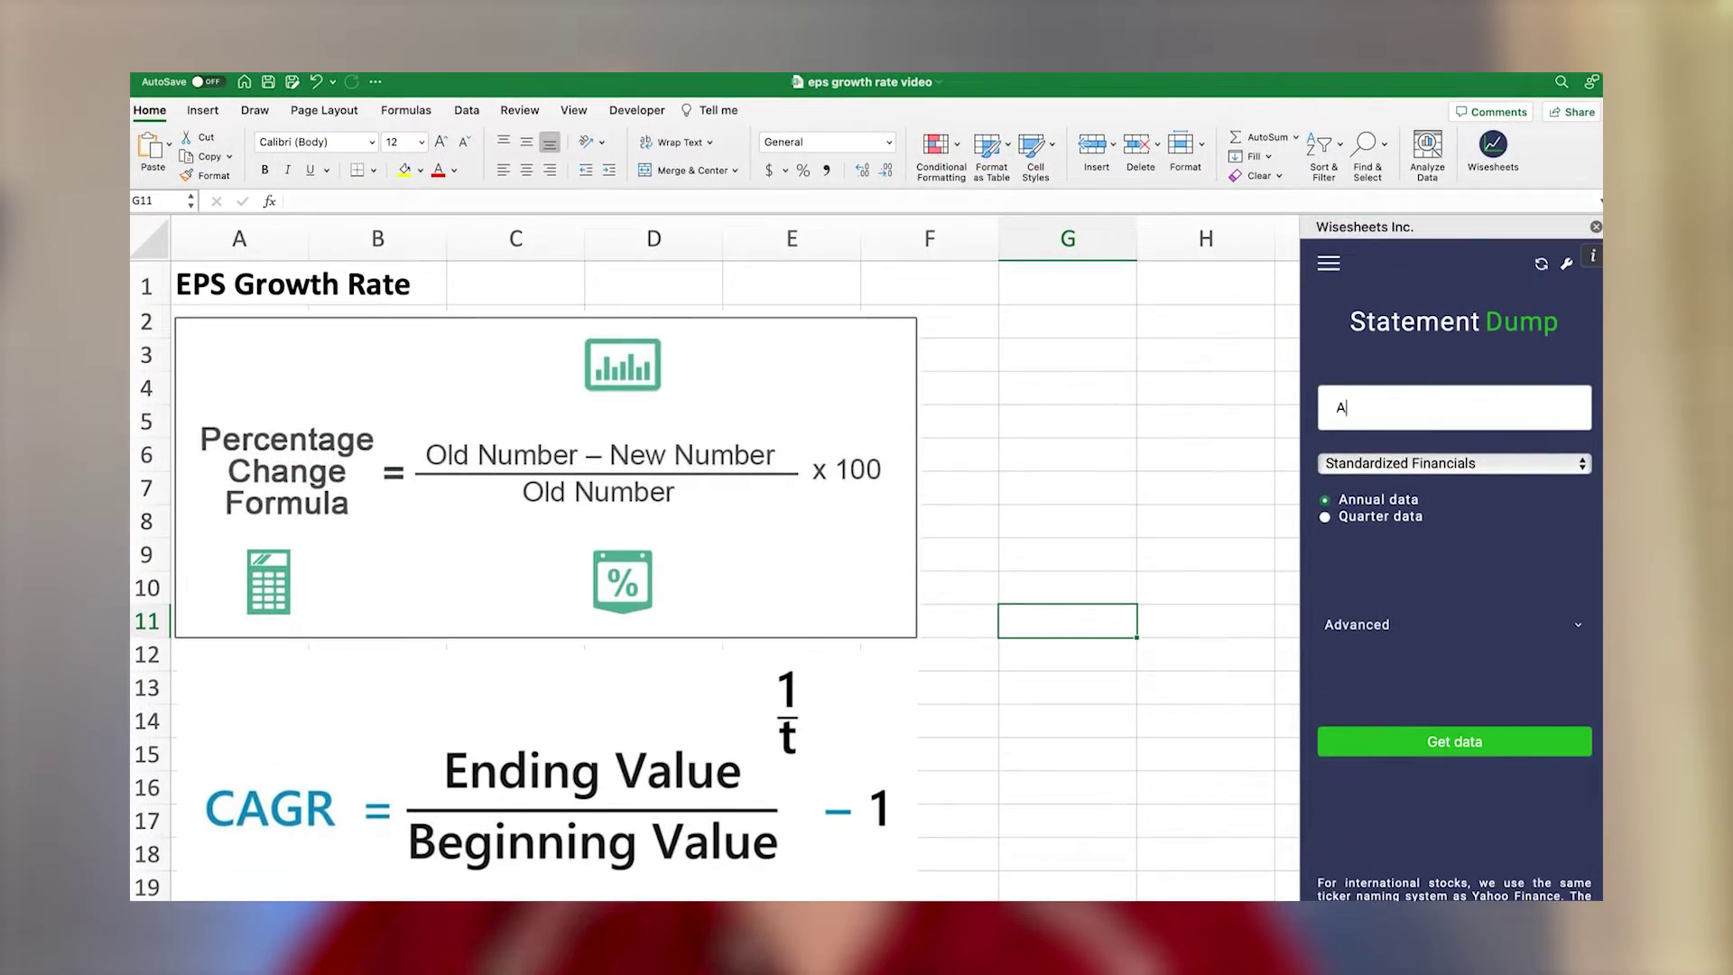
- Fetch Apple's financial statements with Wisesheets, then select the ticker list from TSM down column A
left_click(1381, 445)
left_click(1454, 741)
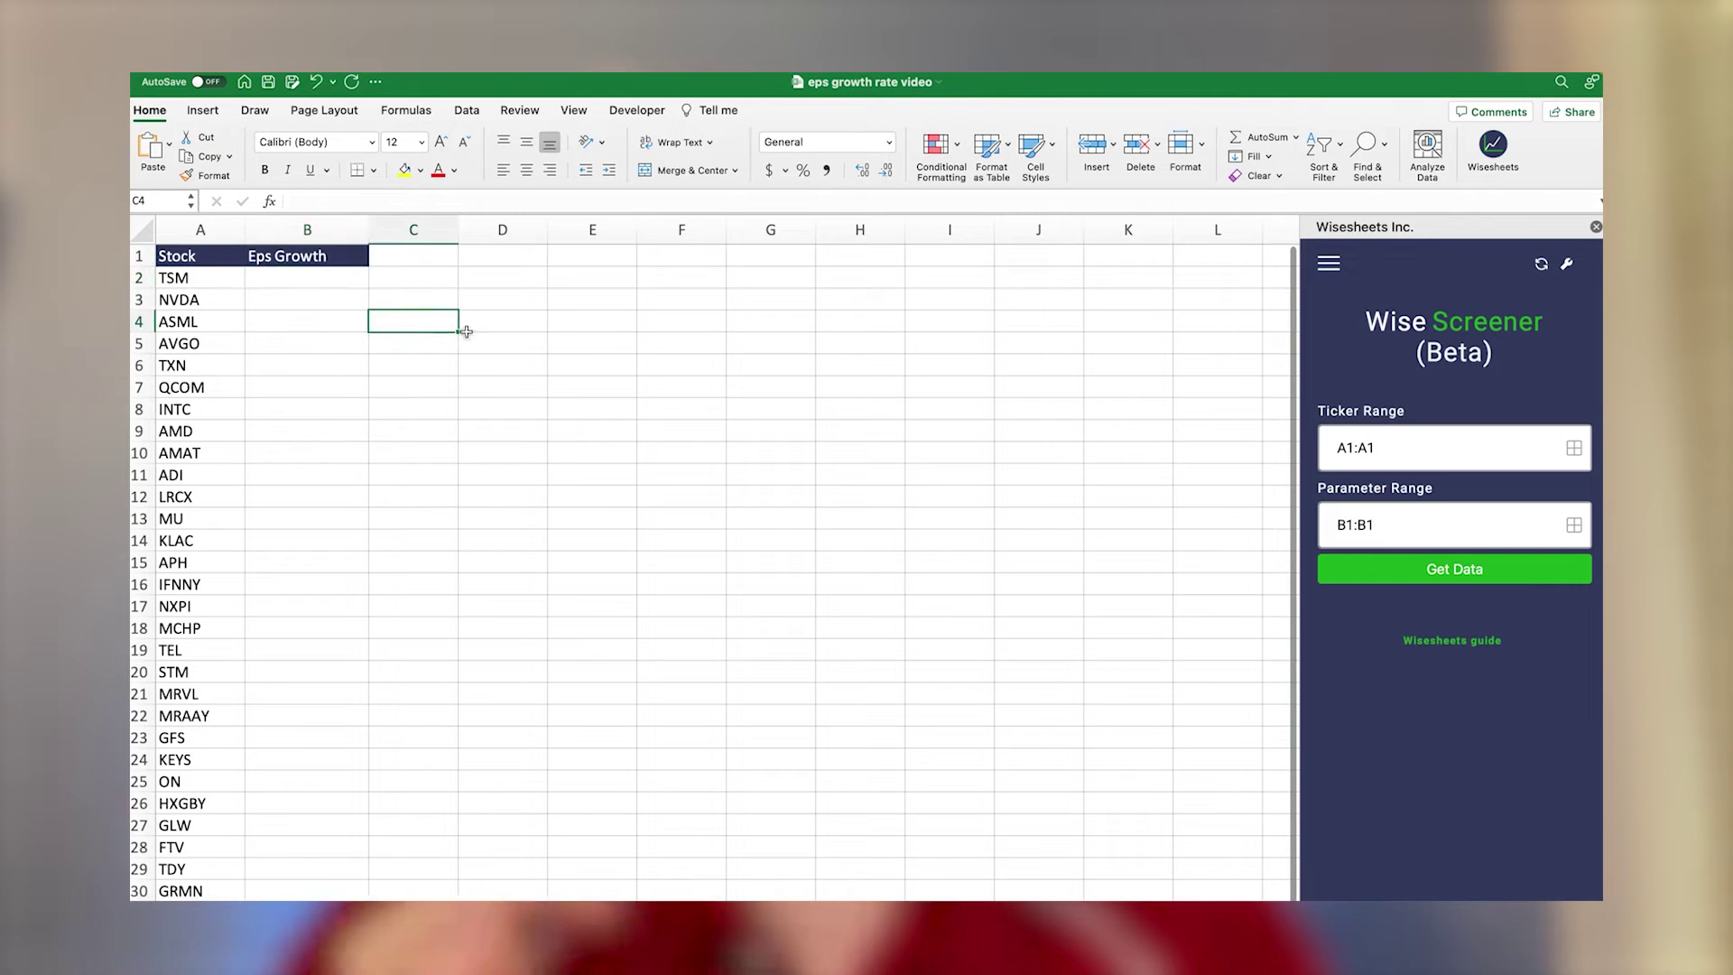
left_click(196, 278)
key("ctrl+shift+Down")
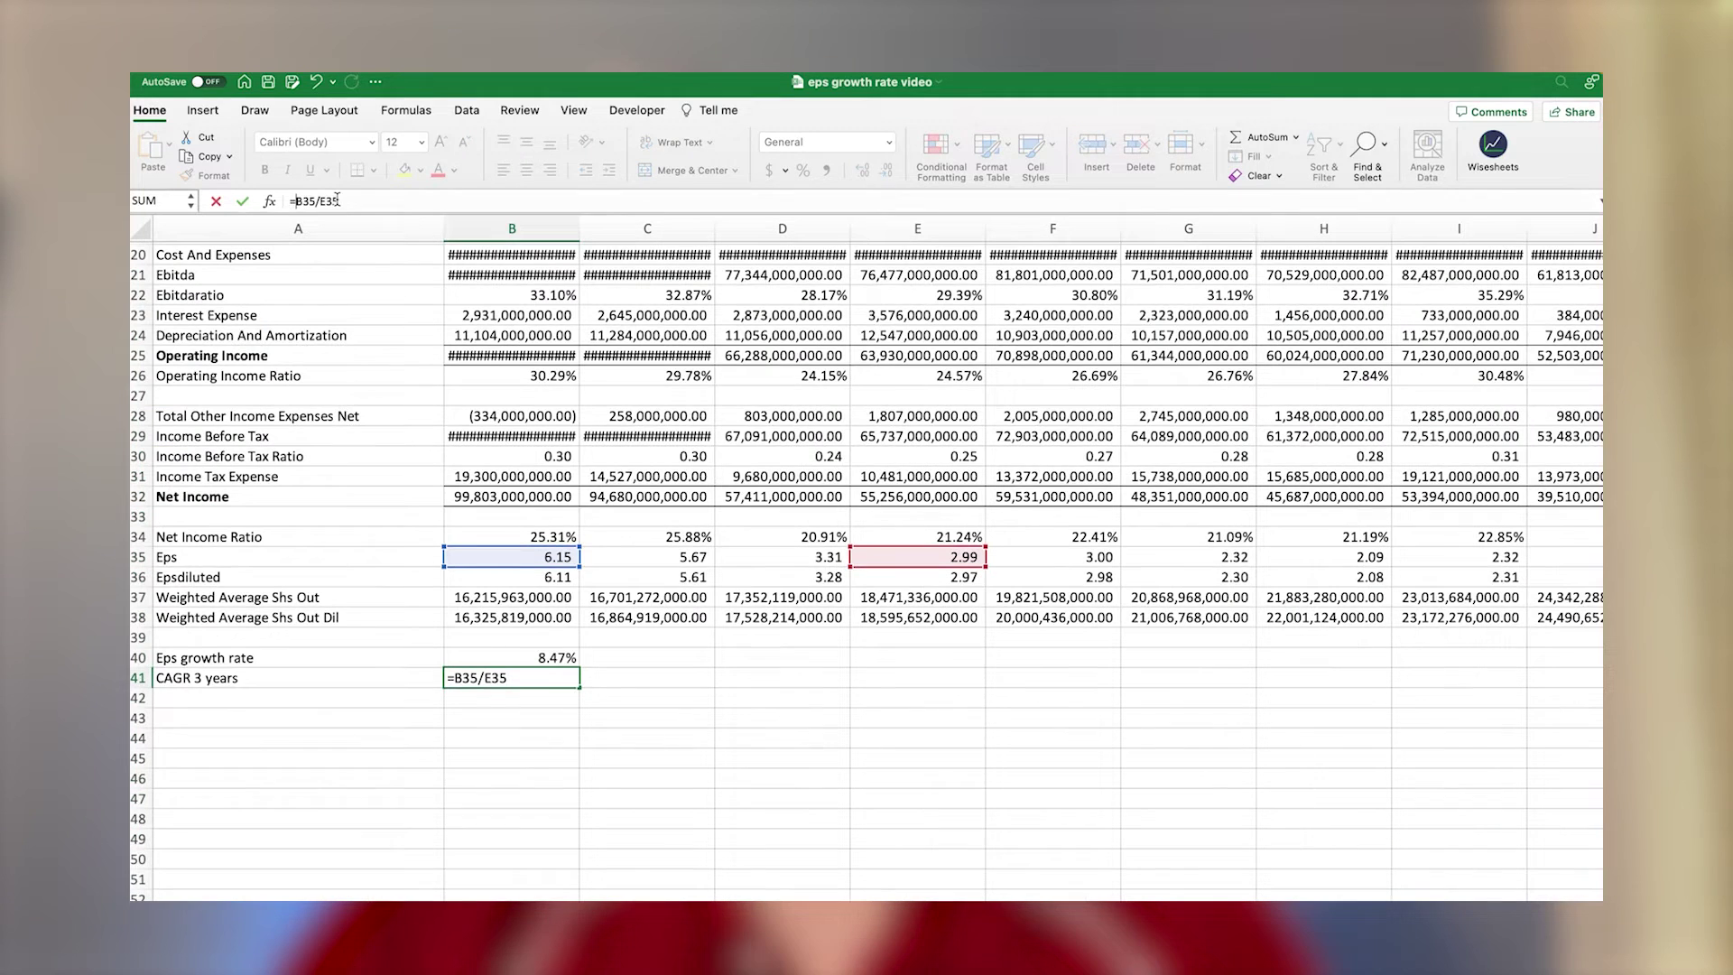
- Bring up the EPS Growth Rate sheet with the percentage-change and CAGR formula diagrams
type(")")
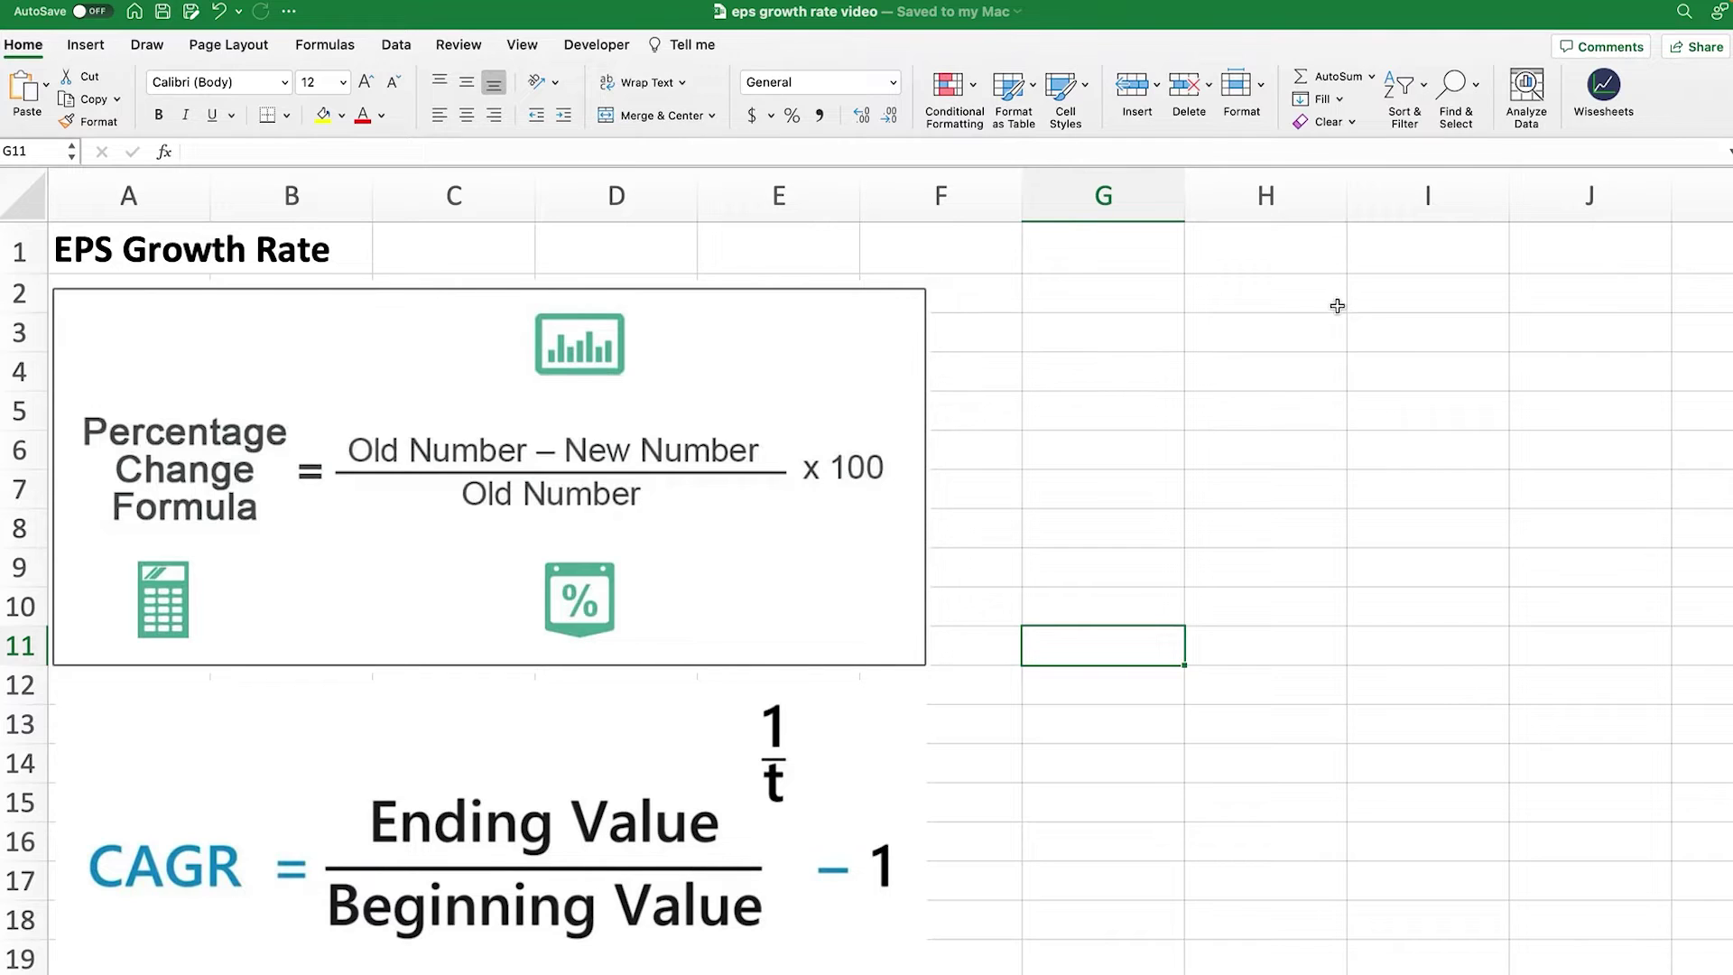
left_click(1604, 86)
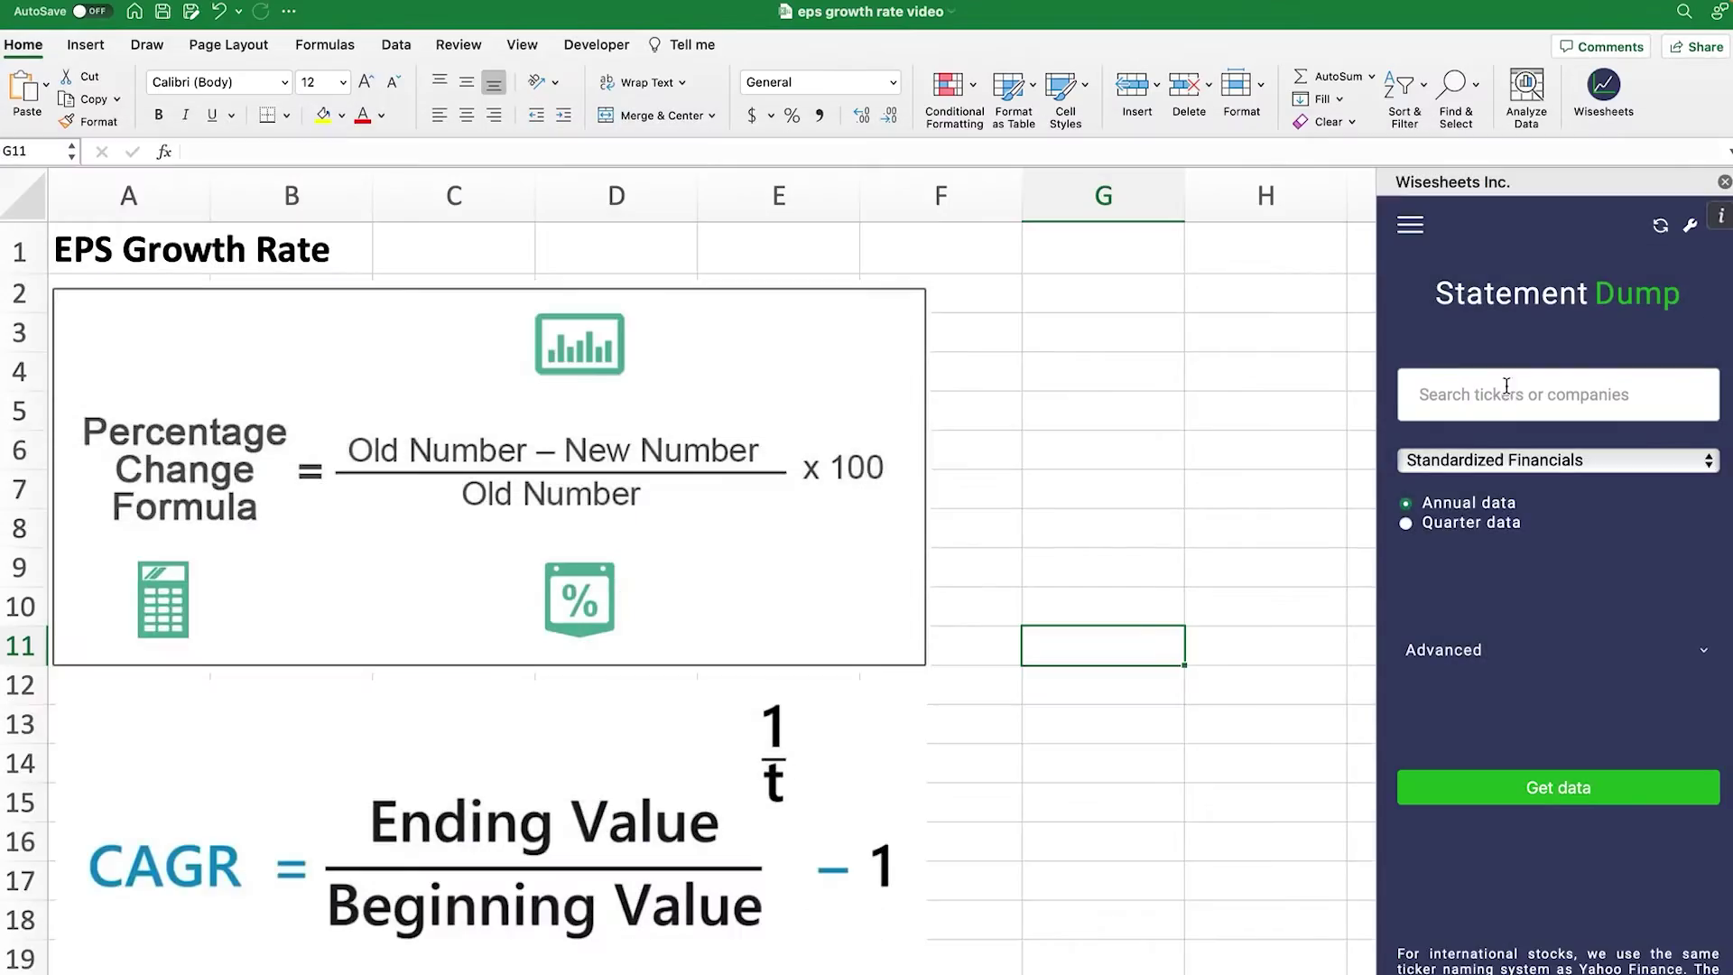
- Import Apple Inc. - AAPL - NASDAQ statements via Statement Dump, then close the pane
type("AAPL")
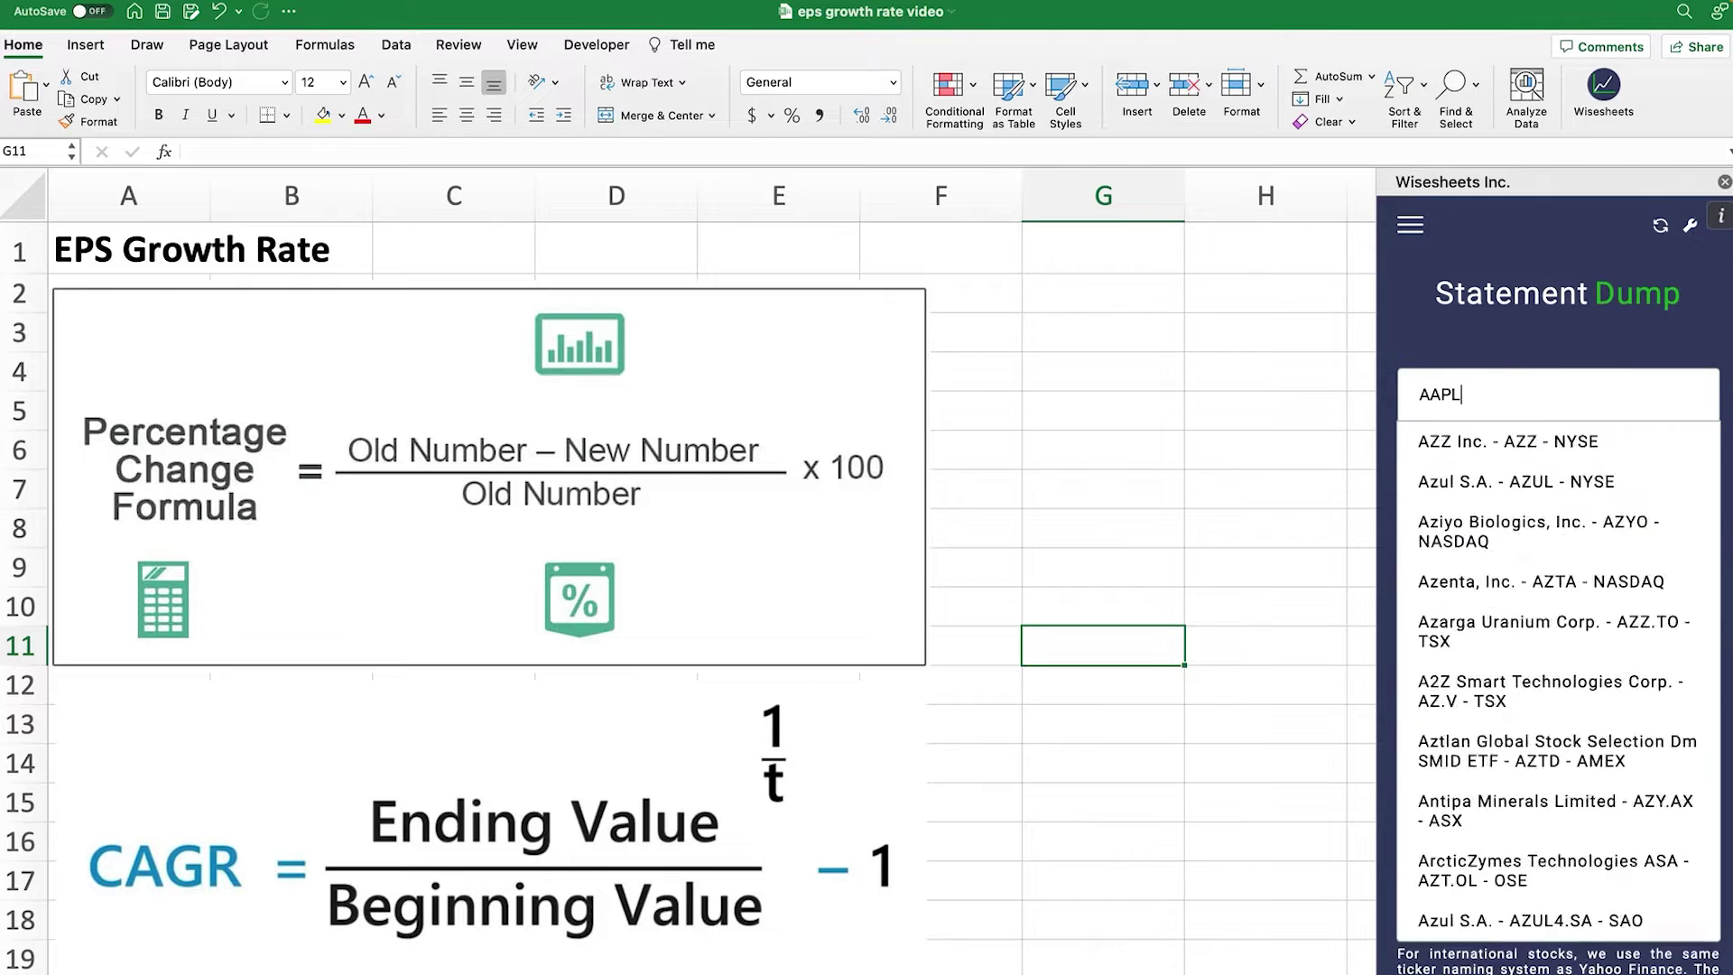
left_click(1505, 439)
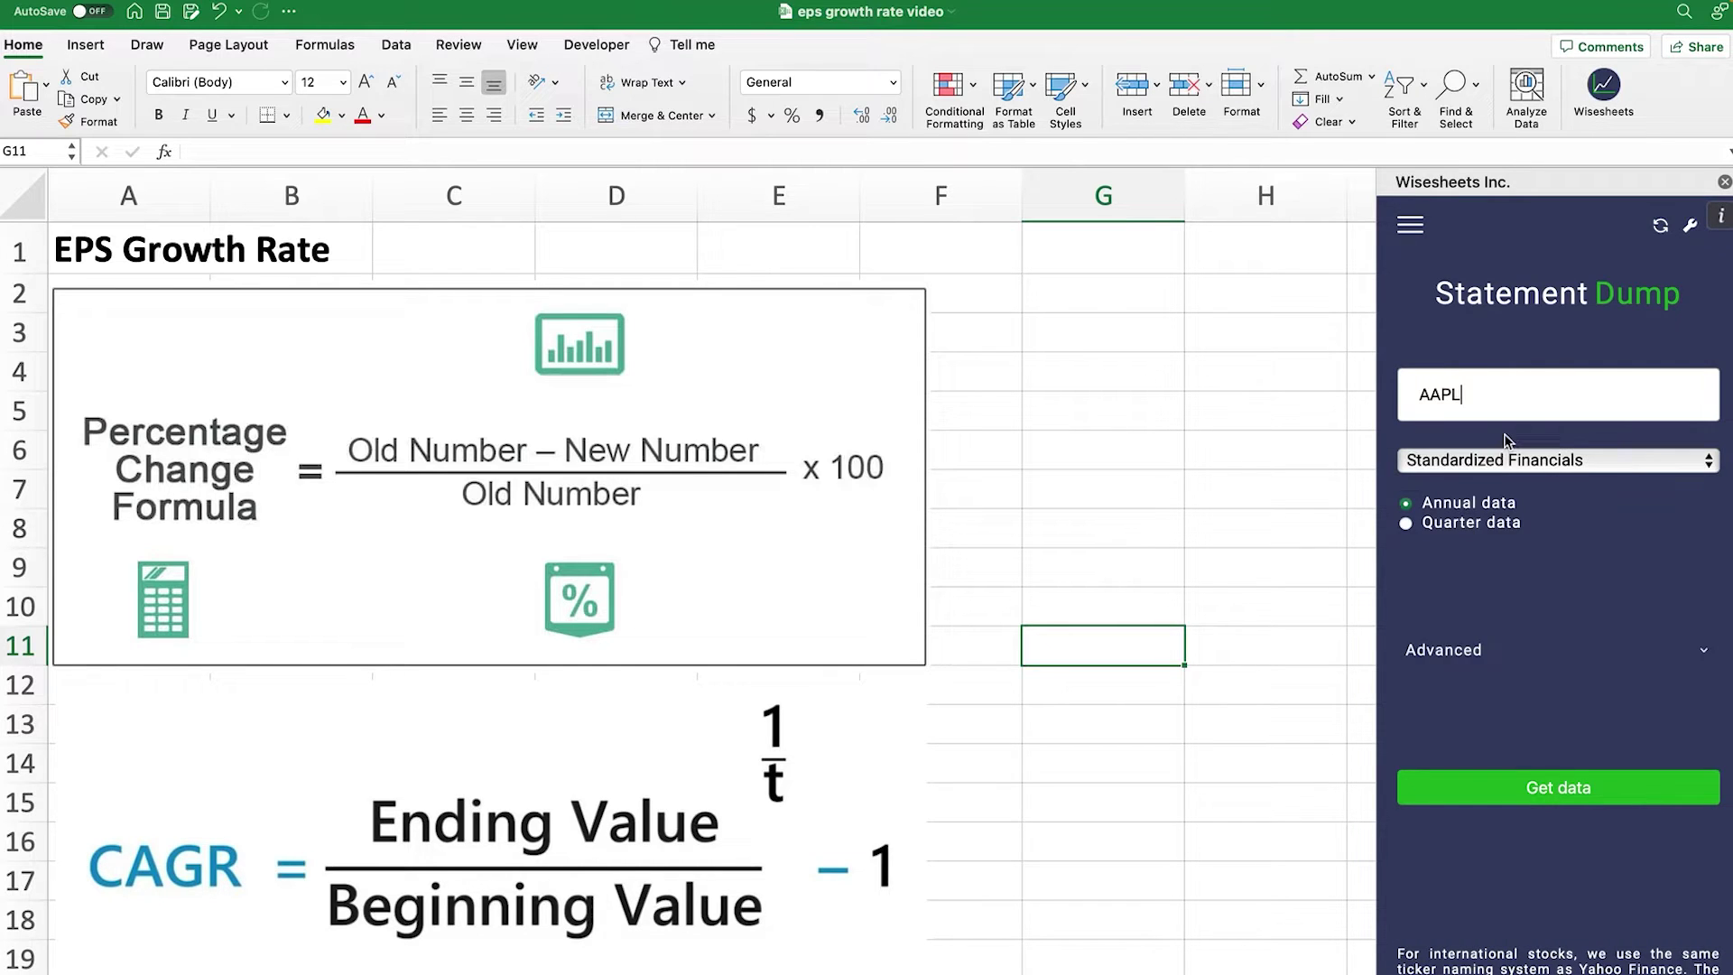
left_click(1527, 785)
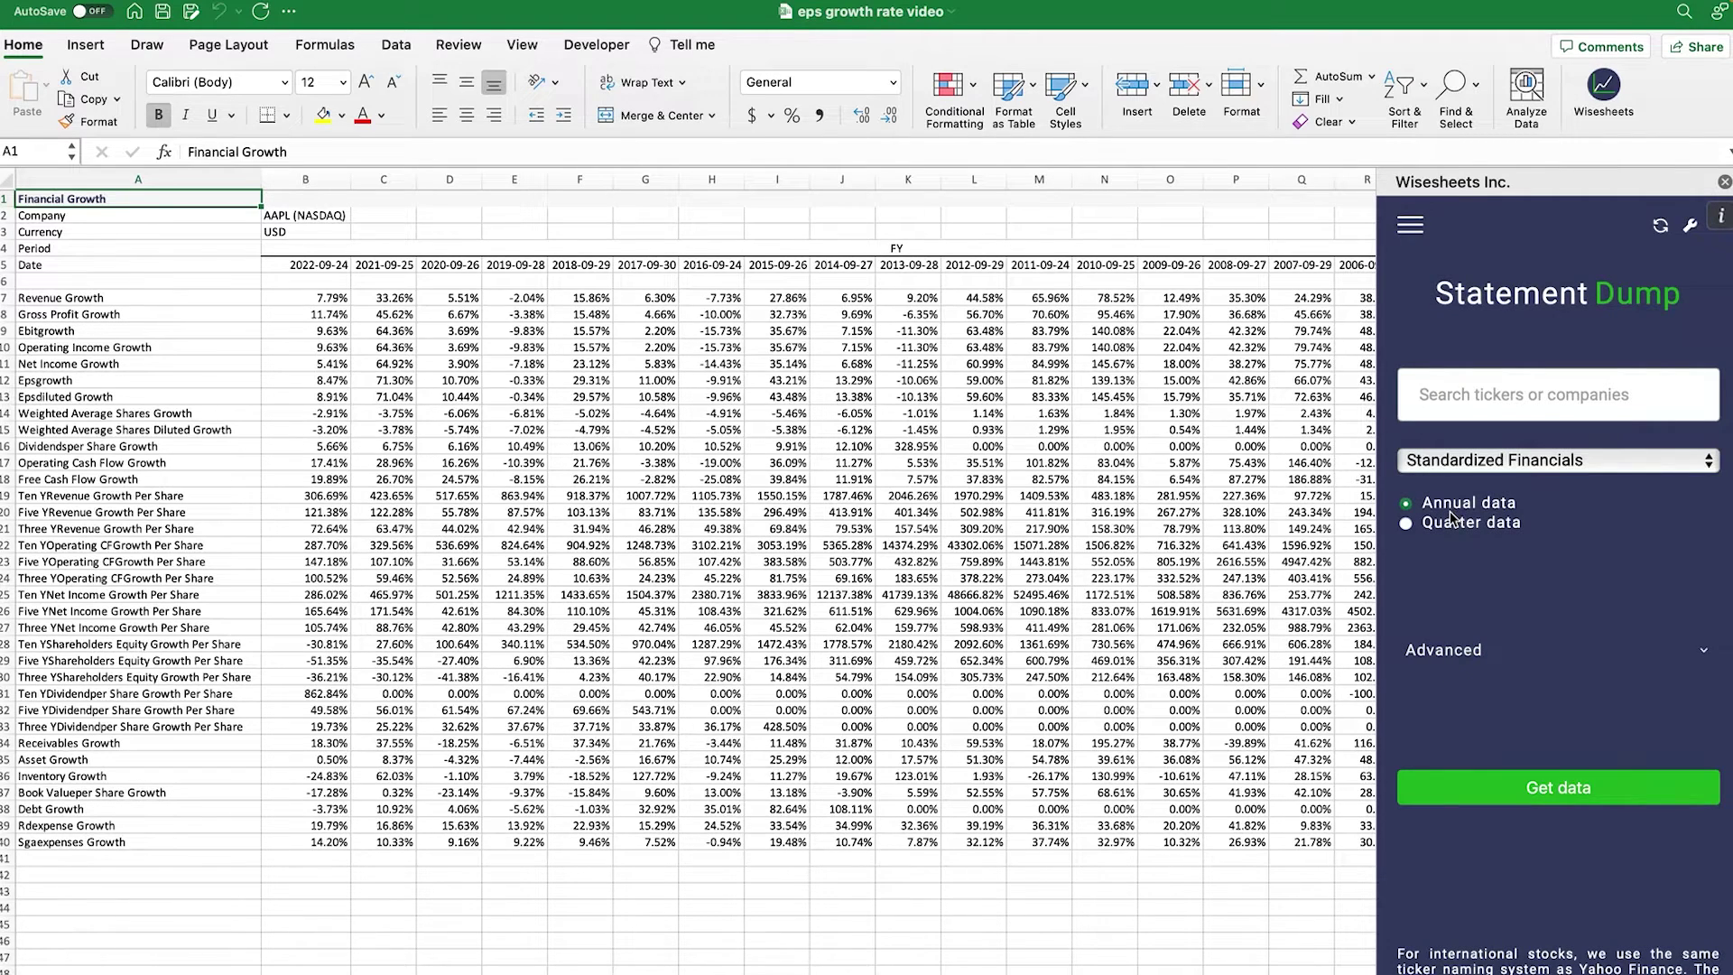
left_click(1724, 181)
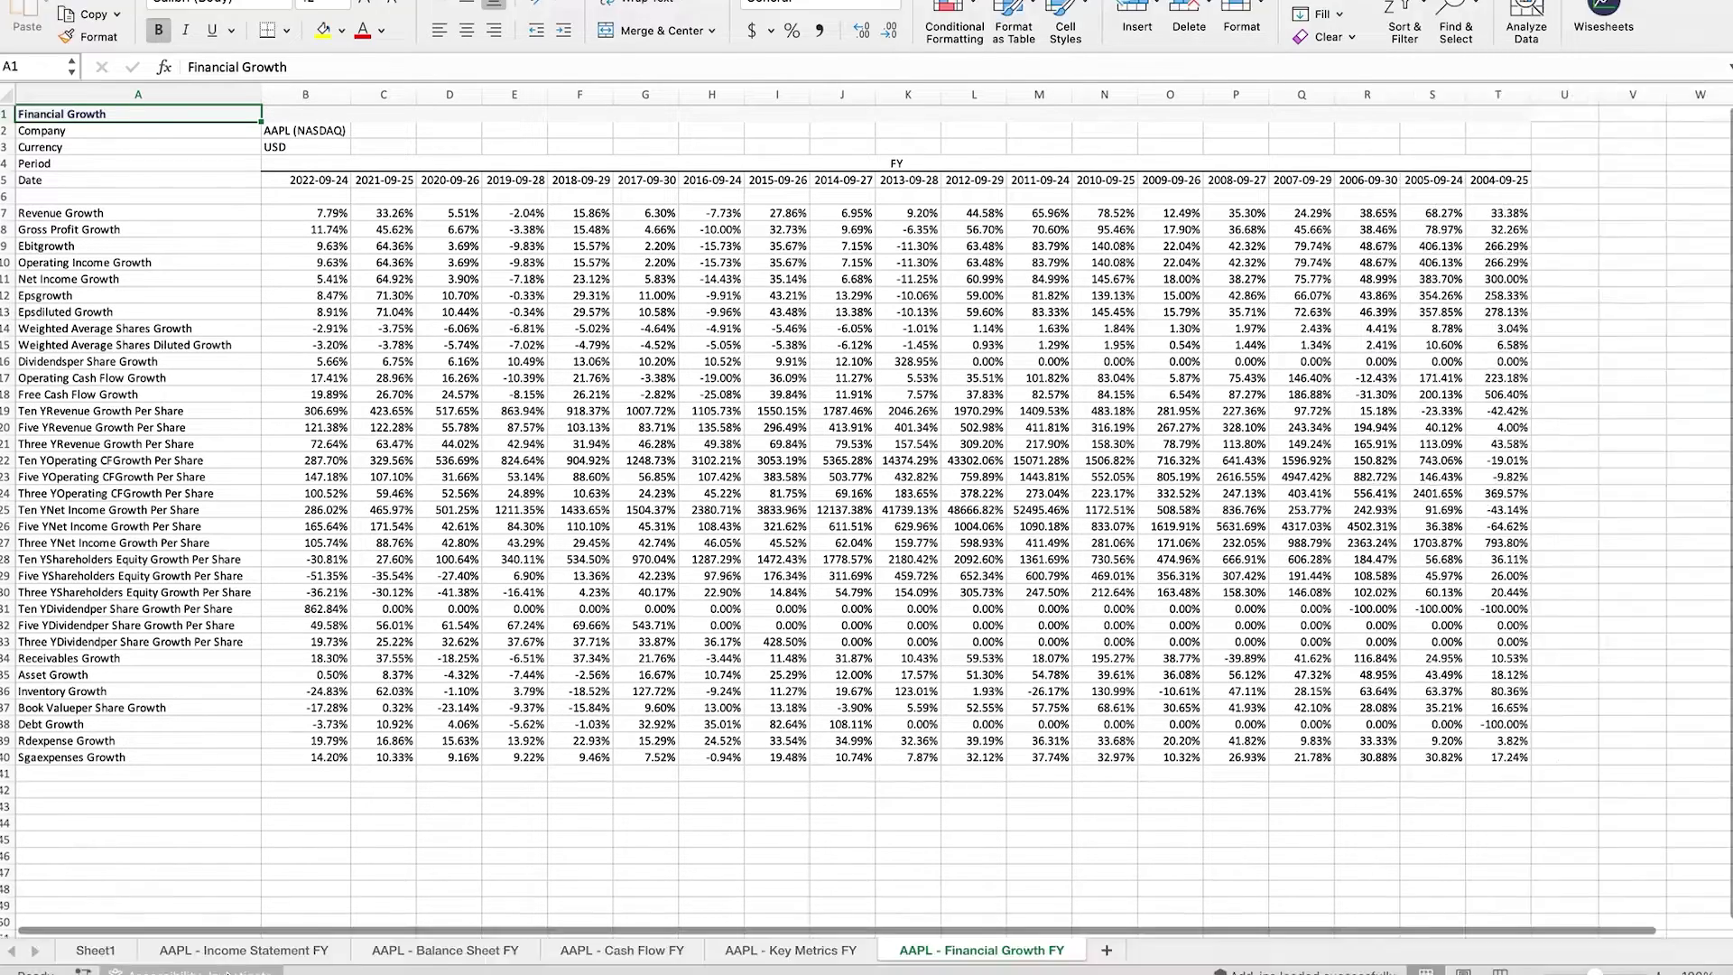
- Browse the new AAPL statement sheets and settle on AAPL - Income Statement FY
left_click(261, 956)
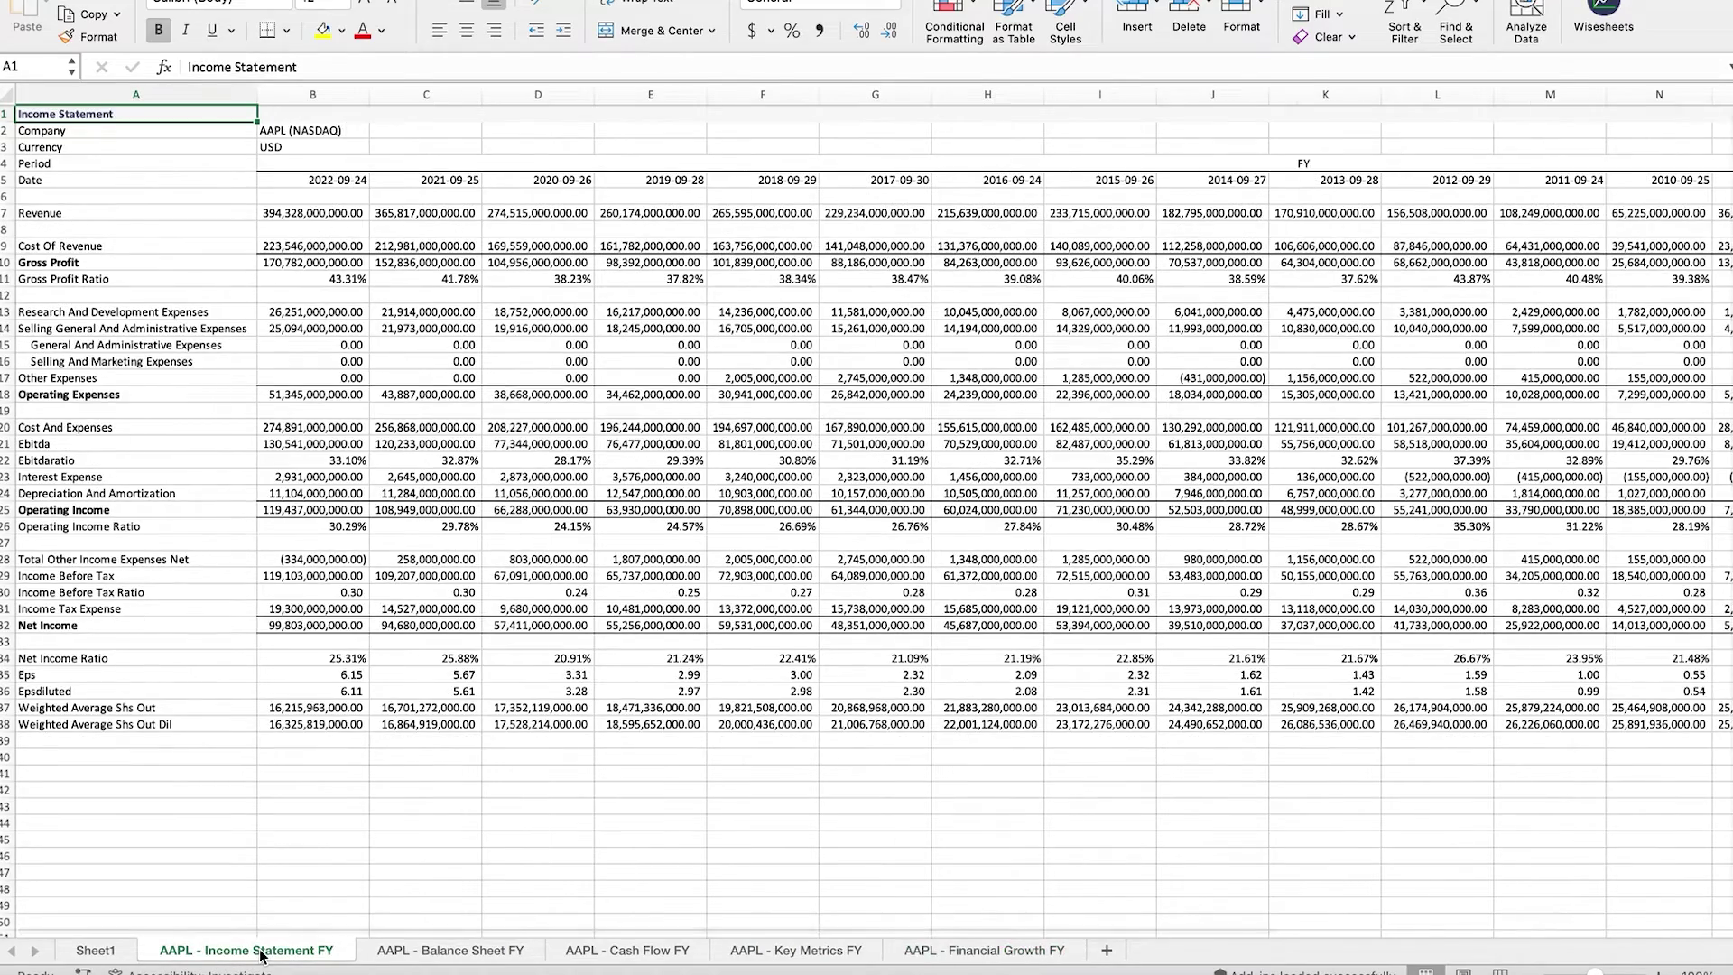
left_click(406, 954)
left_click(587, 955)
left_click(781, 953)
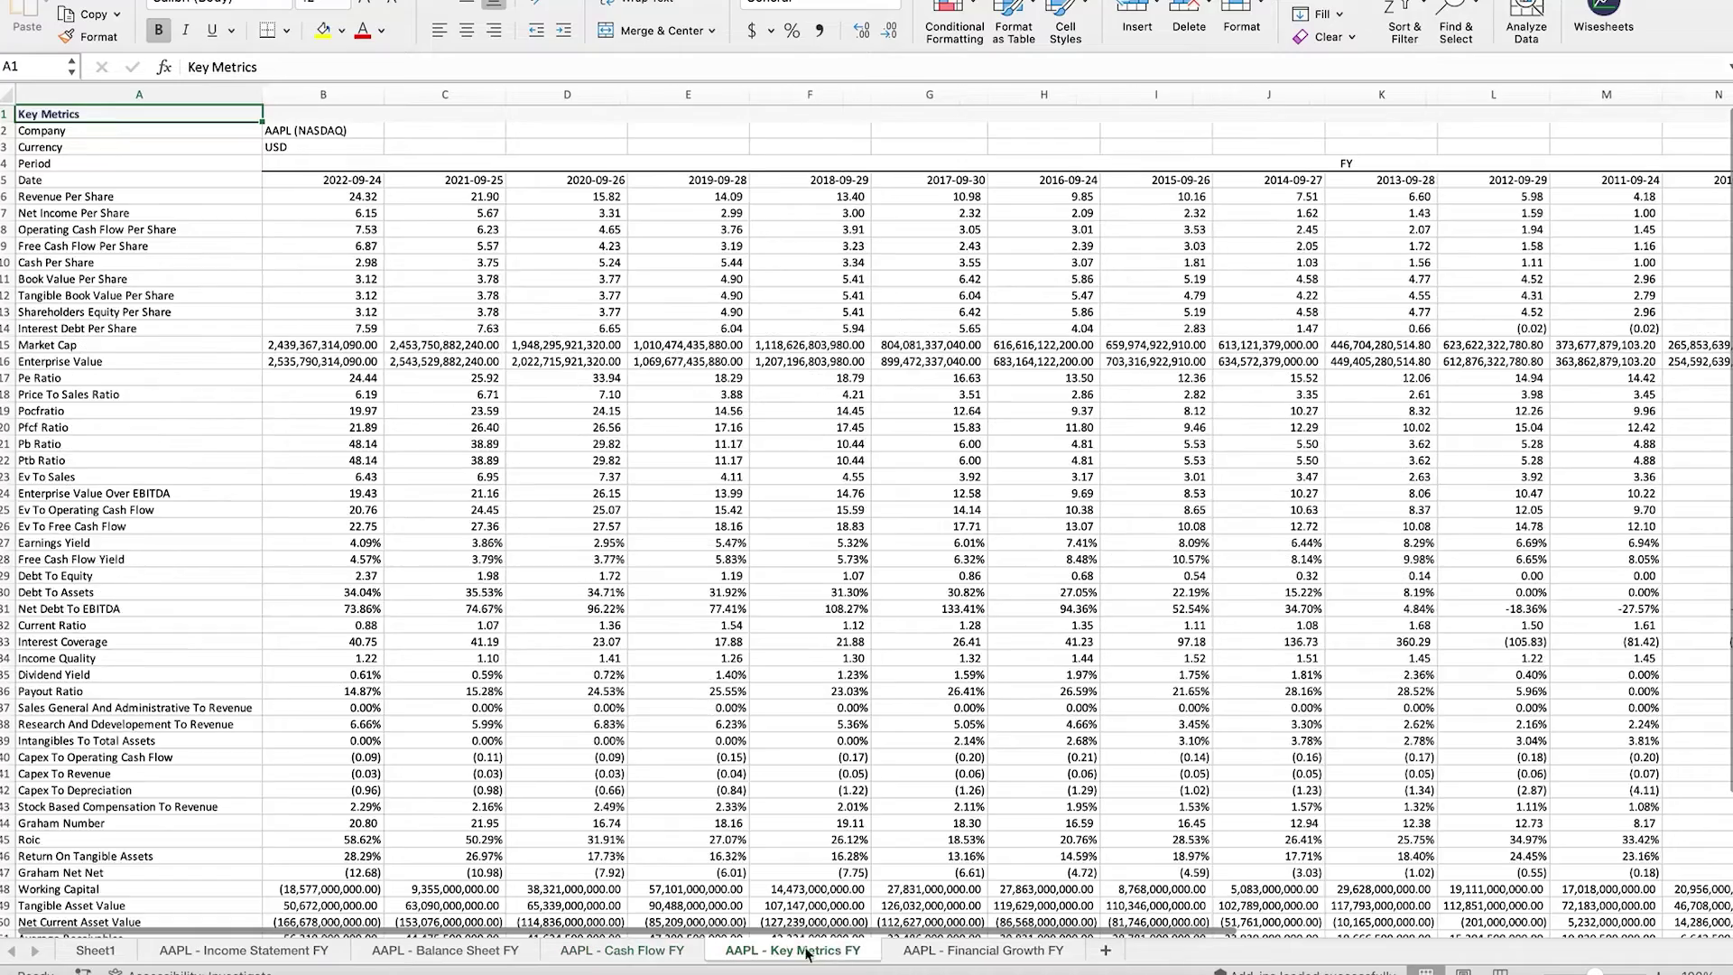
left_click(954, 955)
left_click(276, 953)
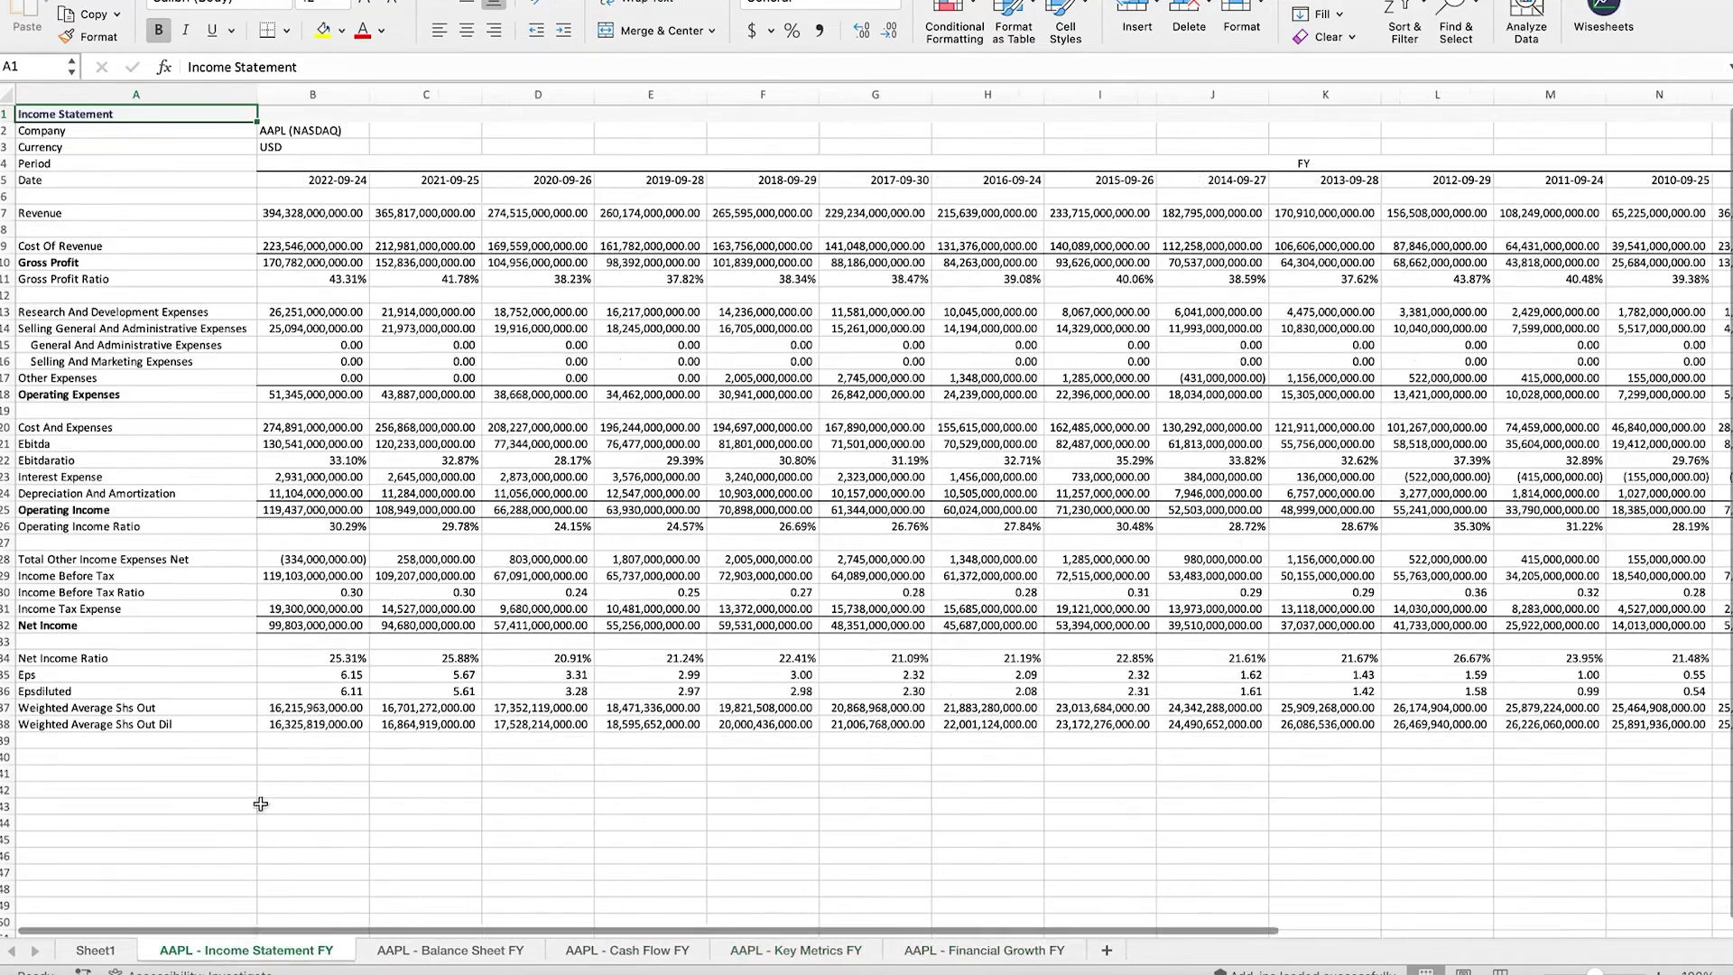
scroll(162, 656, "down", 1)
scroll(163, 655, "down", 2)
scroll(168, 669, "up", 1)
scroll(169, 755, "up", 2)
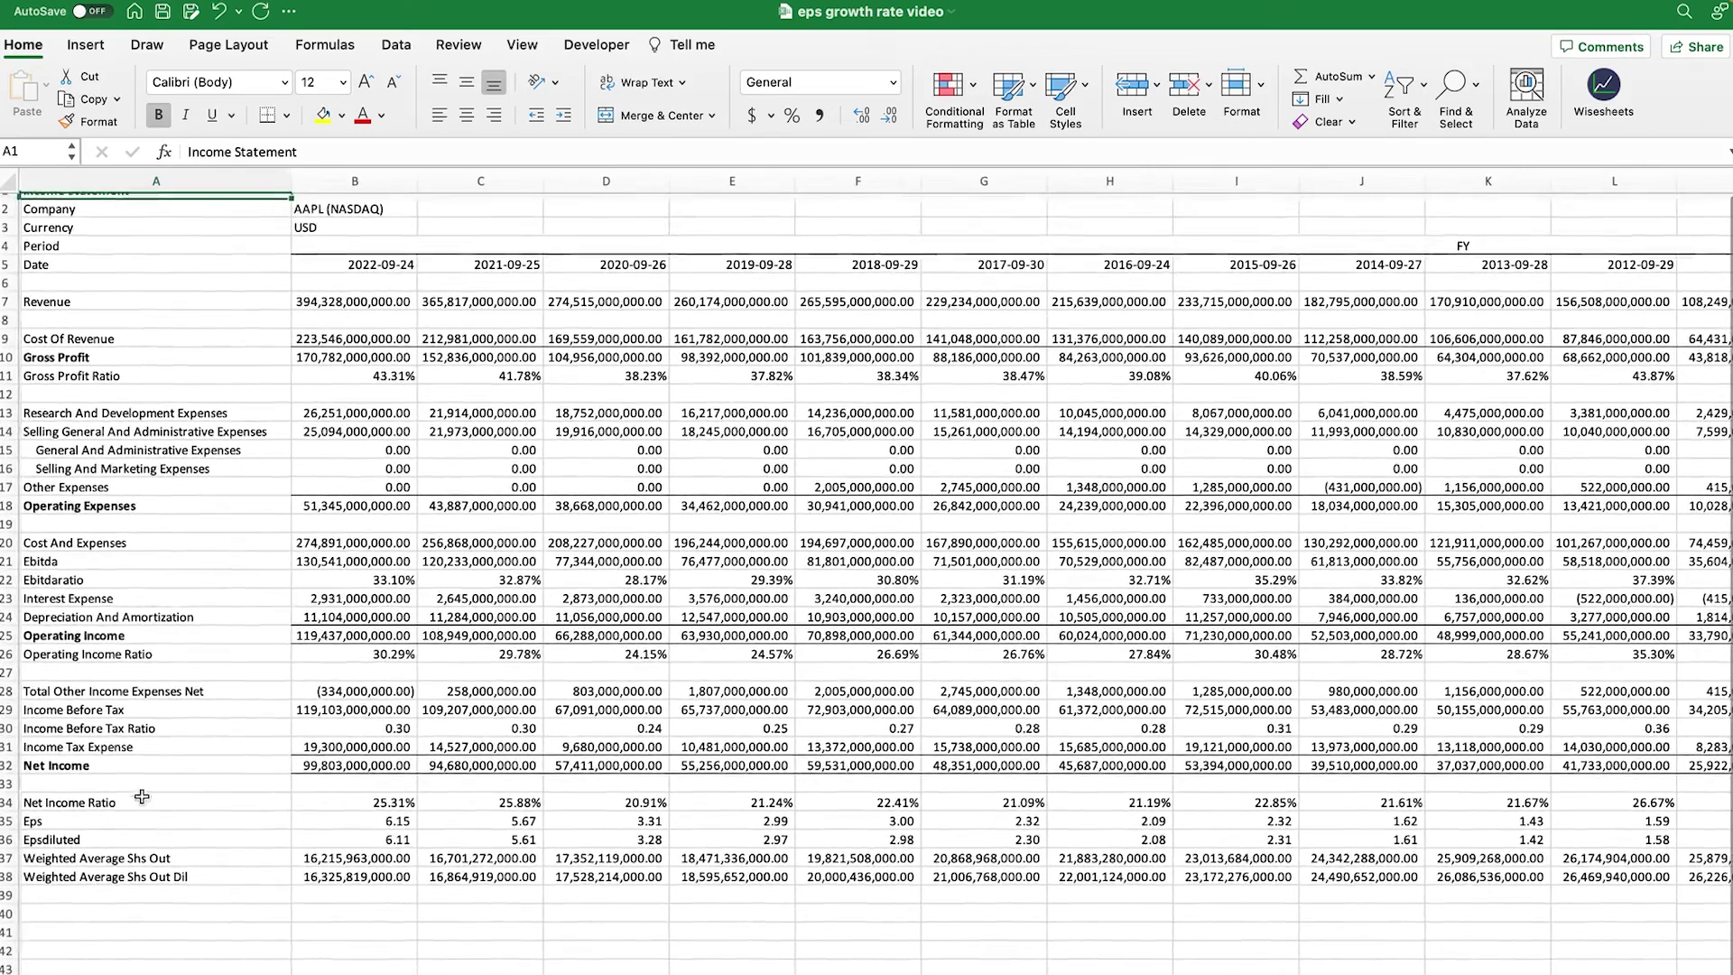
left_click(47, 822)
scroll(101, 838, "up", 1)
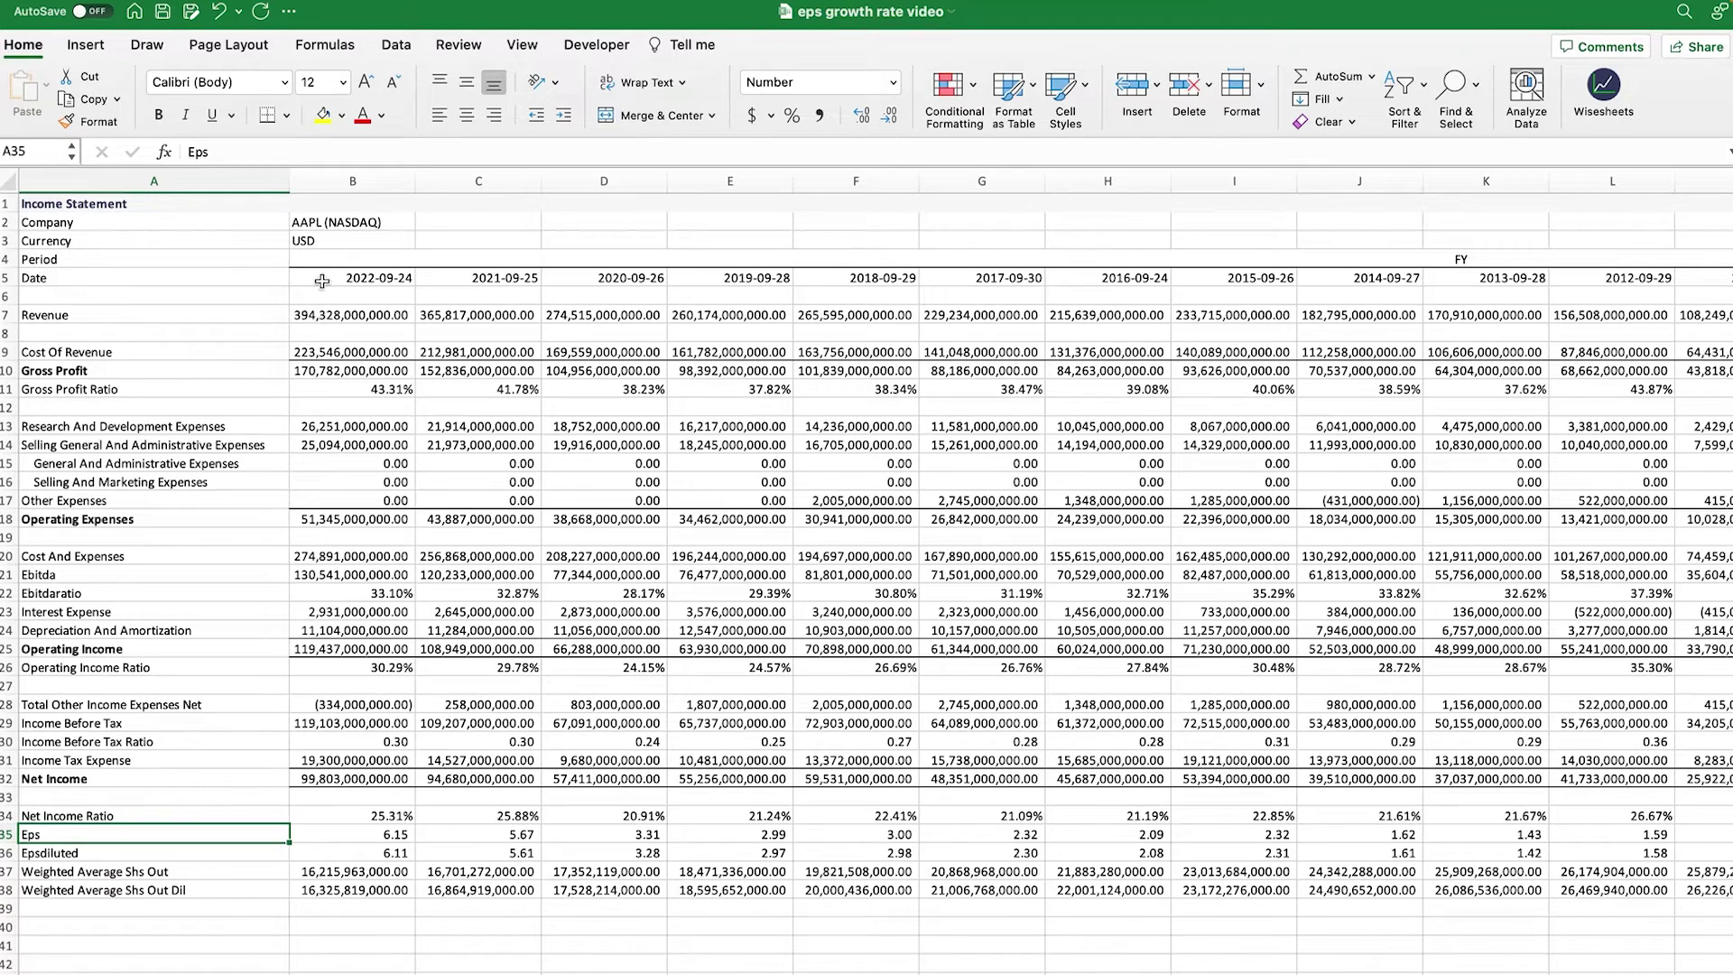
left_click(319, 279)
scroll(382, 916, "right", 6)
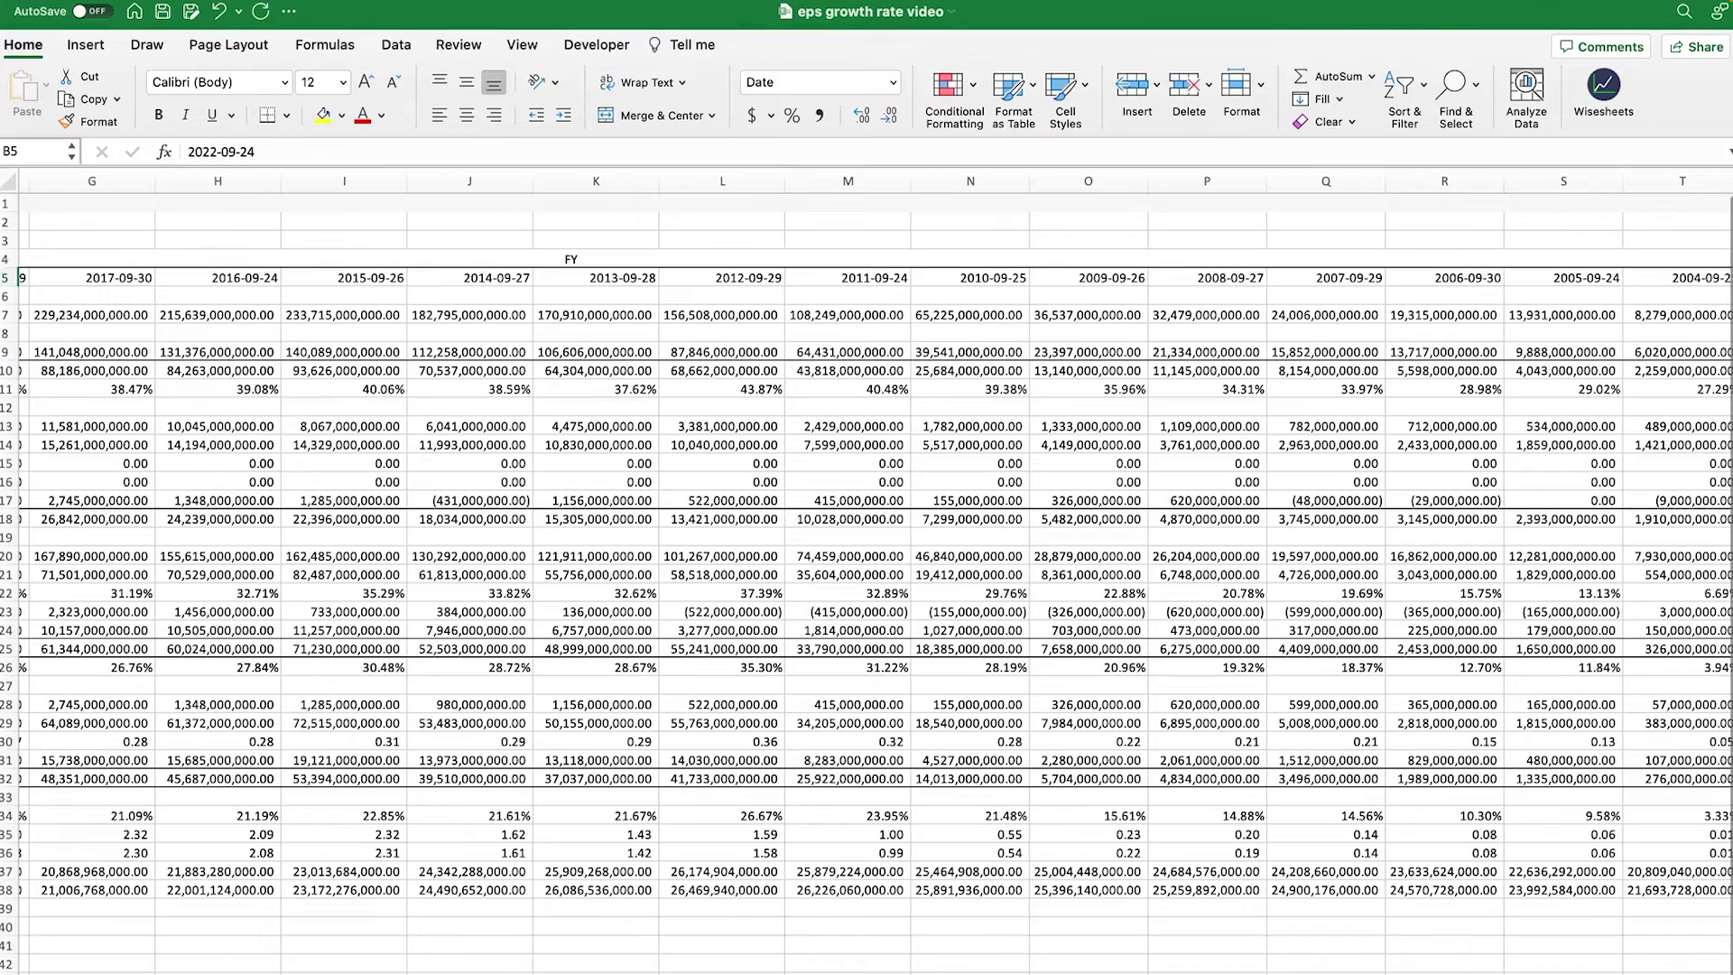
scroll(630, 961, "left", 6)
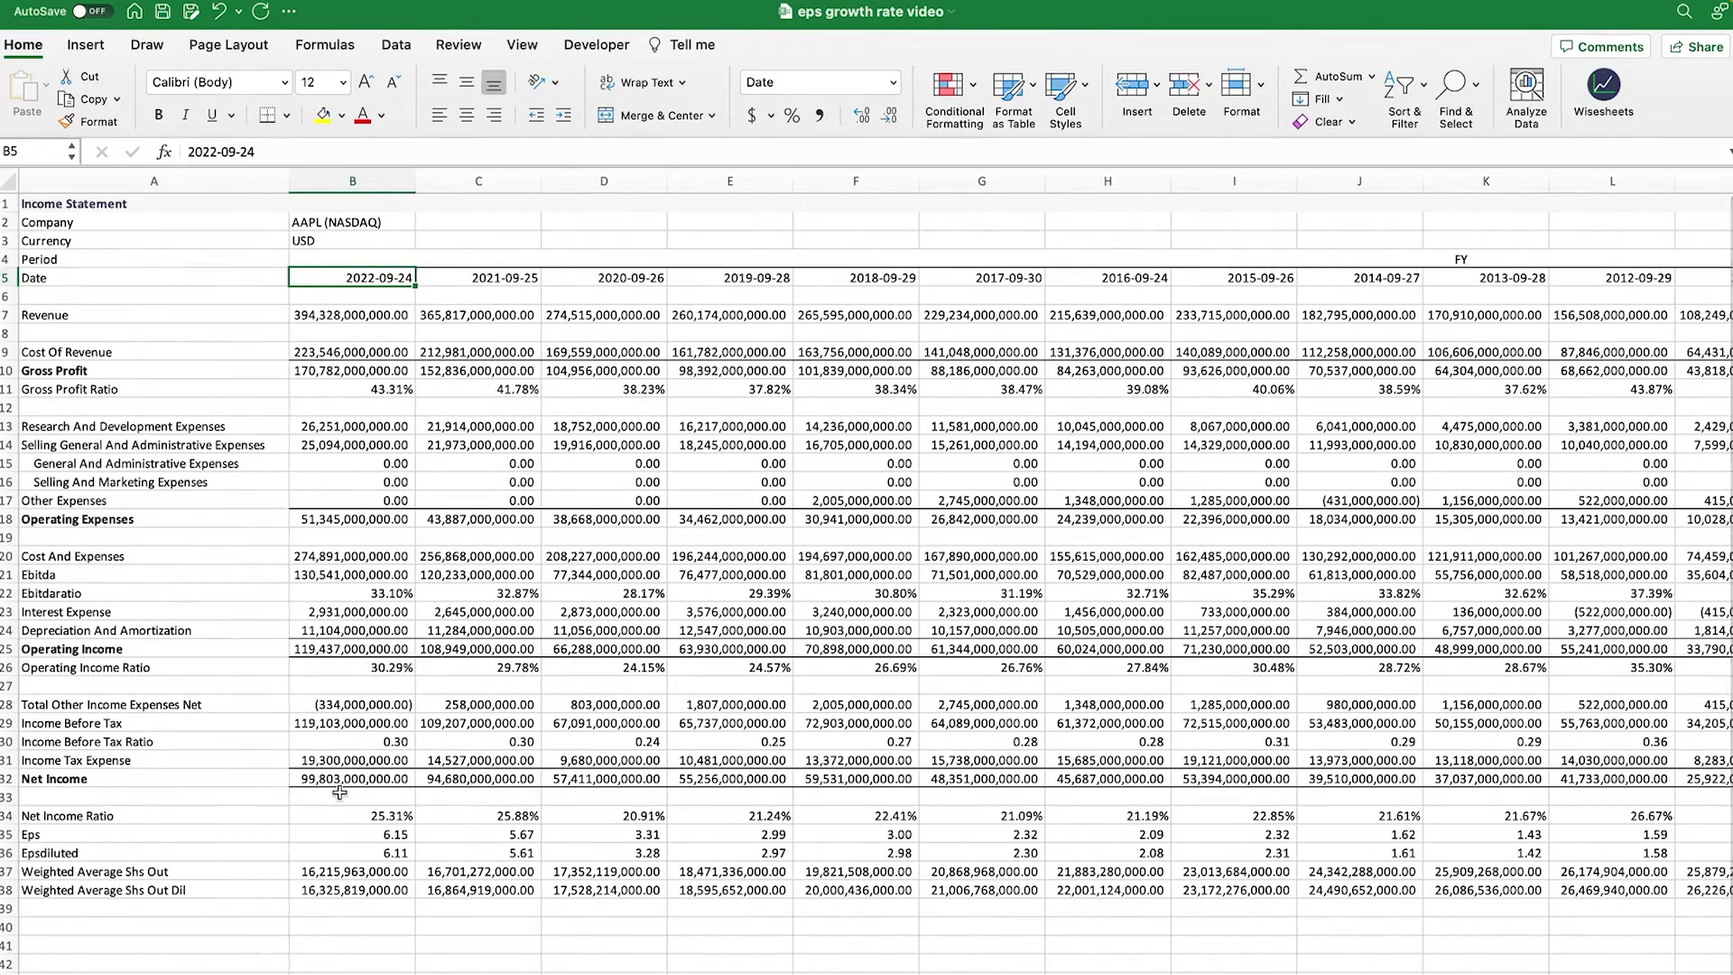
scroll(339, 792, "down", 3)
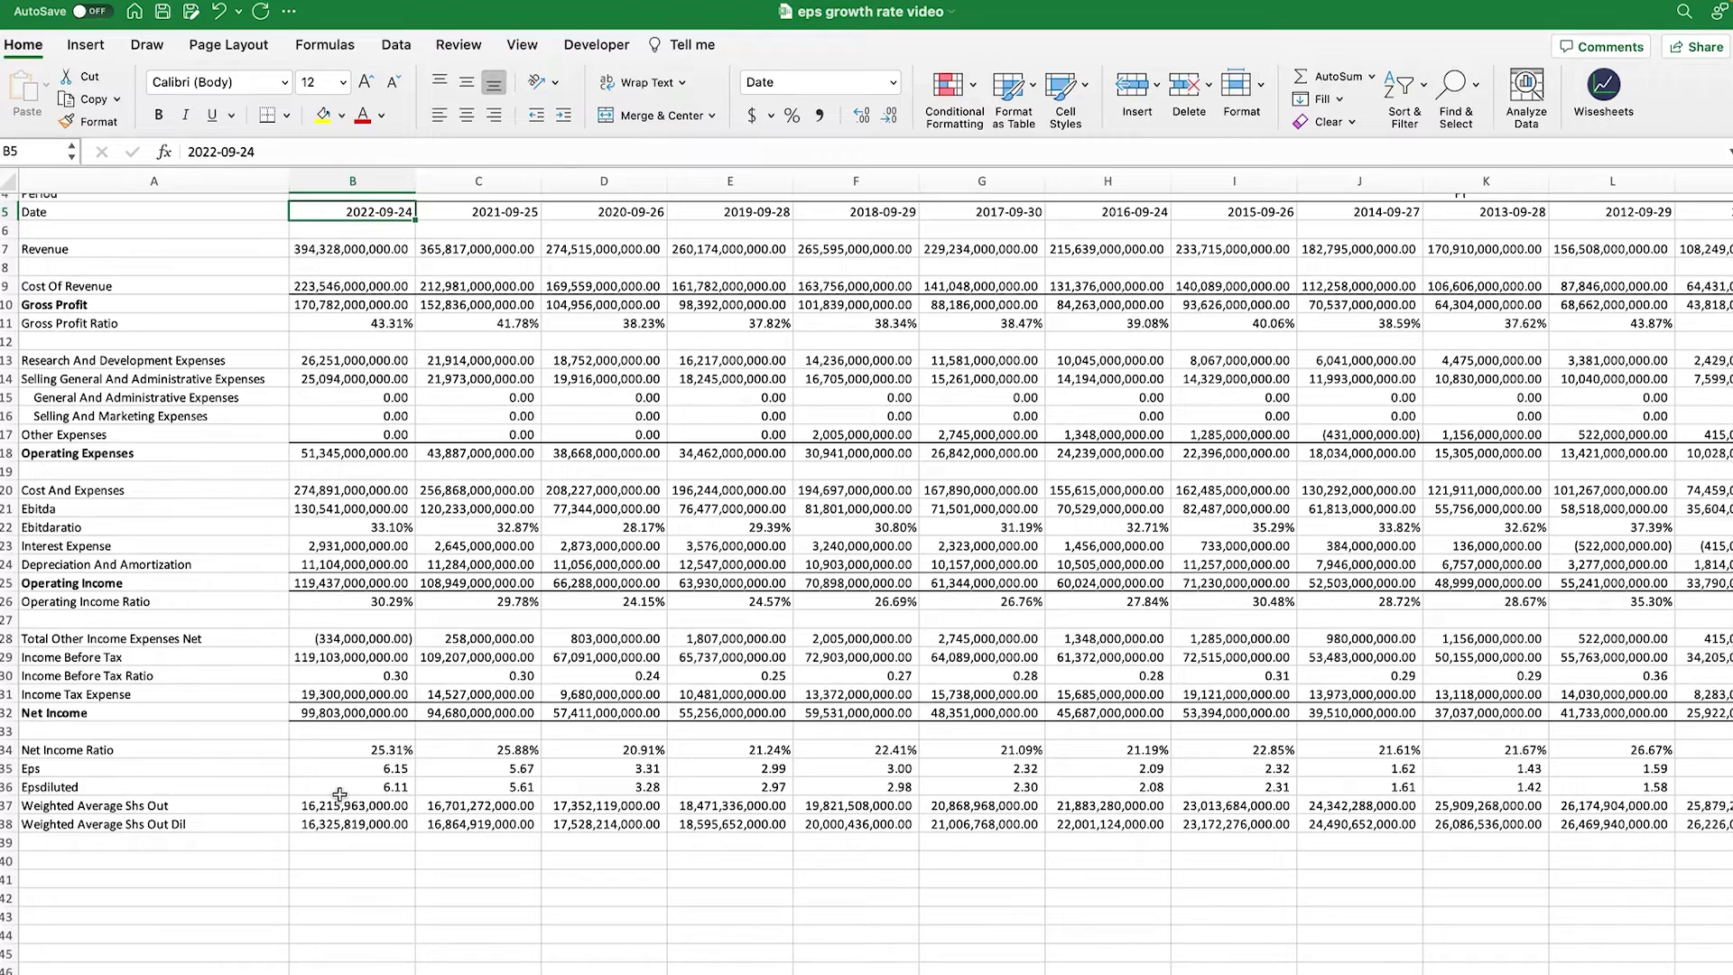
scroll(339, 794, "up", 3)
scroll(340, 800, "down", 1)
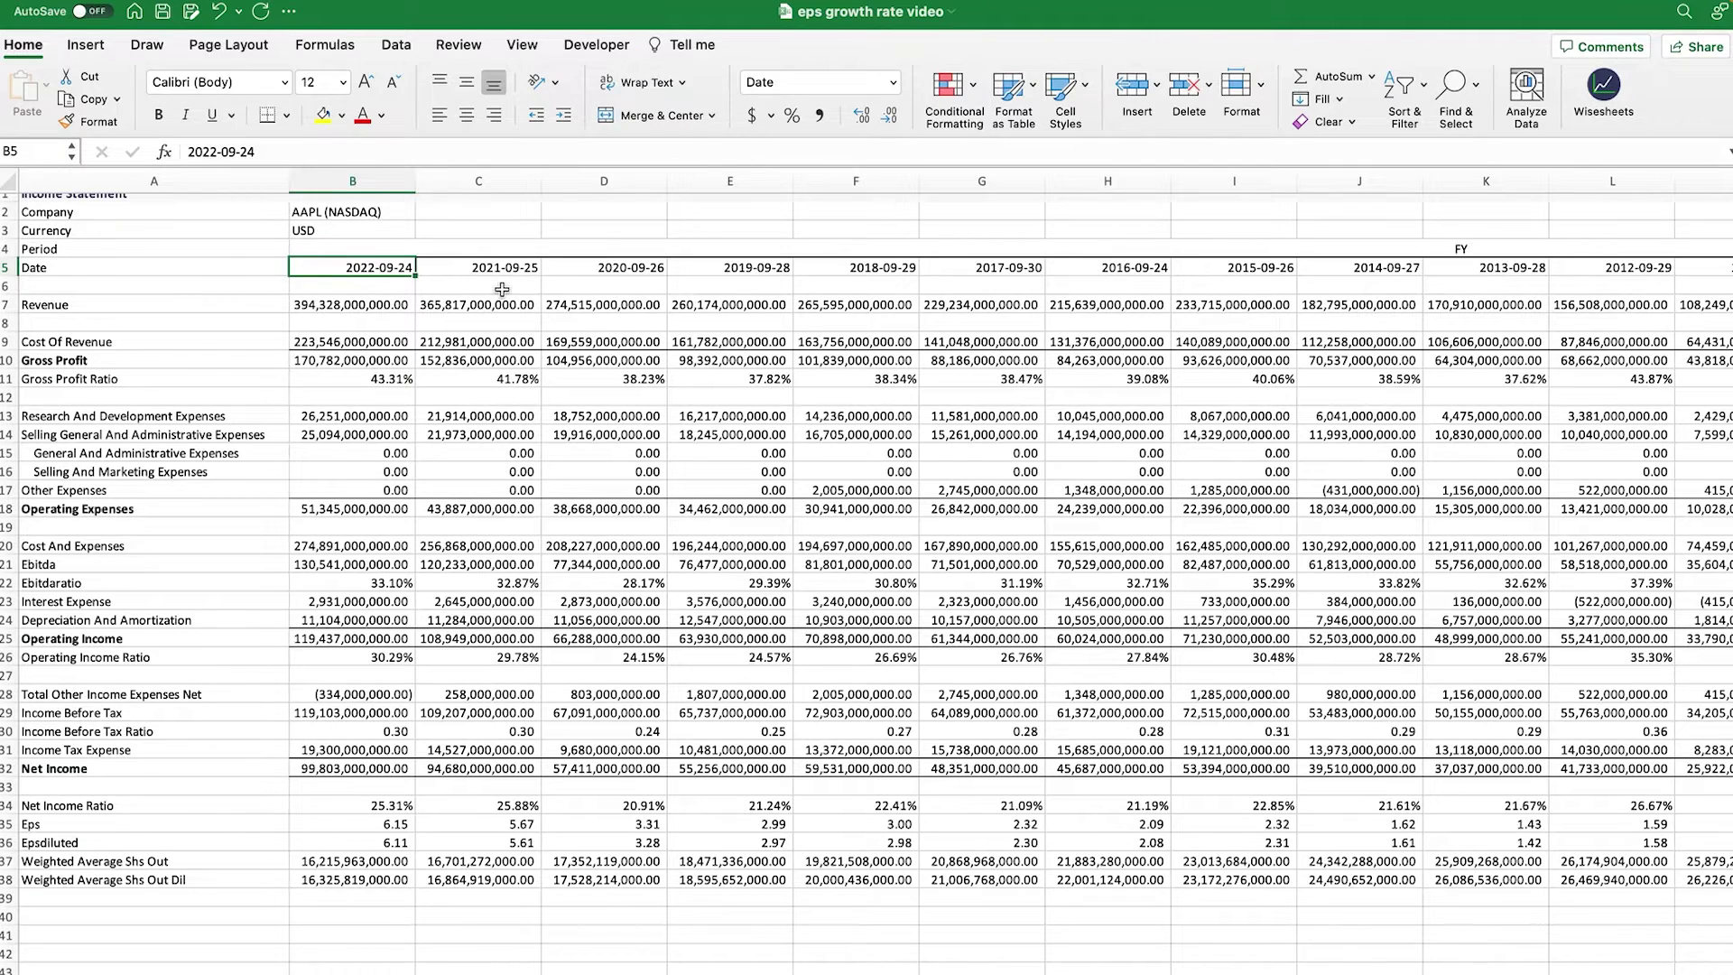
scroll(502, 289, "down", 5)
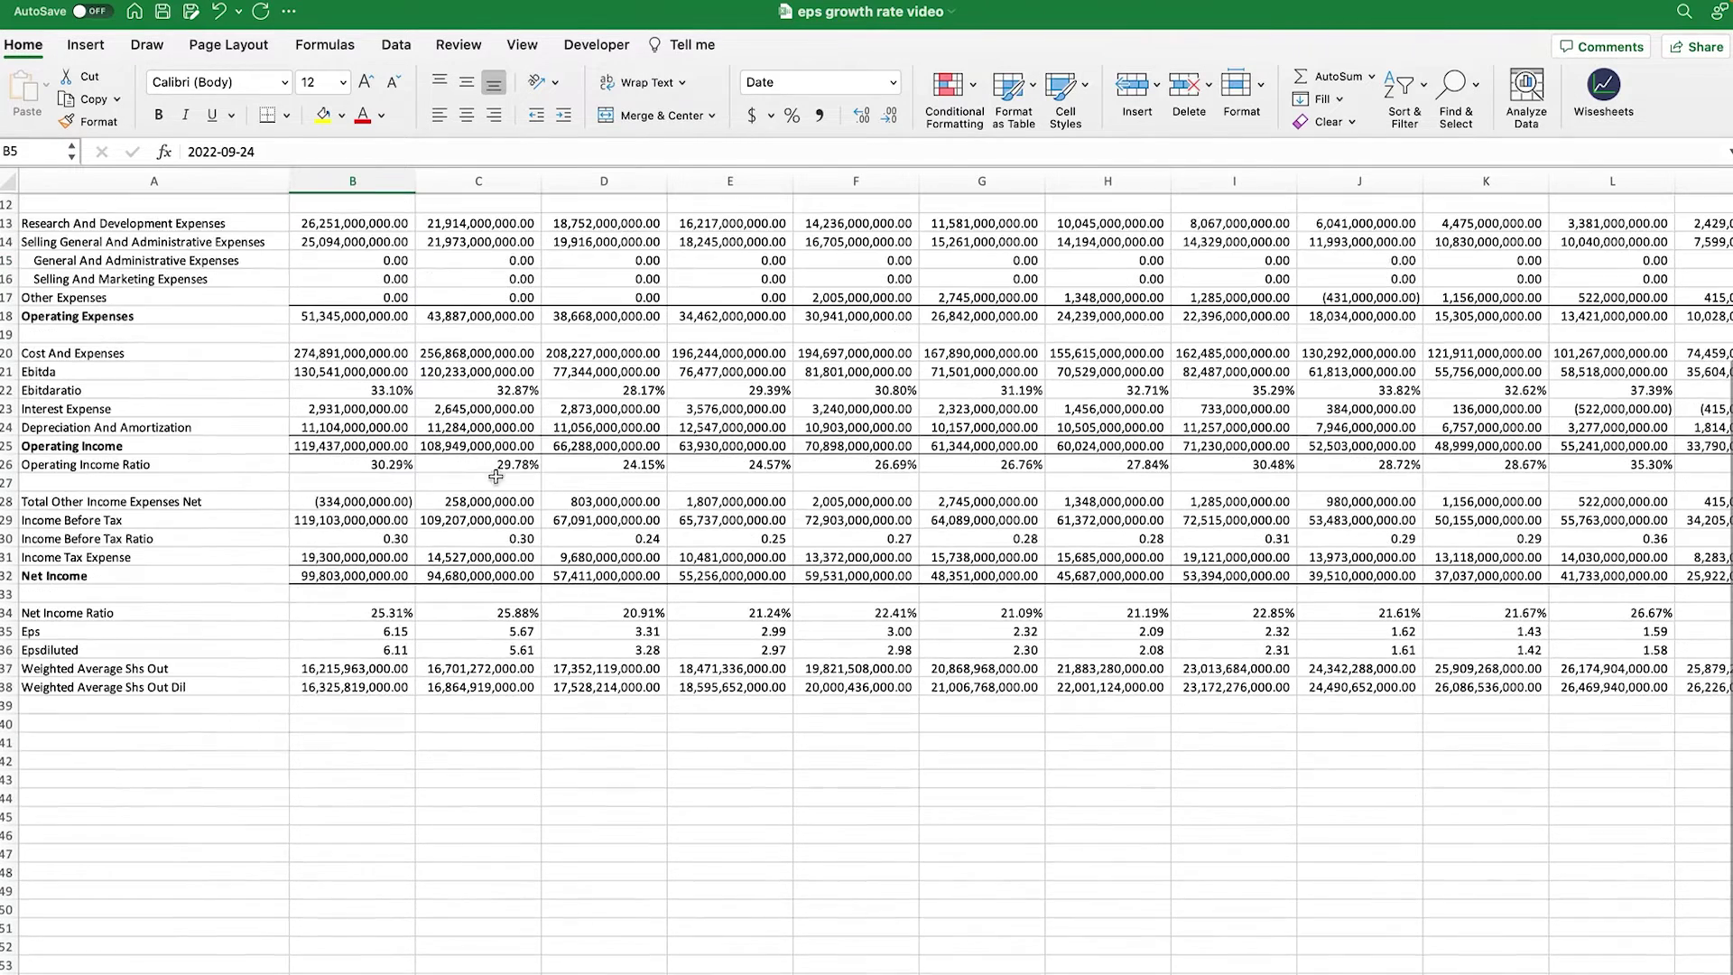
- Label cell A40 'Eps growth rate'
left_click(202, 724)
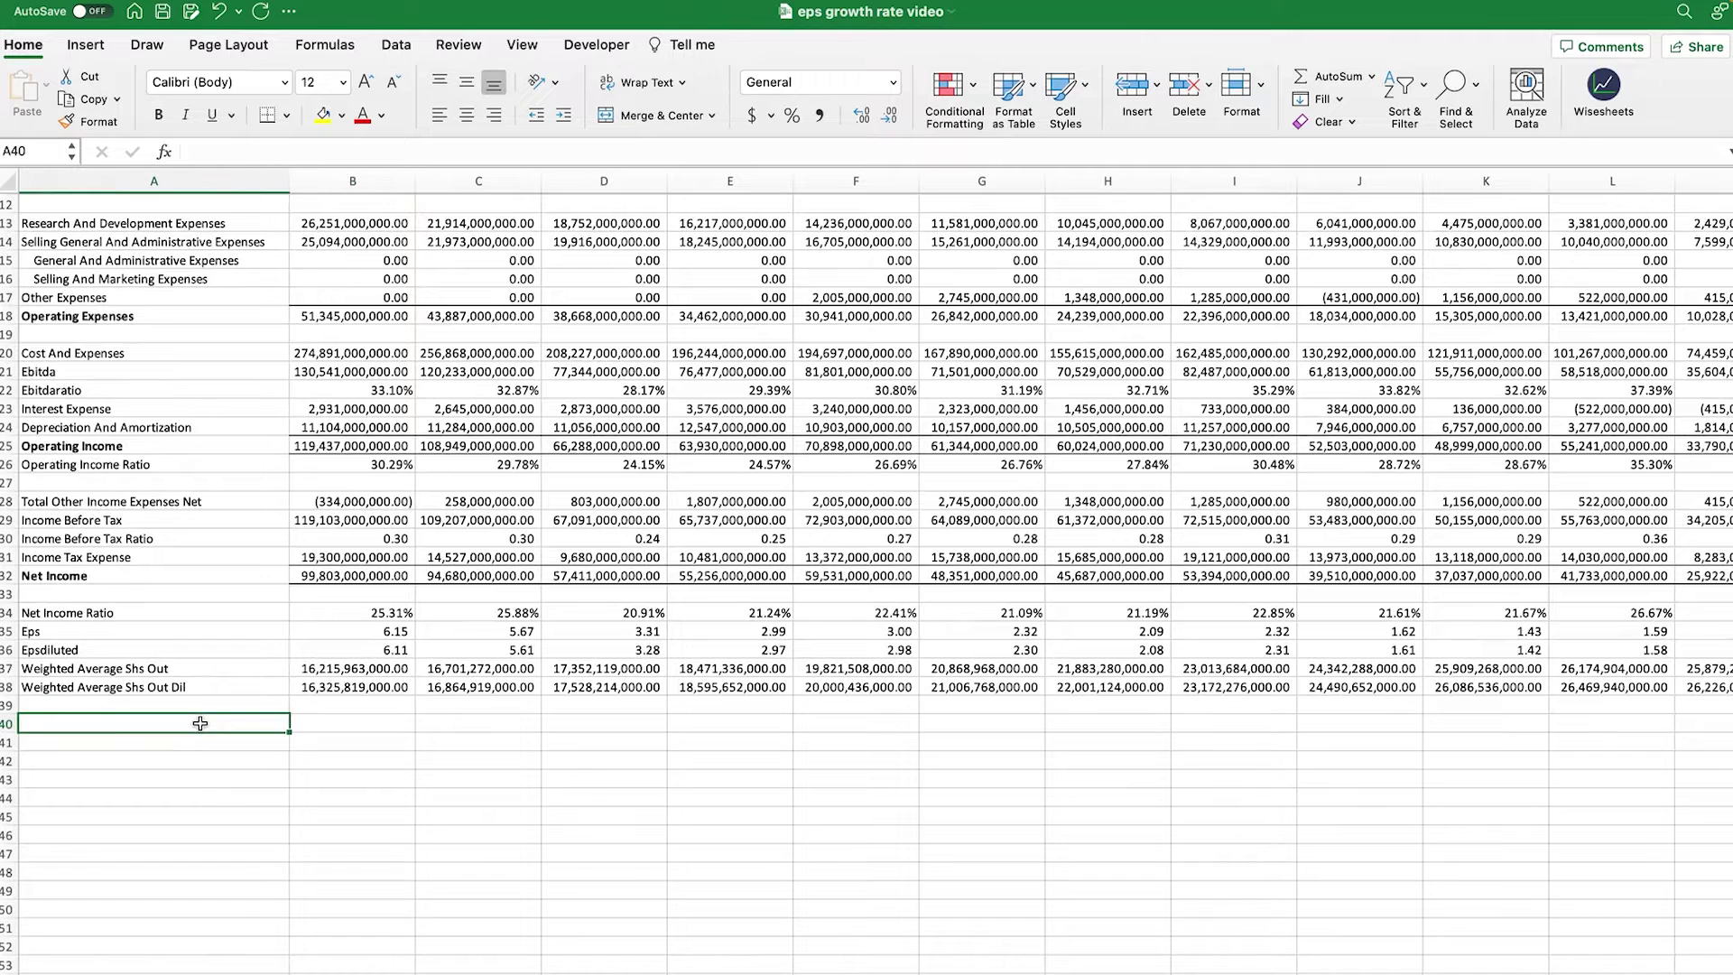
type("Eps growt")
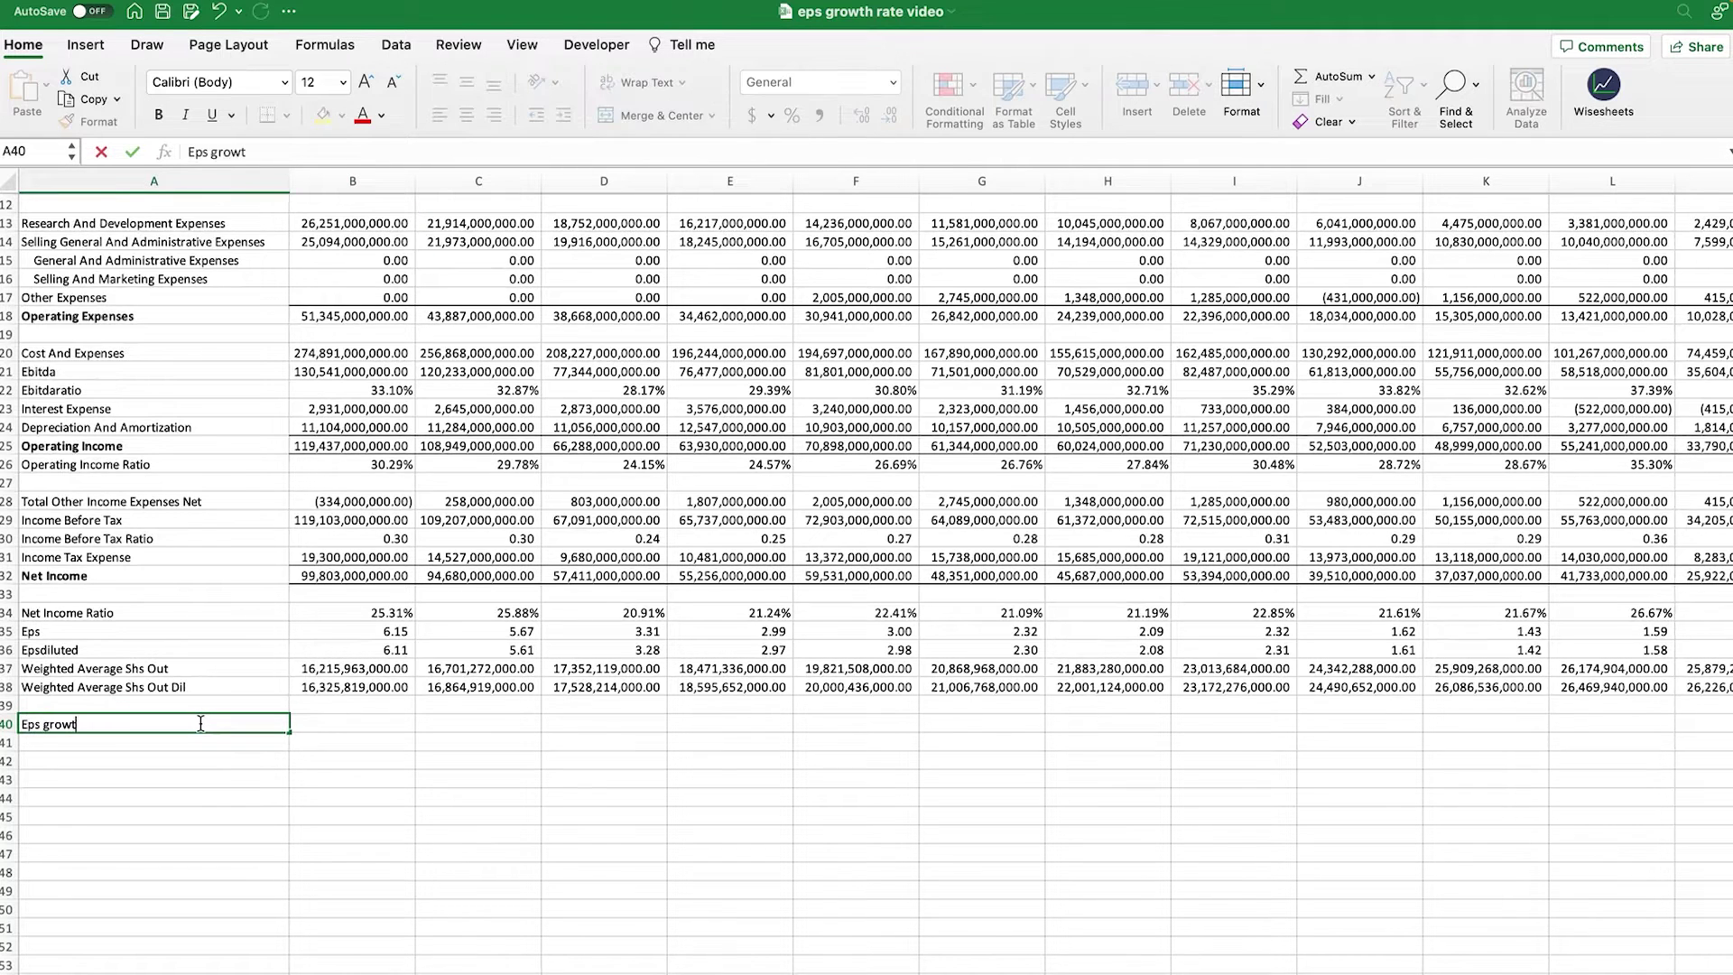
type("h rate")
key("Tab")
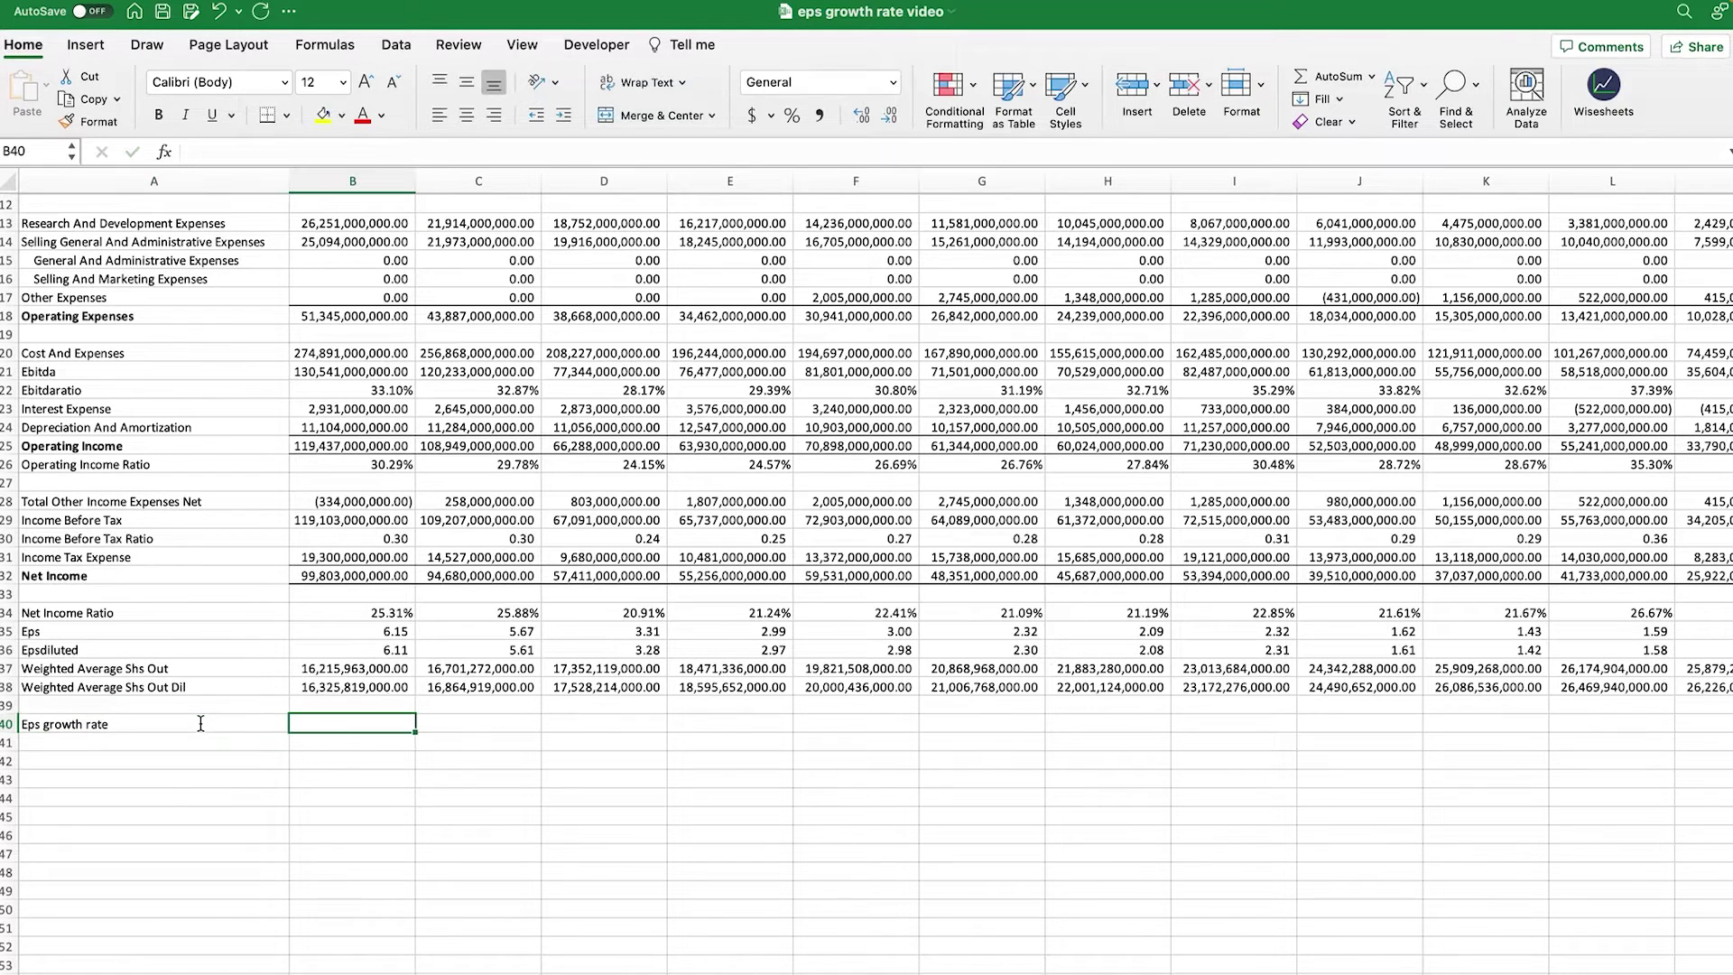
- Enter the growth formula =(B35-C35)/C35 in B40
scroll(239, 658, "up", 3)
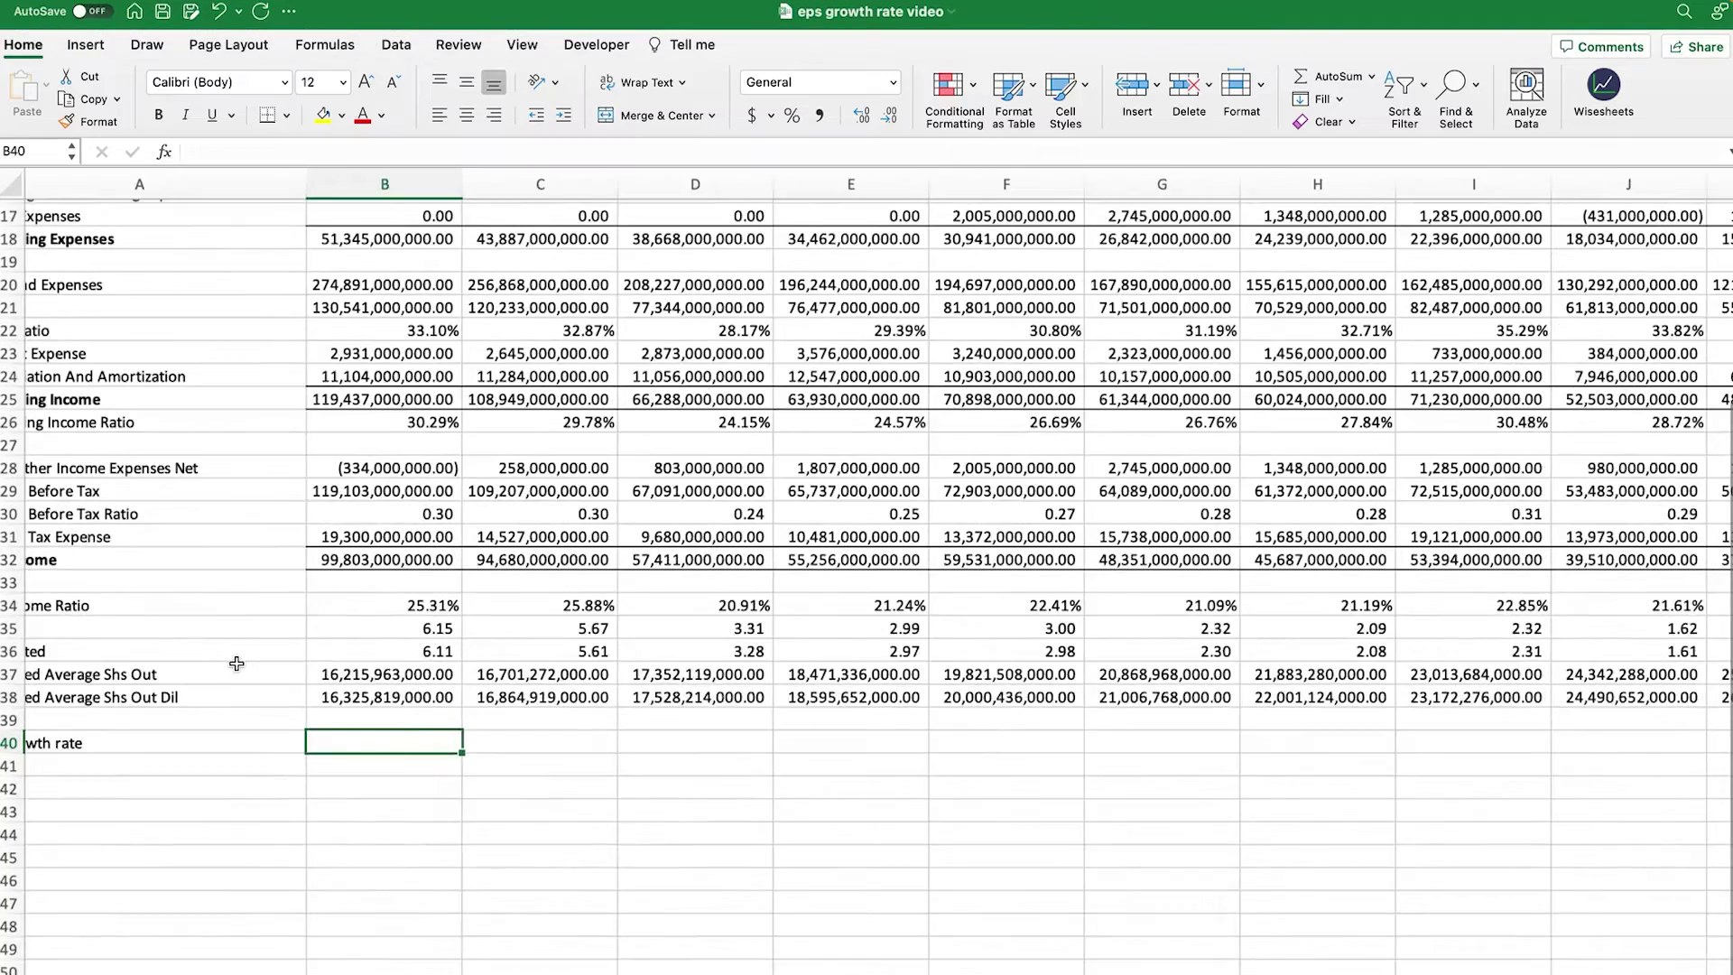
scroll(239, 658, "left", 3)
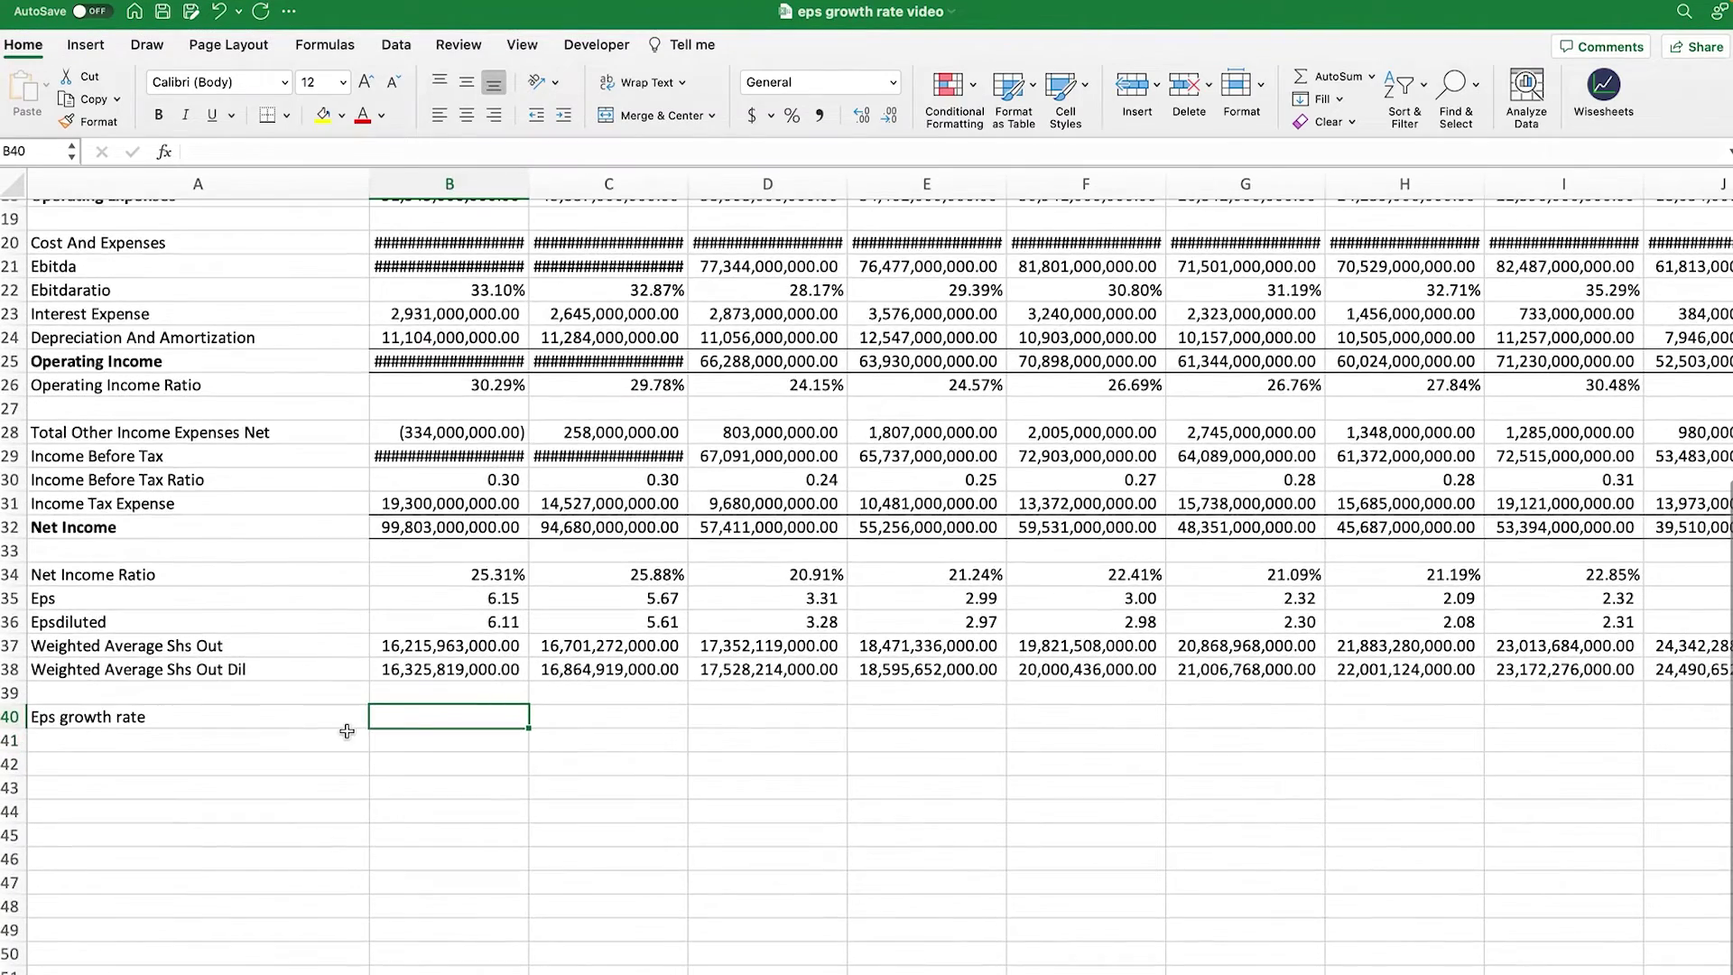
type("=")
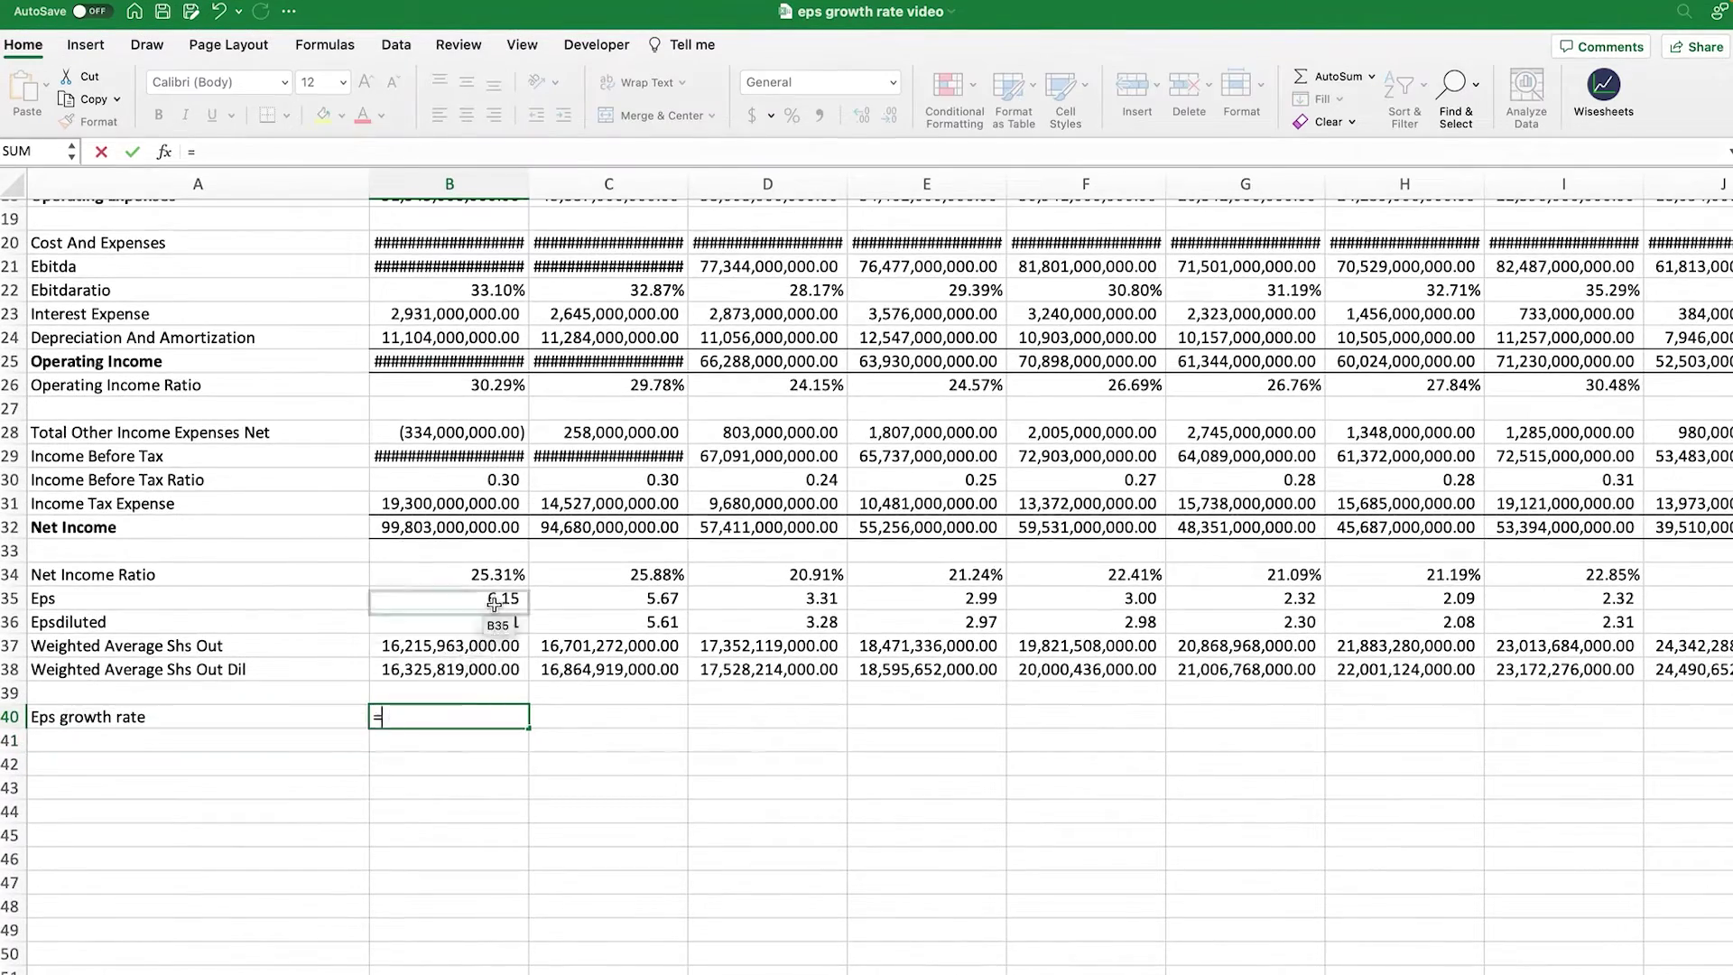
left_click(498, 600)
type("-")
left_click(647, 590)
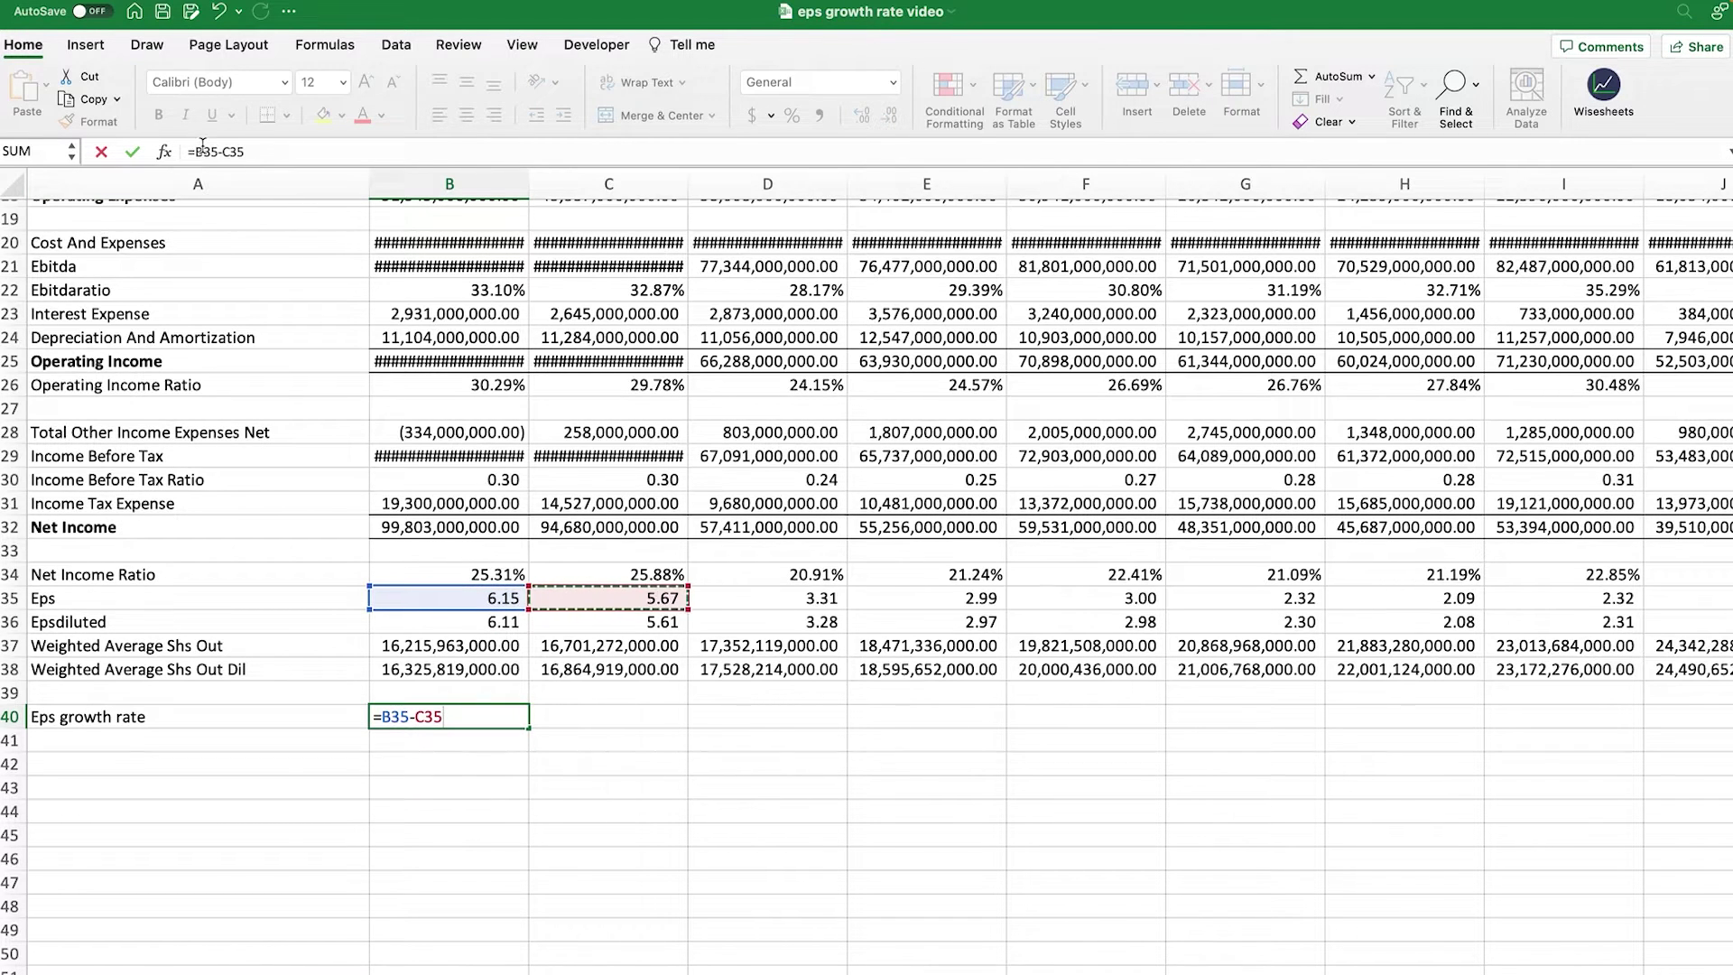
left_click(199, 151)
type("(")
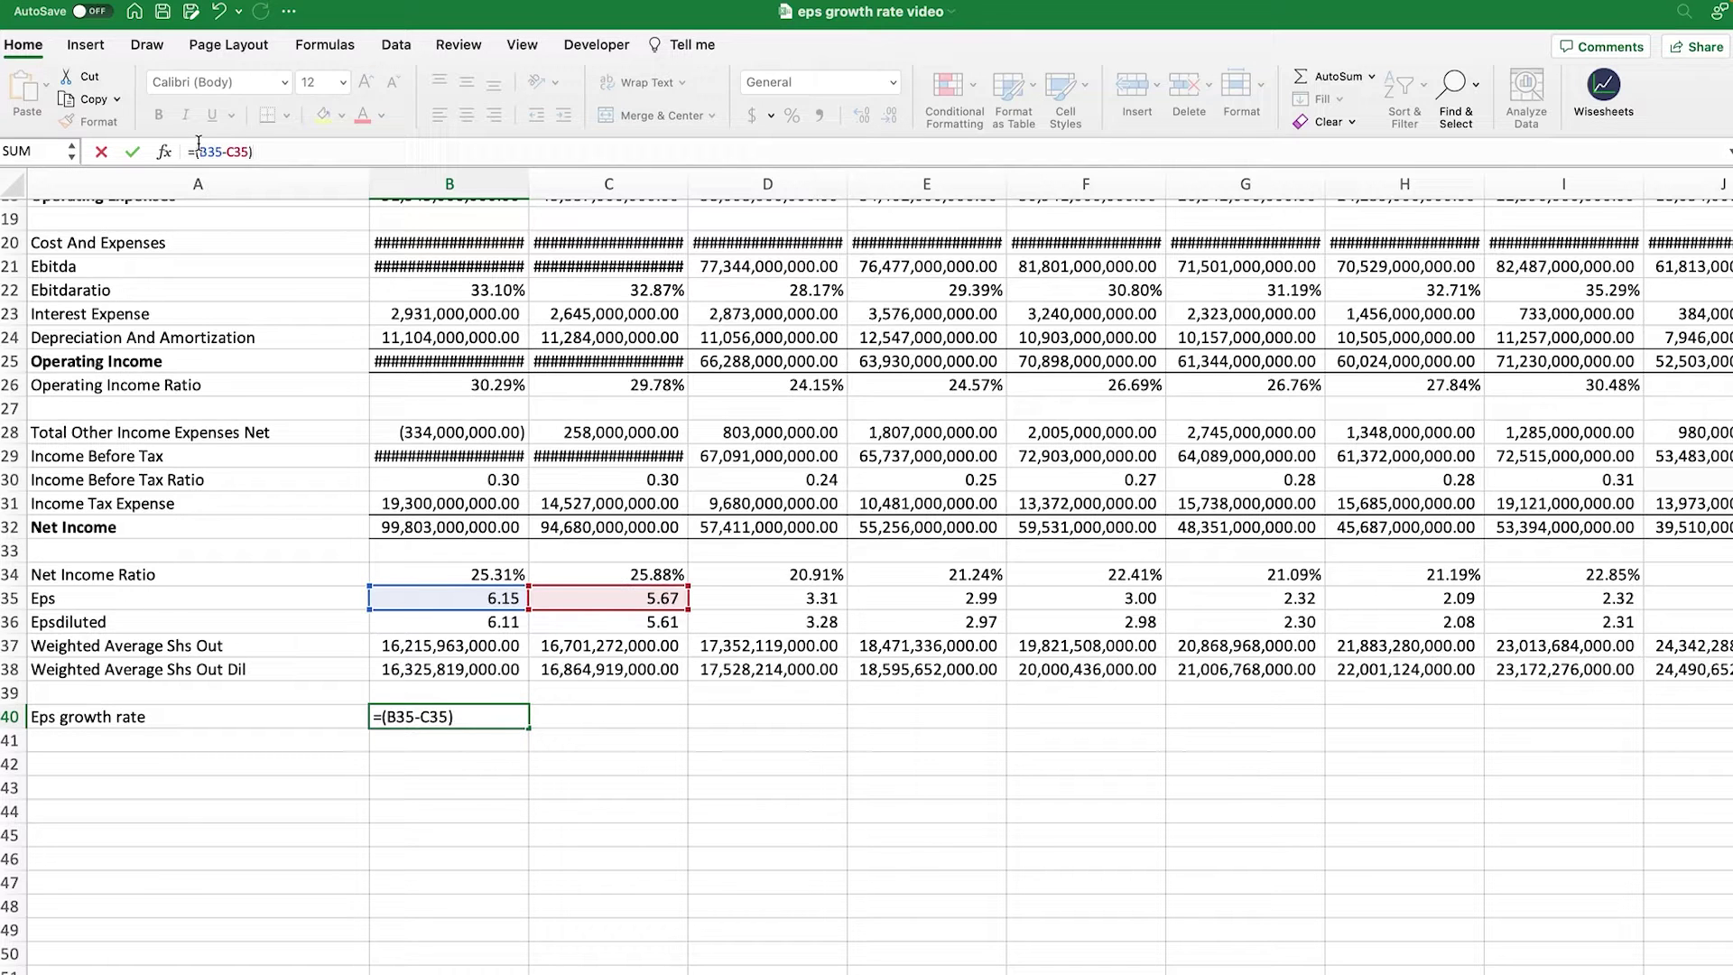
type("/")
left_click(659, 598)
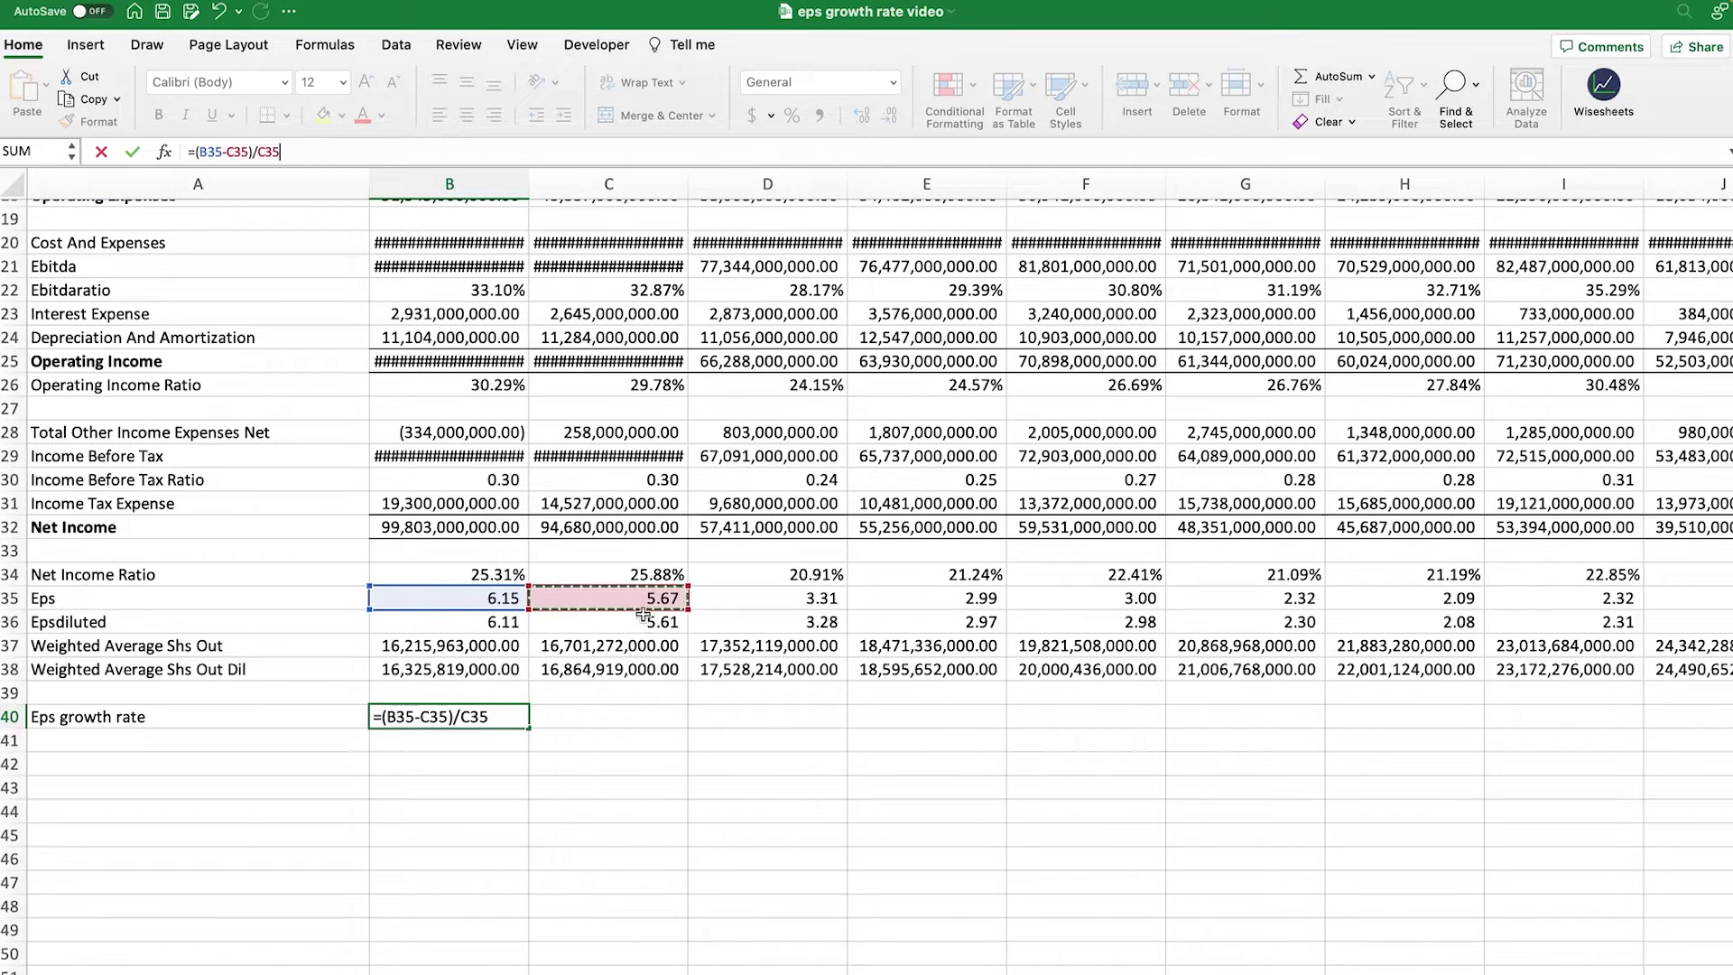
key("Return")
- Format B40 as a two-decimal percentage, showing 8.47%
left_click(479, 719)
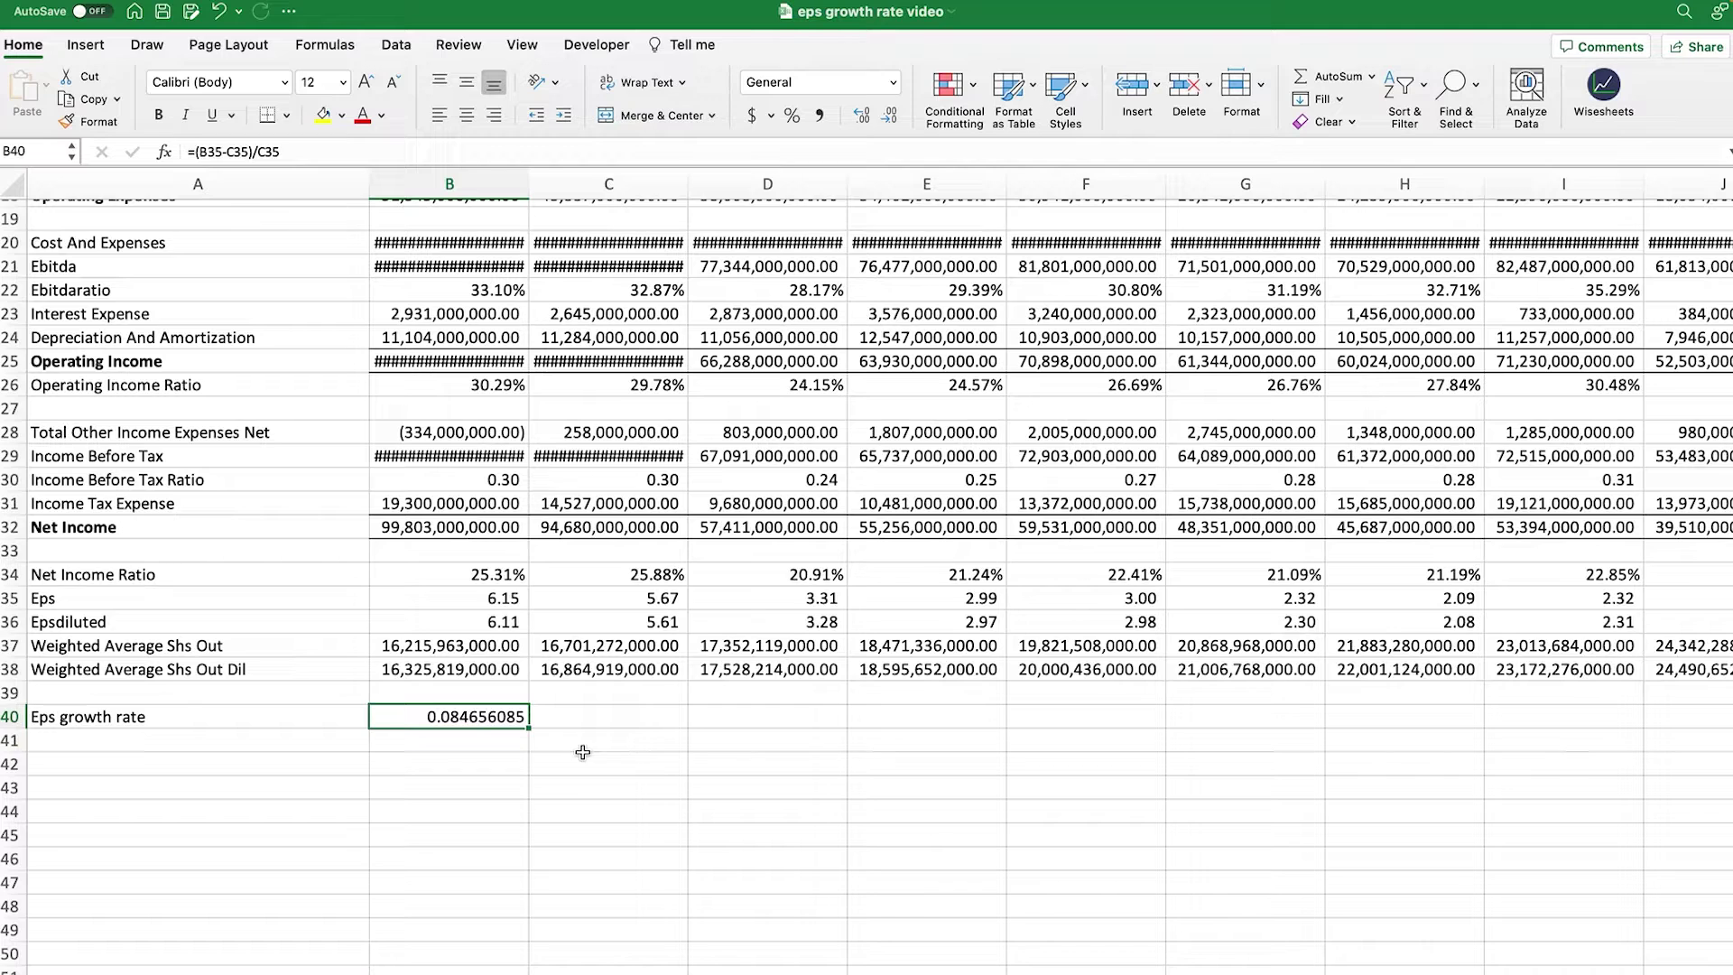
left_click(794, 118)
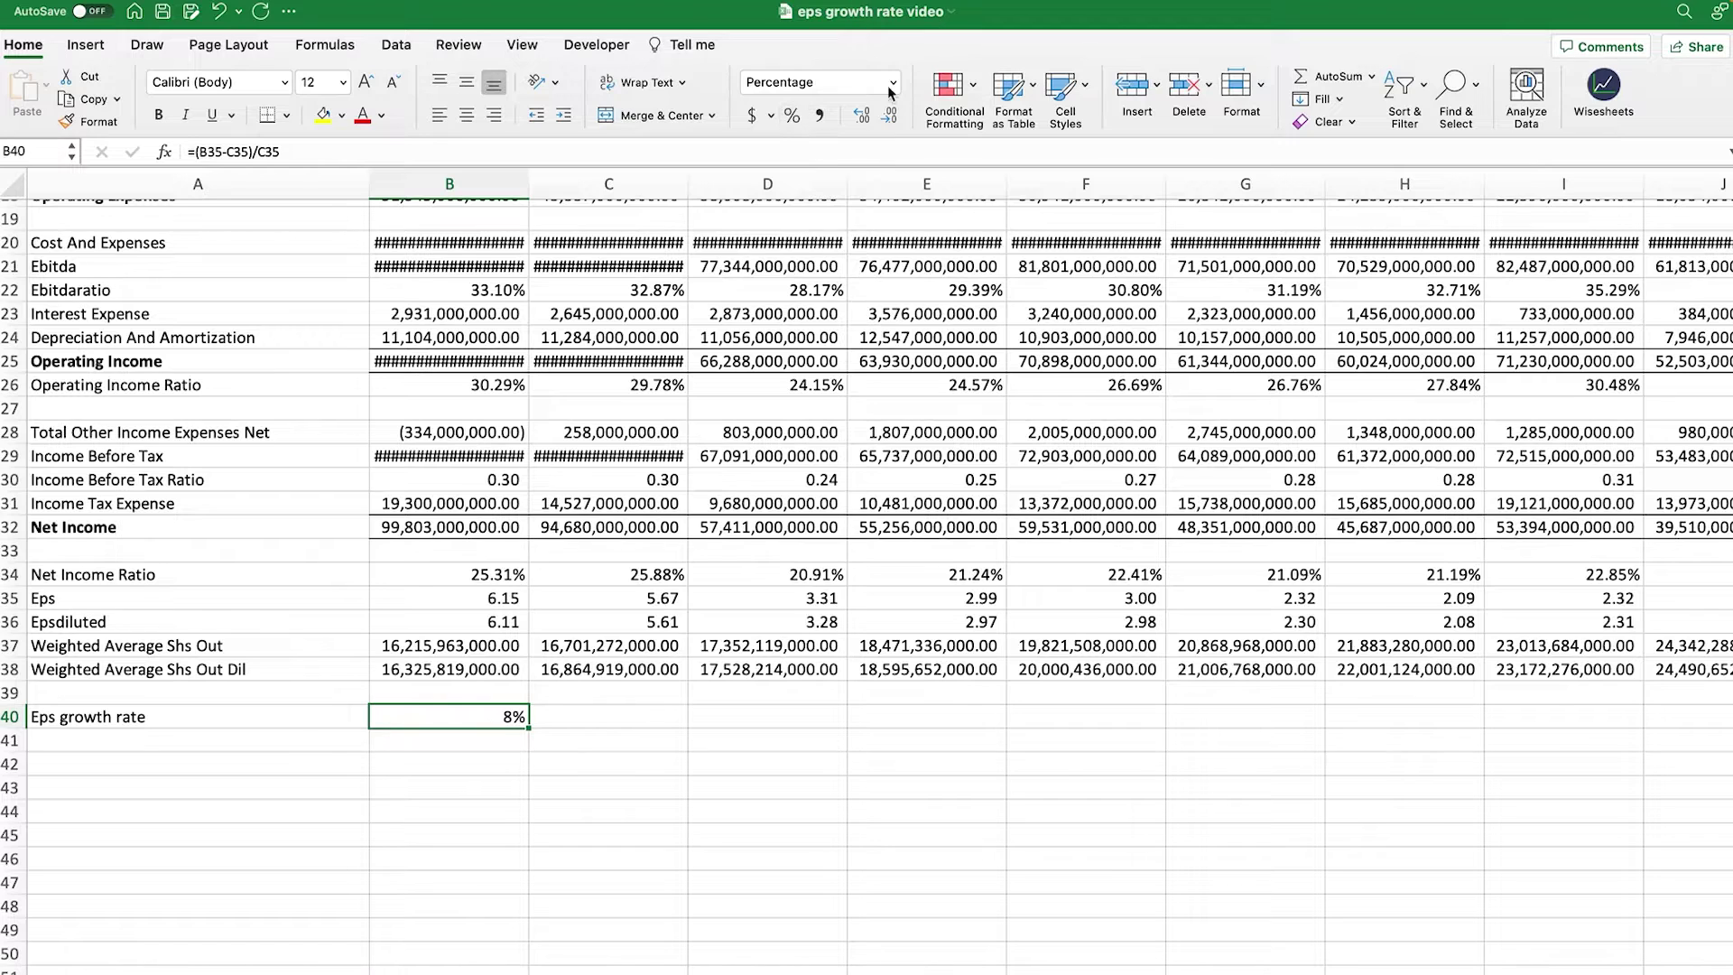
left_click(864, 115)
left_click(864, 115)
- Type the 'CAGR 3 years' label in A41
left_click(263, 744)
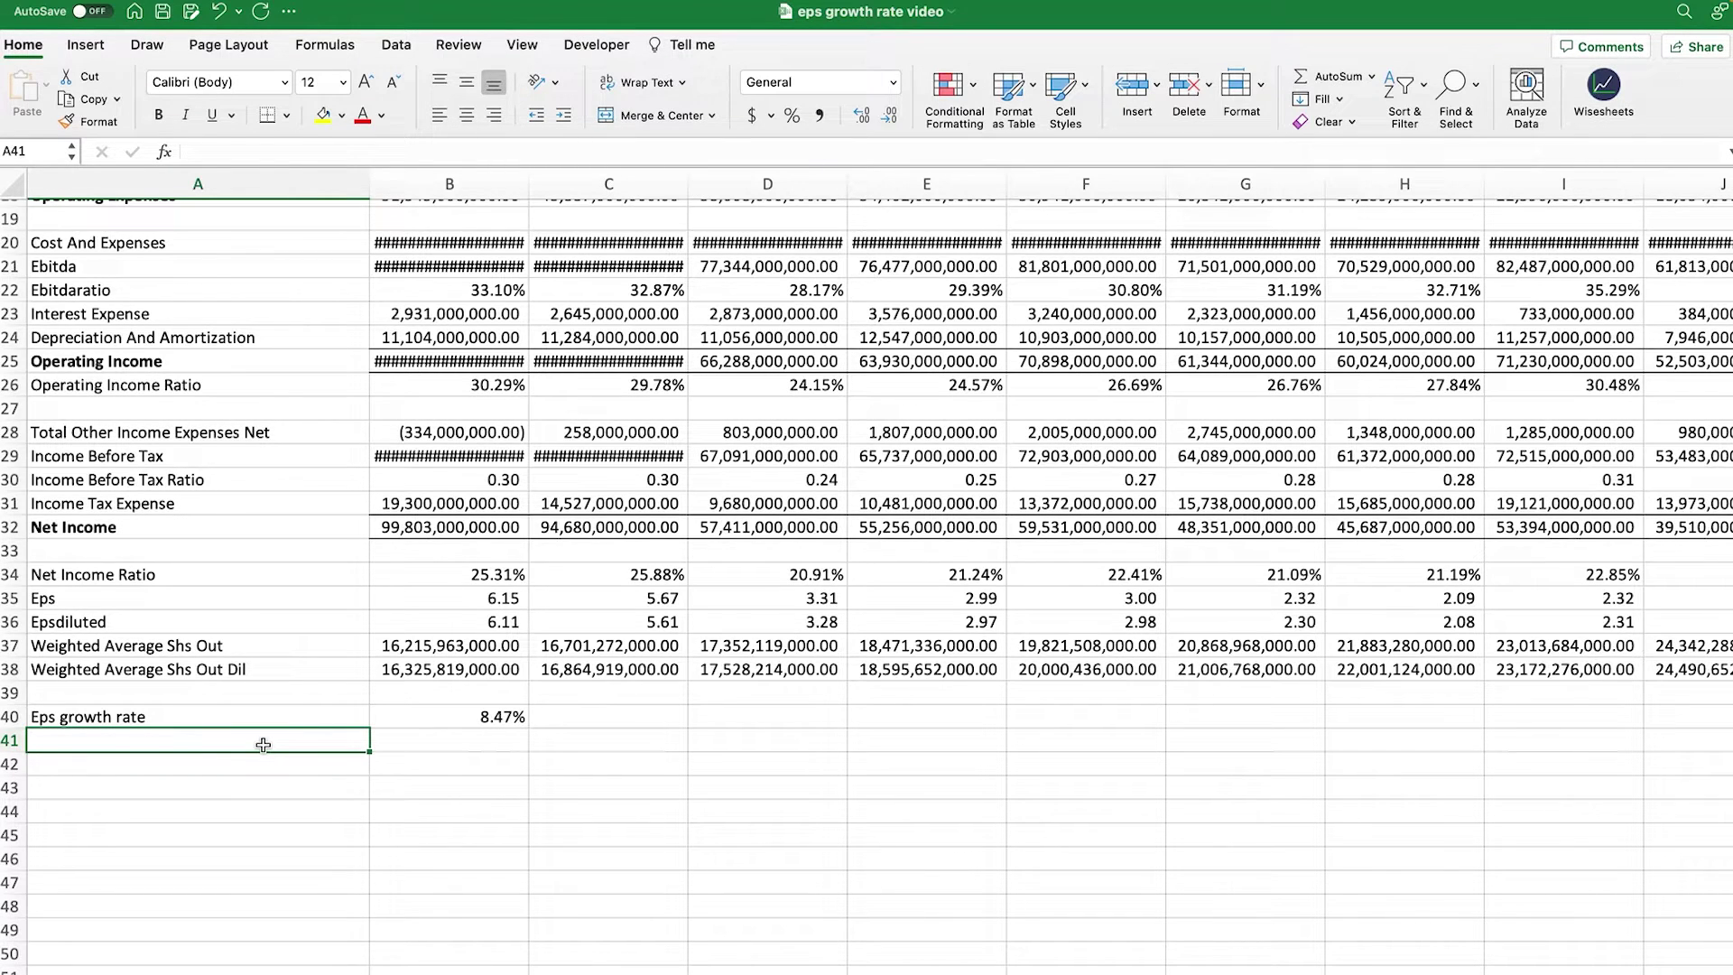
type("CAGR")
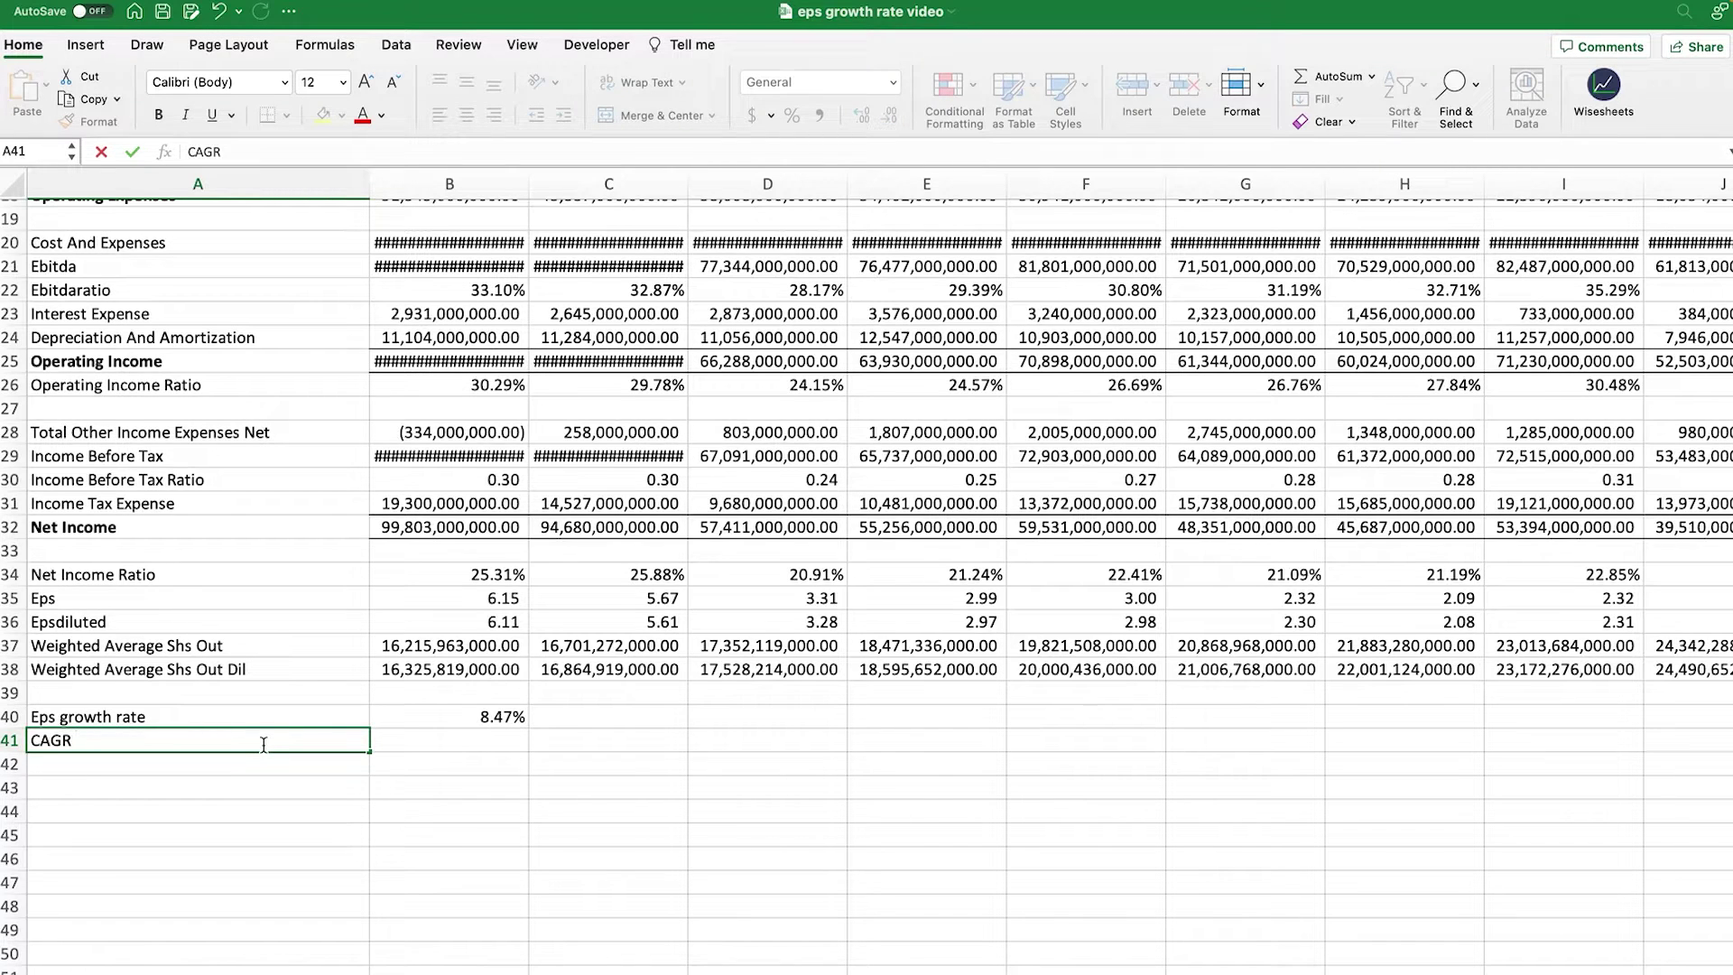
type(" 5 years")
key("Tab")
- Highlight the 2022 and 2019 EPS figures, then select B41 beside the label
scroll(260, 742, "up", 6)
scroll(257, 740, "down", 1)
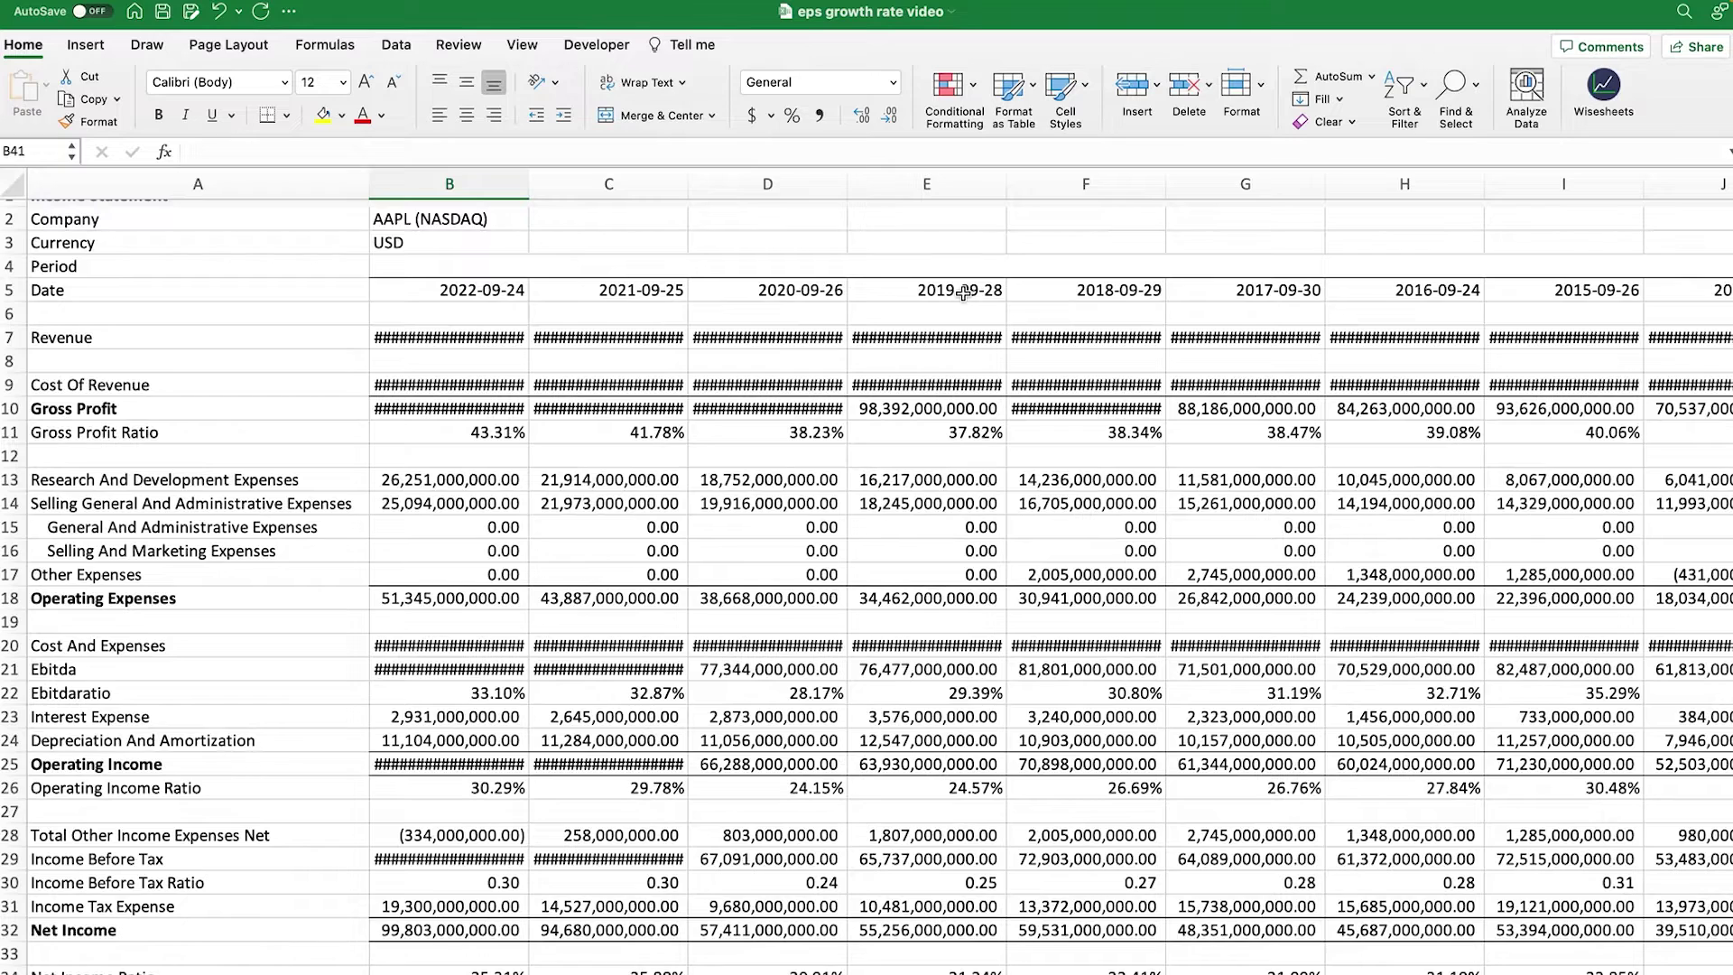
scroll(964, 293, "down", 10)
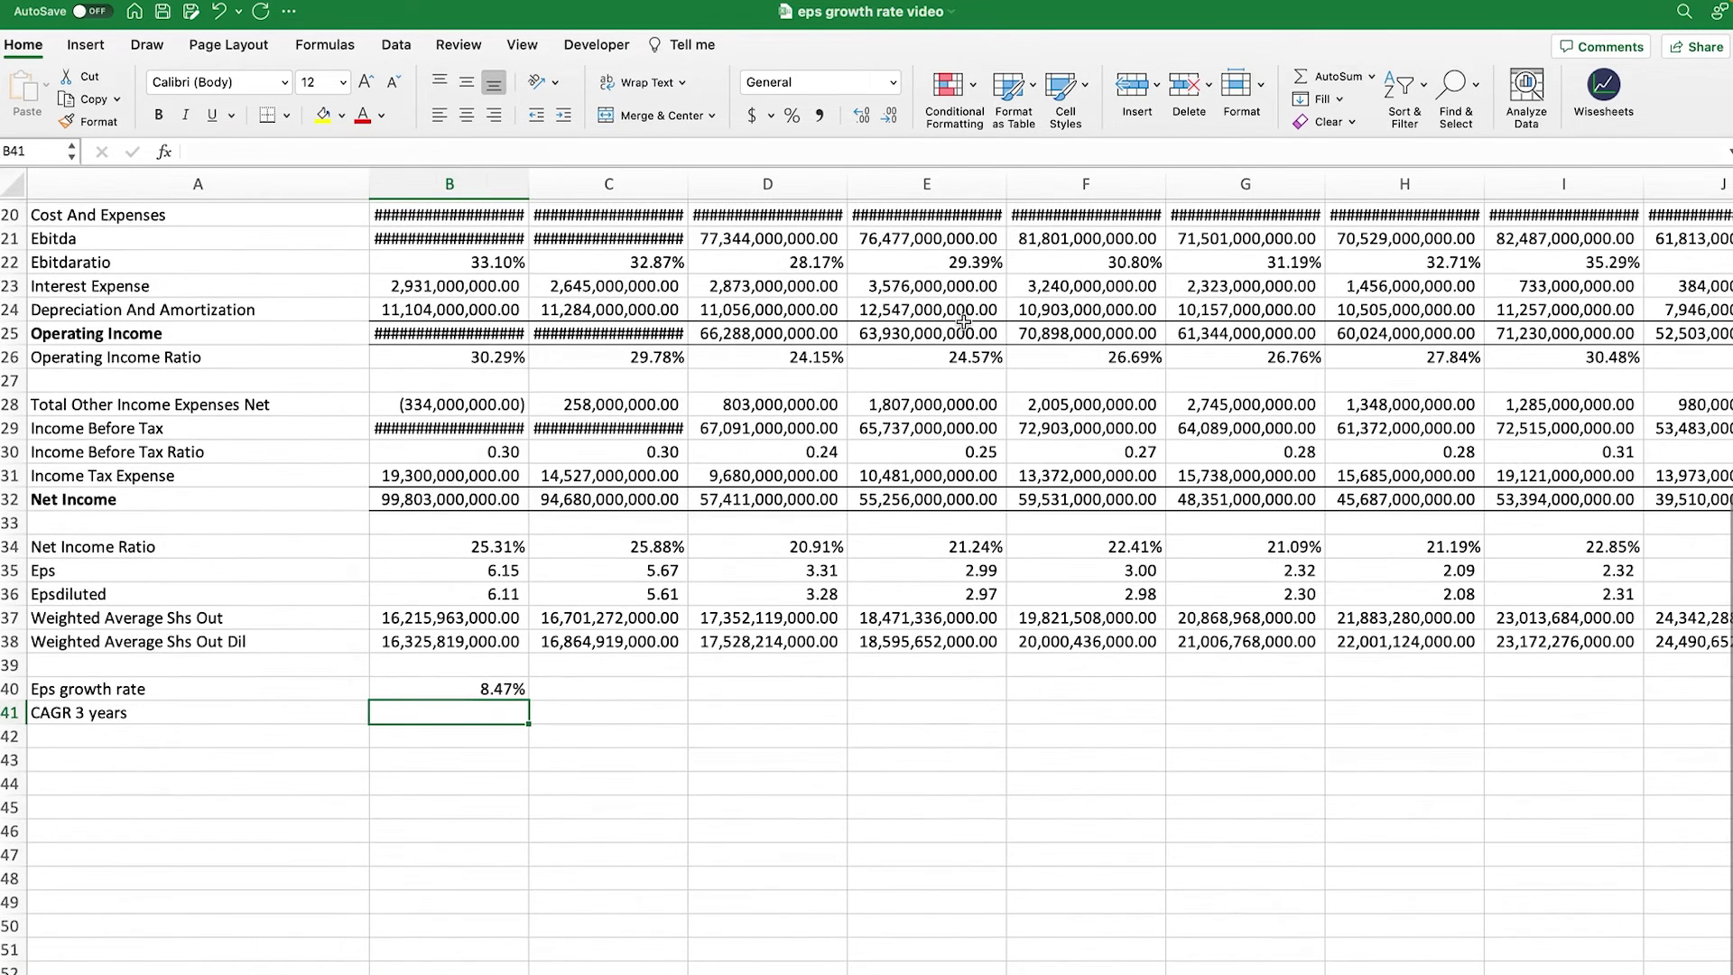
left_click_drag(979, 570, 980, 642)
left_click_drag(521, 566, 478, 639)
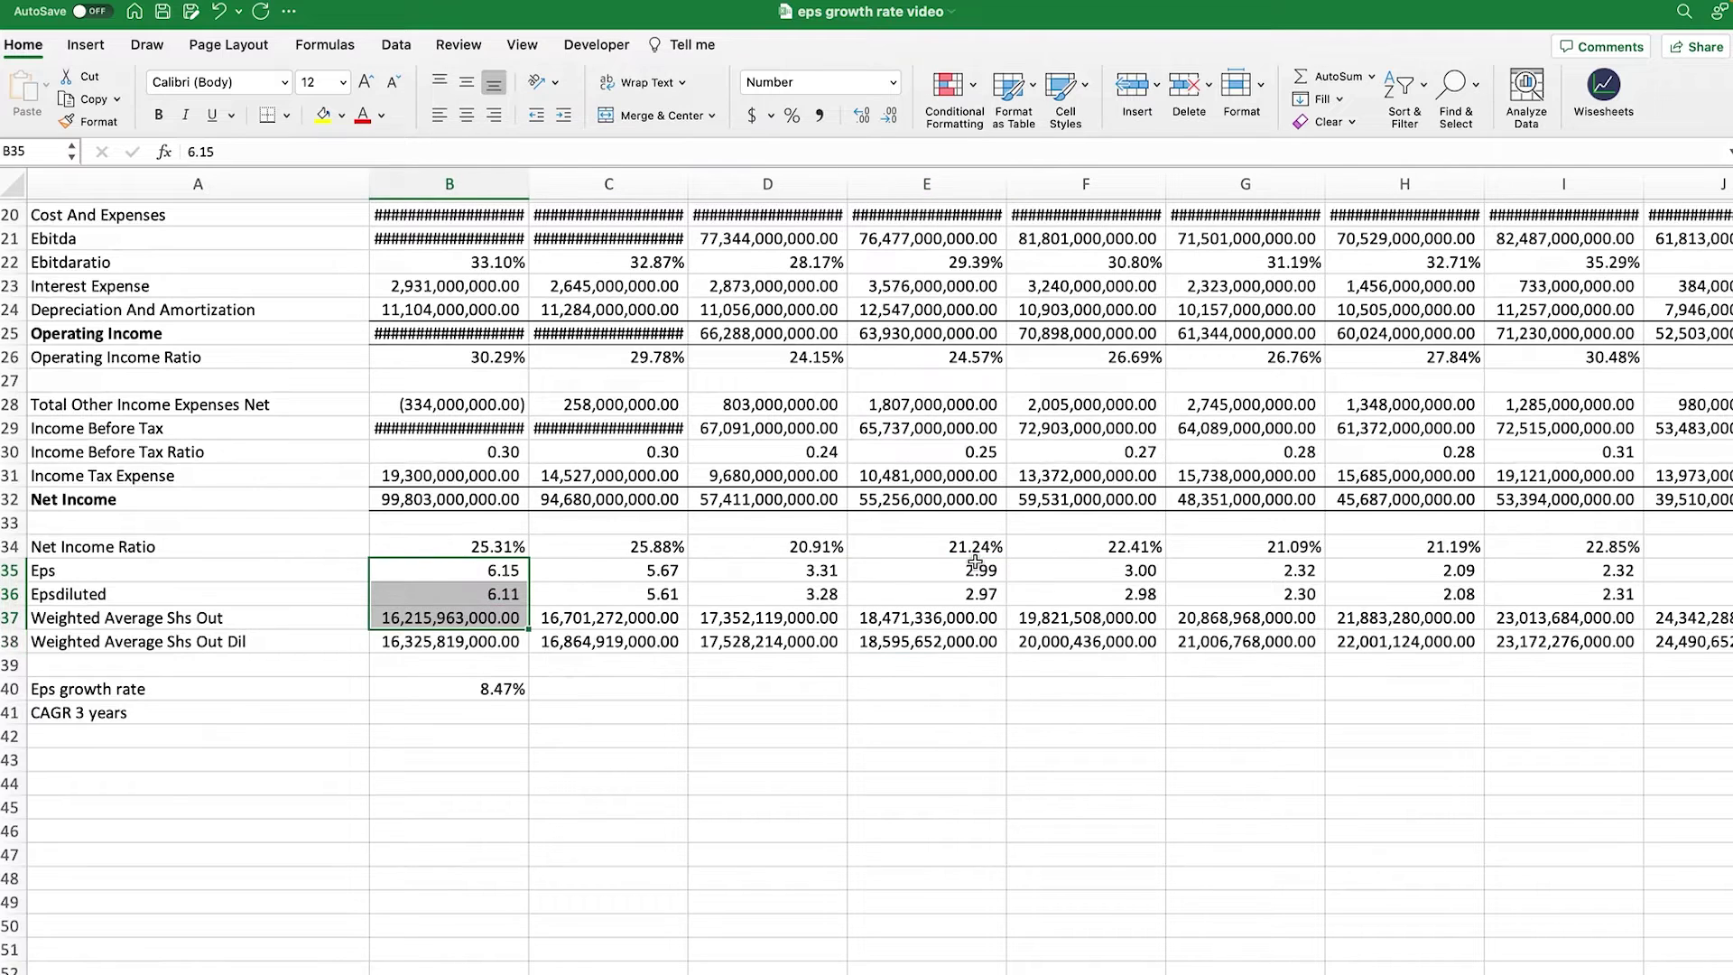
left_click_drag(975, 564, 975, 598)
left_click(472, 714)
- Enter the CAGR formula =(B35/E35)^(1/3)-1 in B41
type("=")
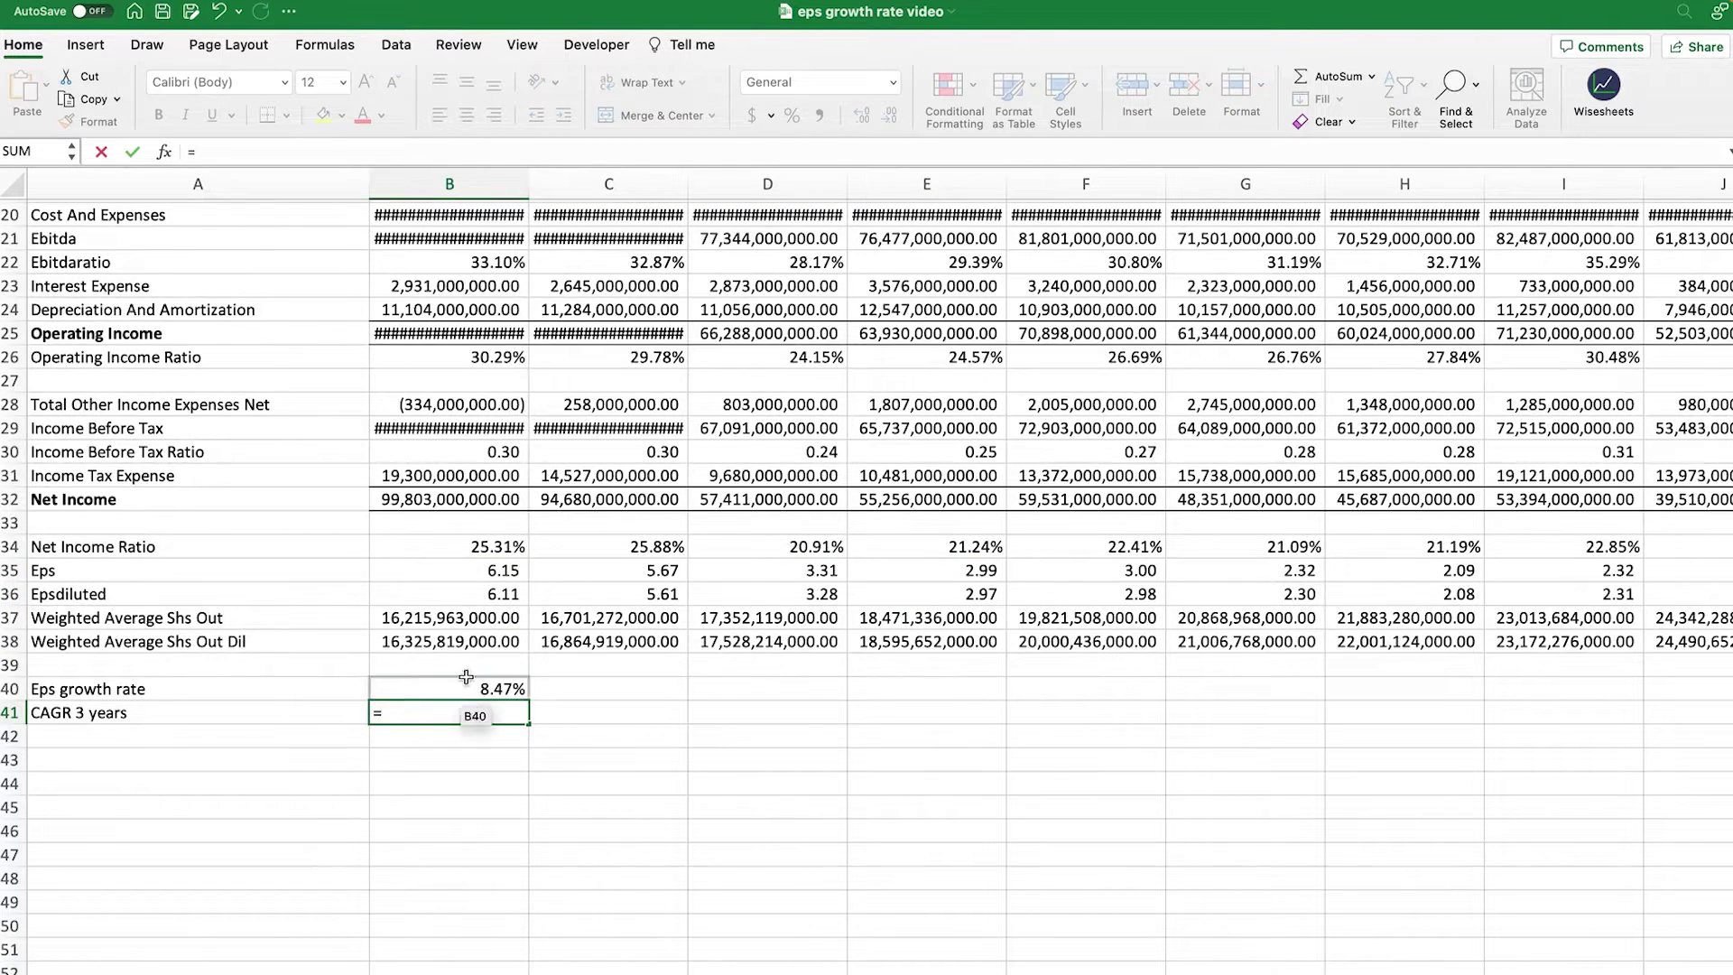
left_click(456, 574)
type("/")
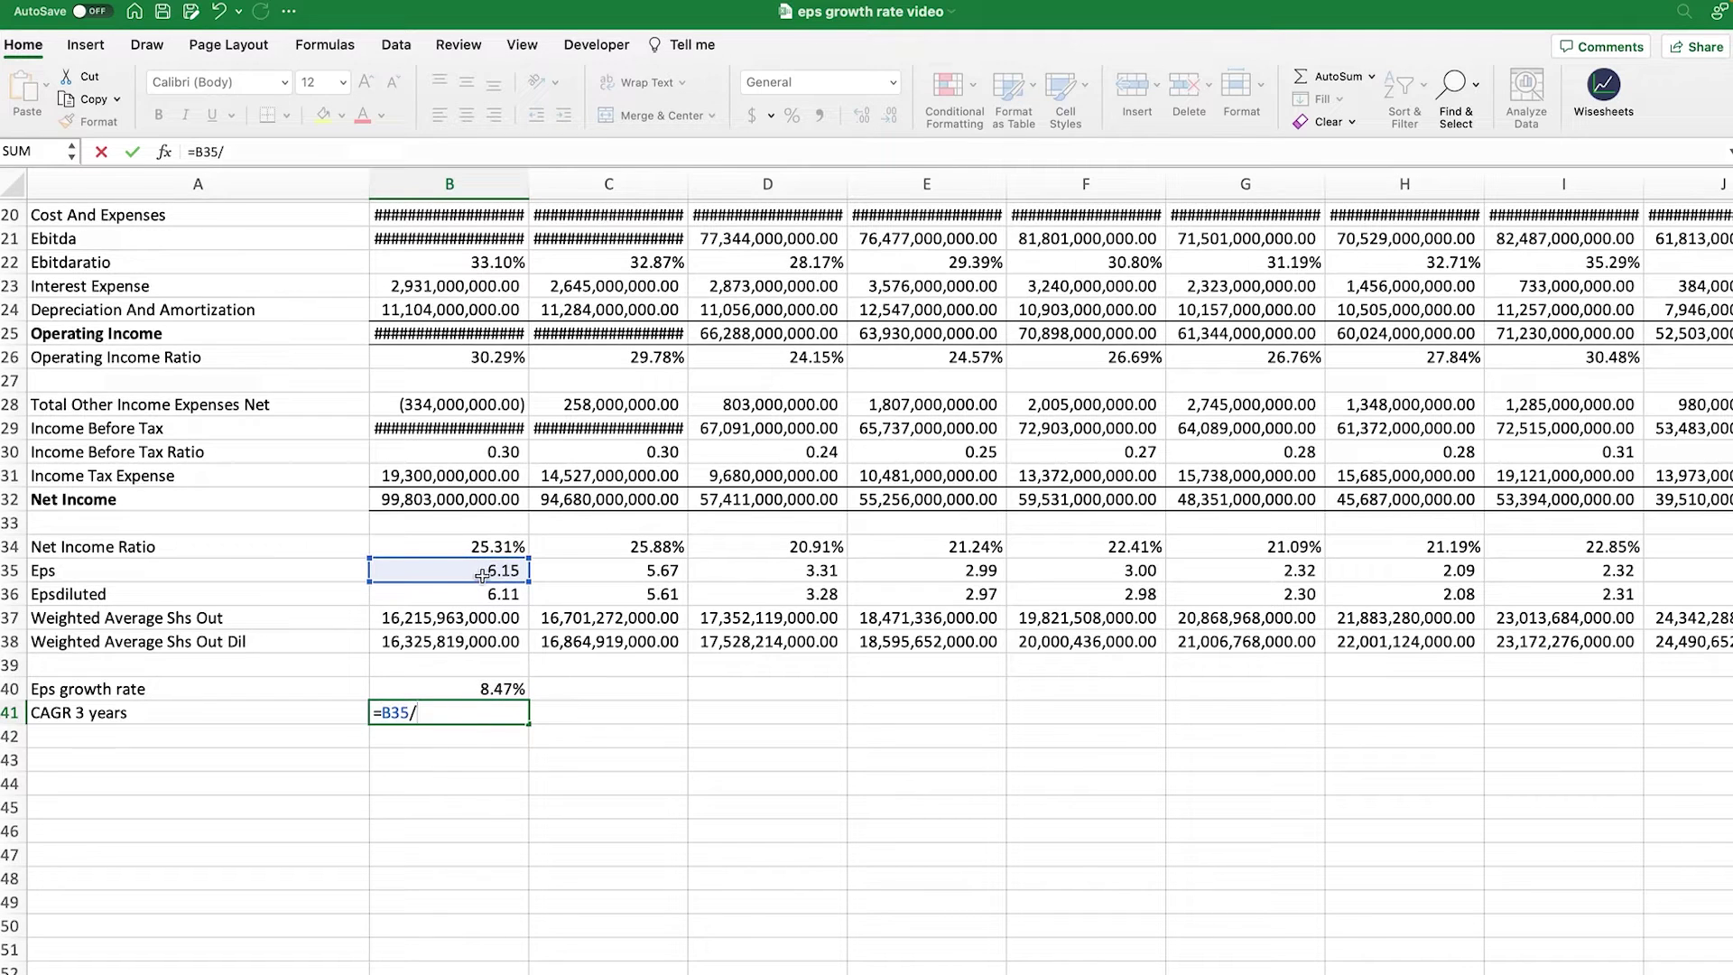
left_click(952, 571)
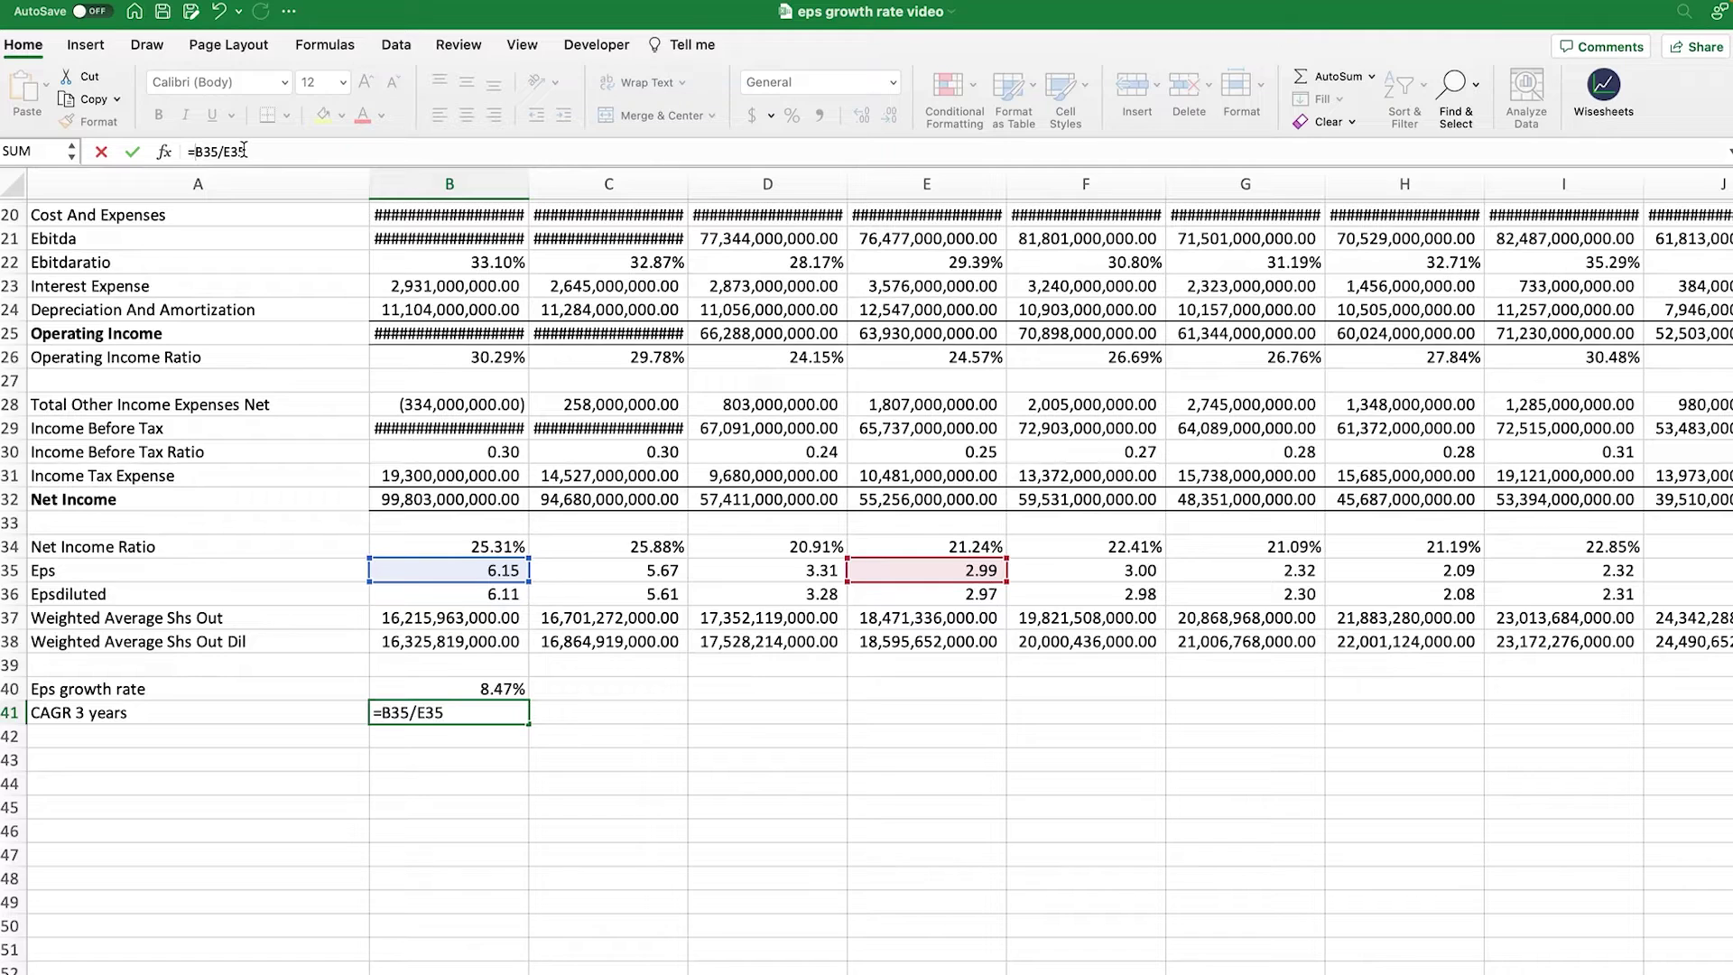
type("(B35/E35)")
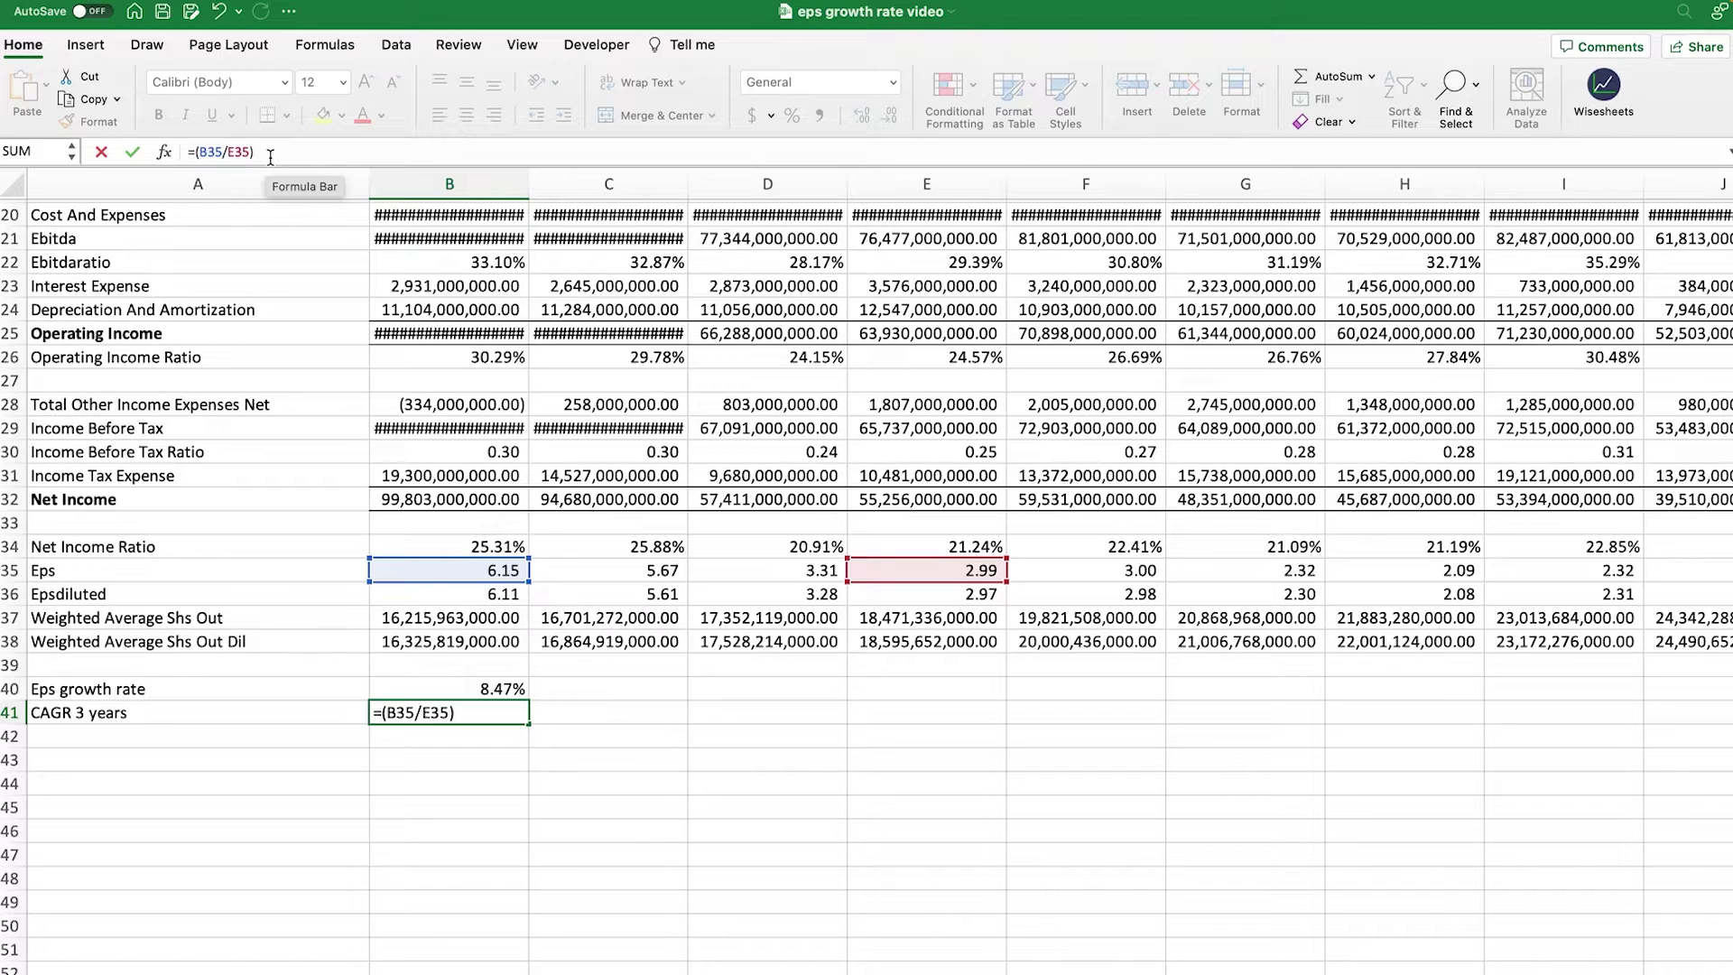
type("^")
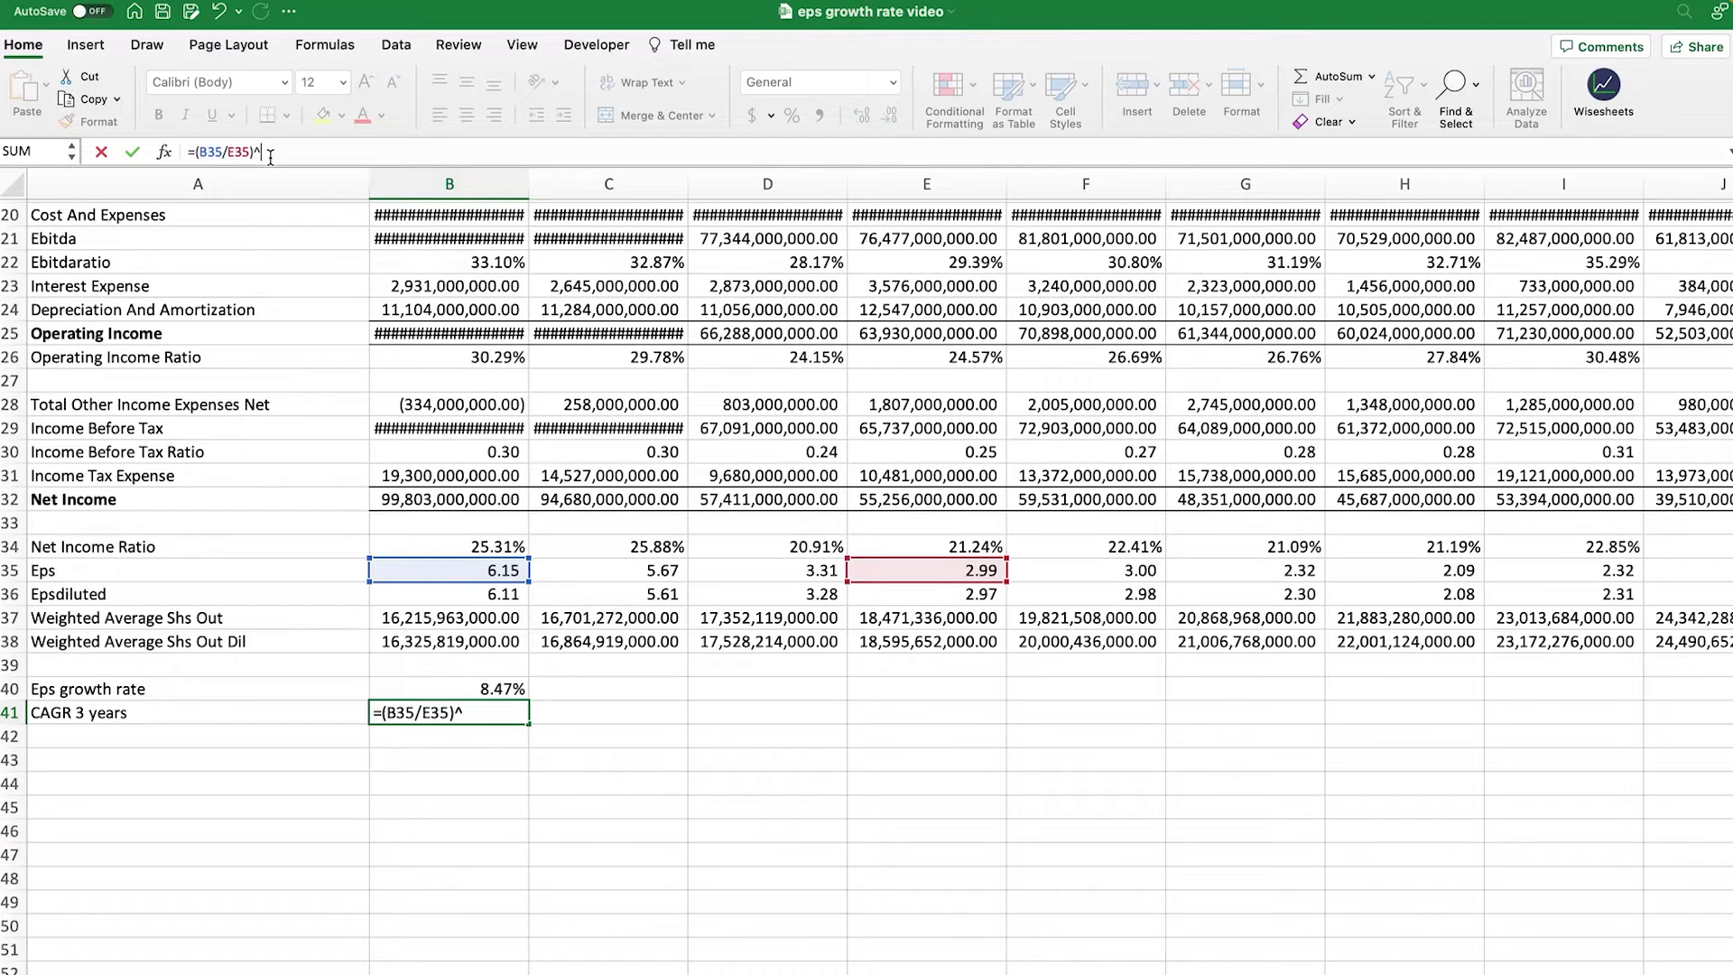
type("(1/")
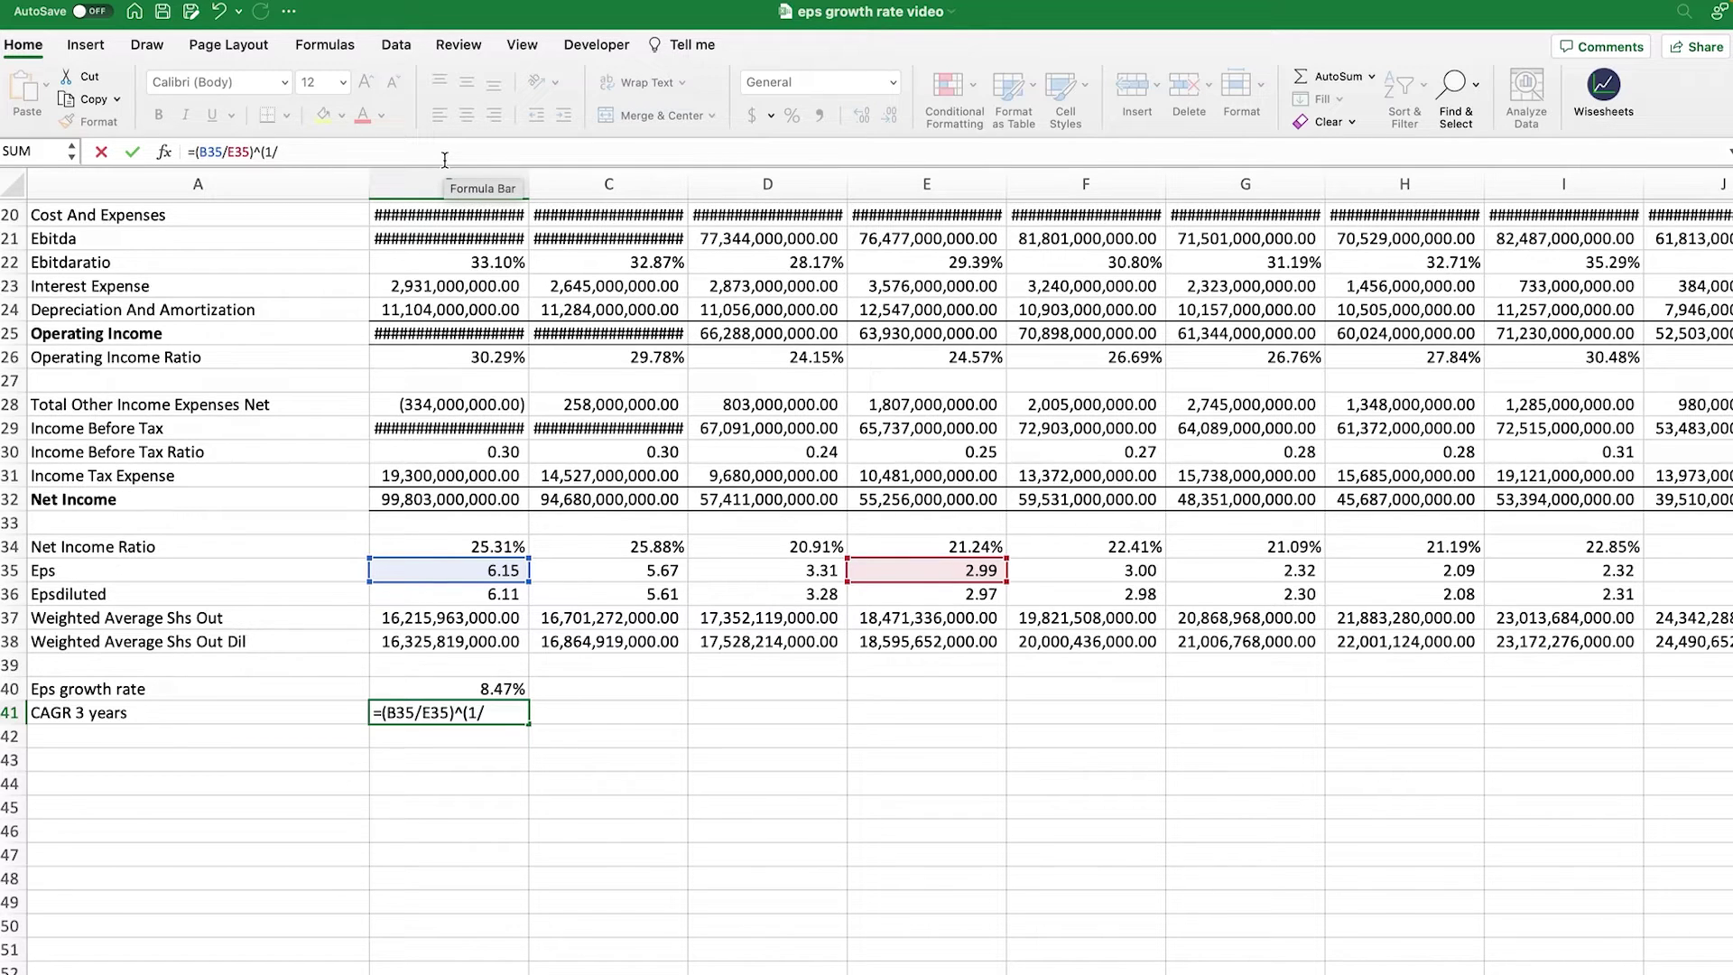
type("3")
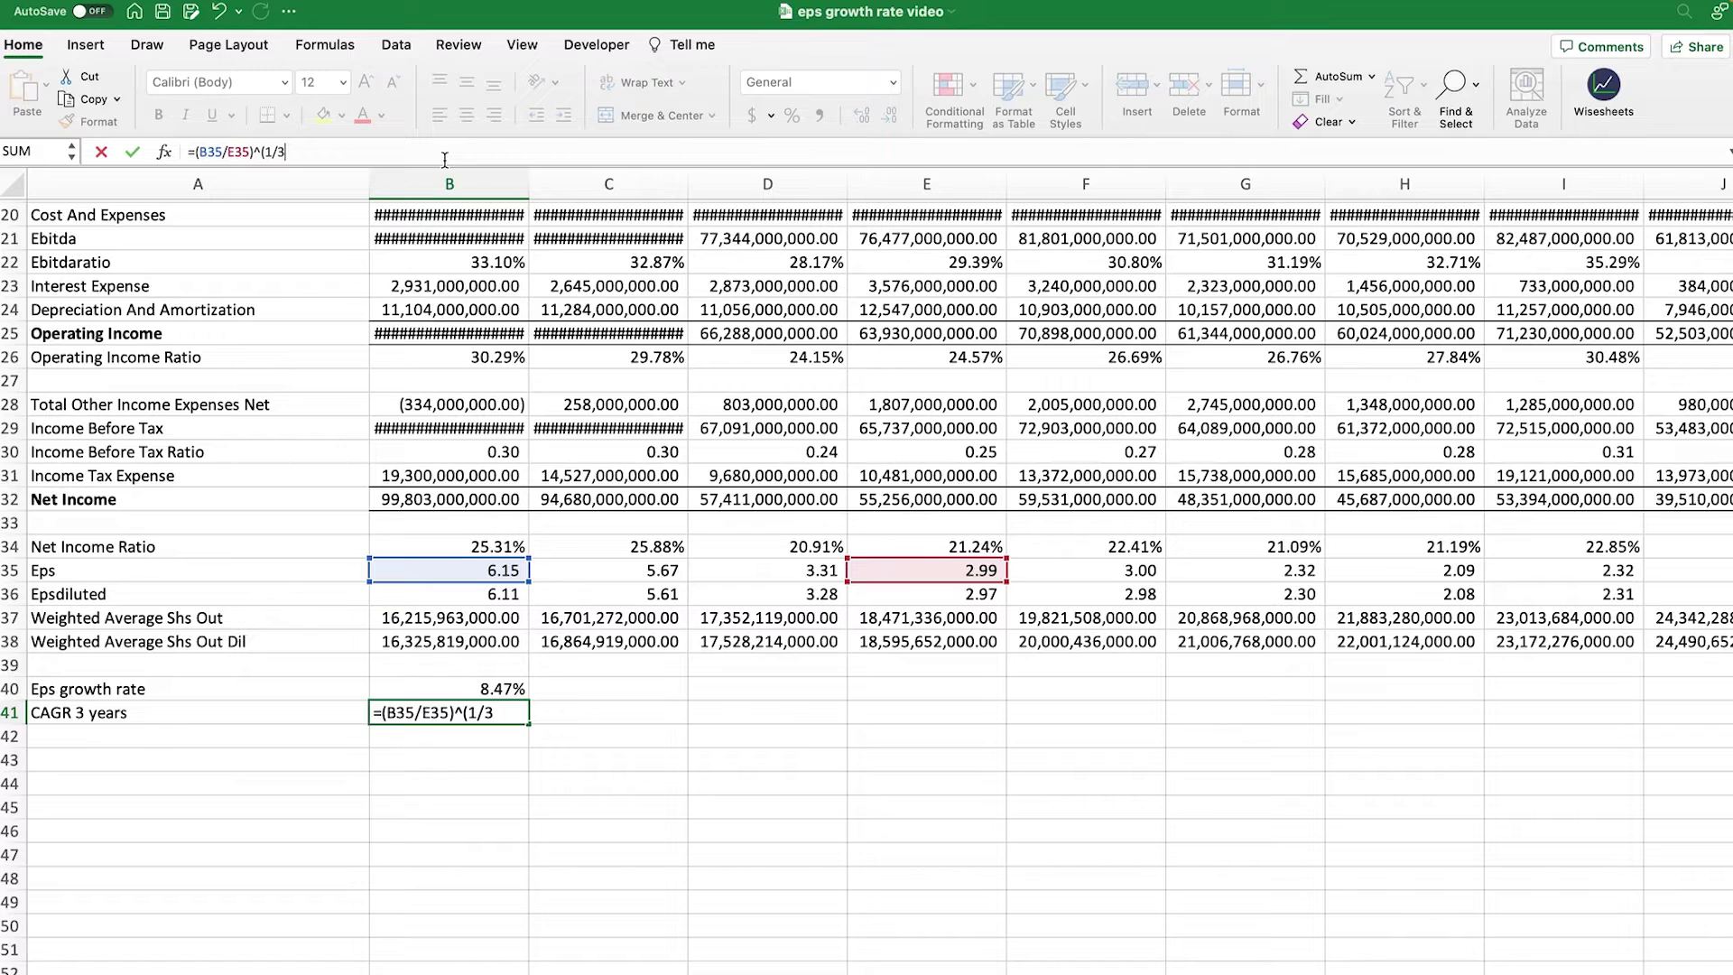
type(")-1")
key("Return")
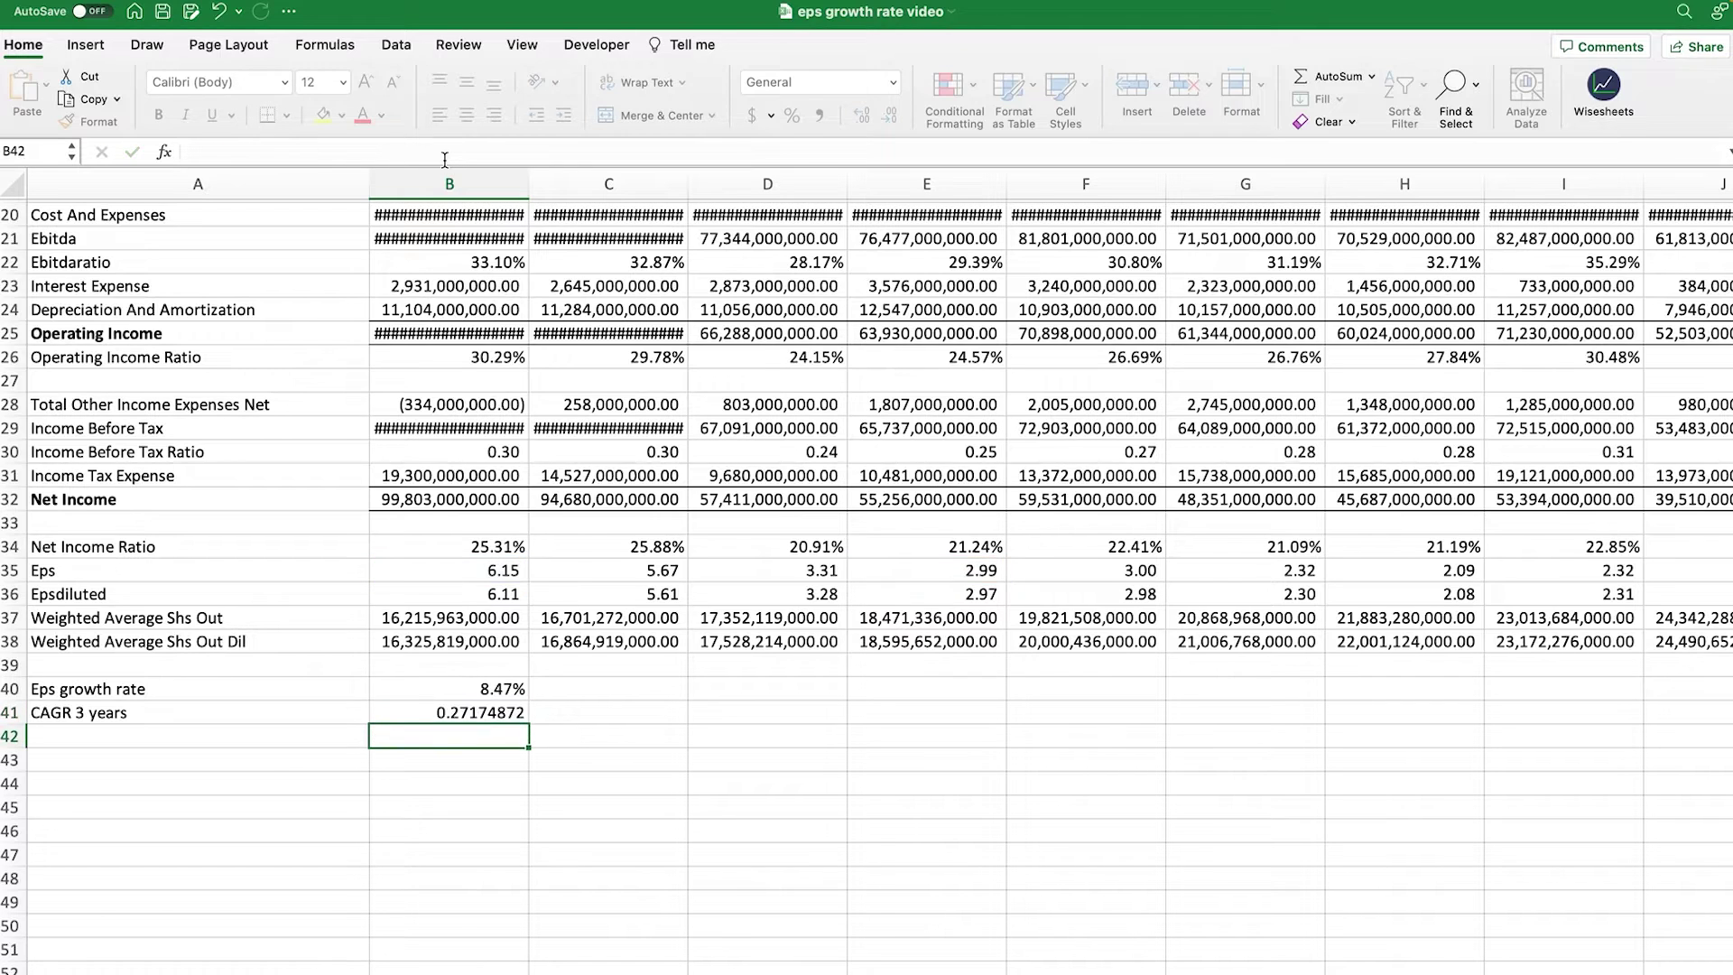
- Format the CAGR as a two-decimal percentage (27.17%) and review its formula
left_click(486, 708)
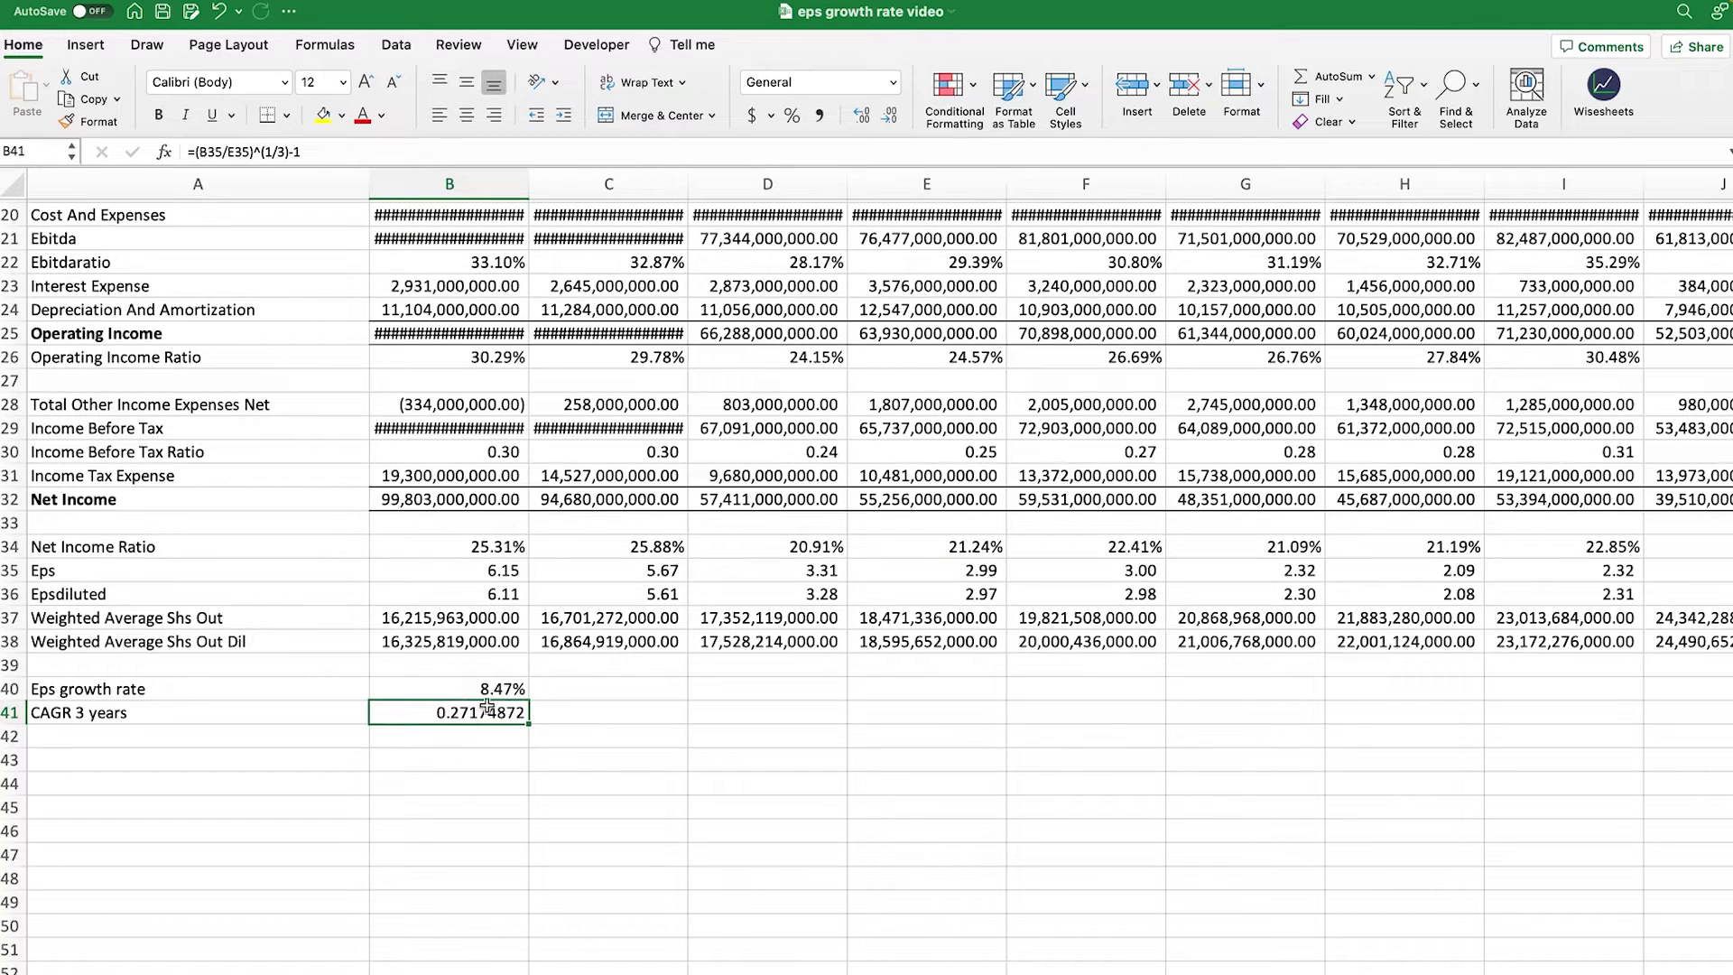
left_click(791, 116)
left_click(858, 118)
left_click(861, 117)
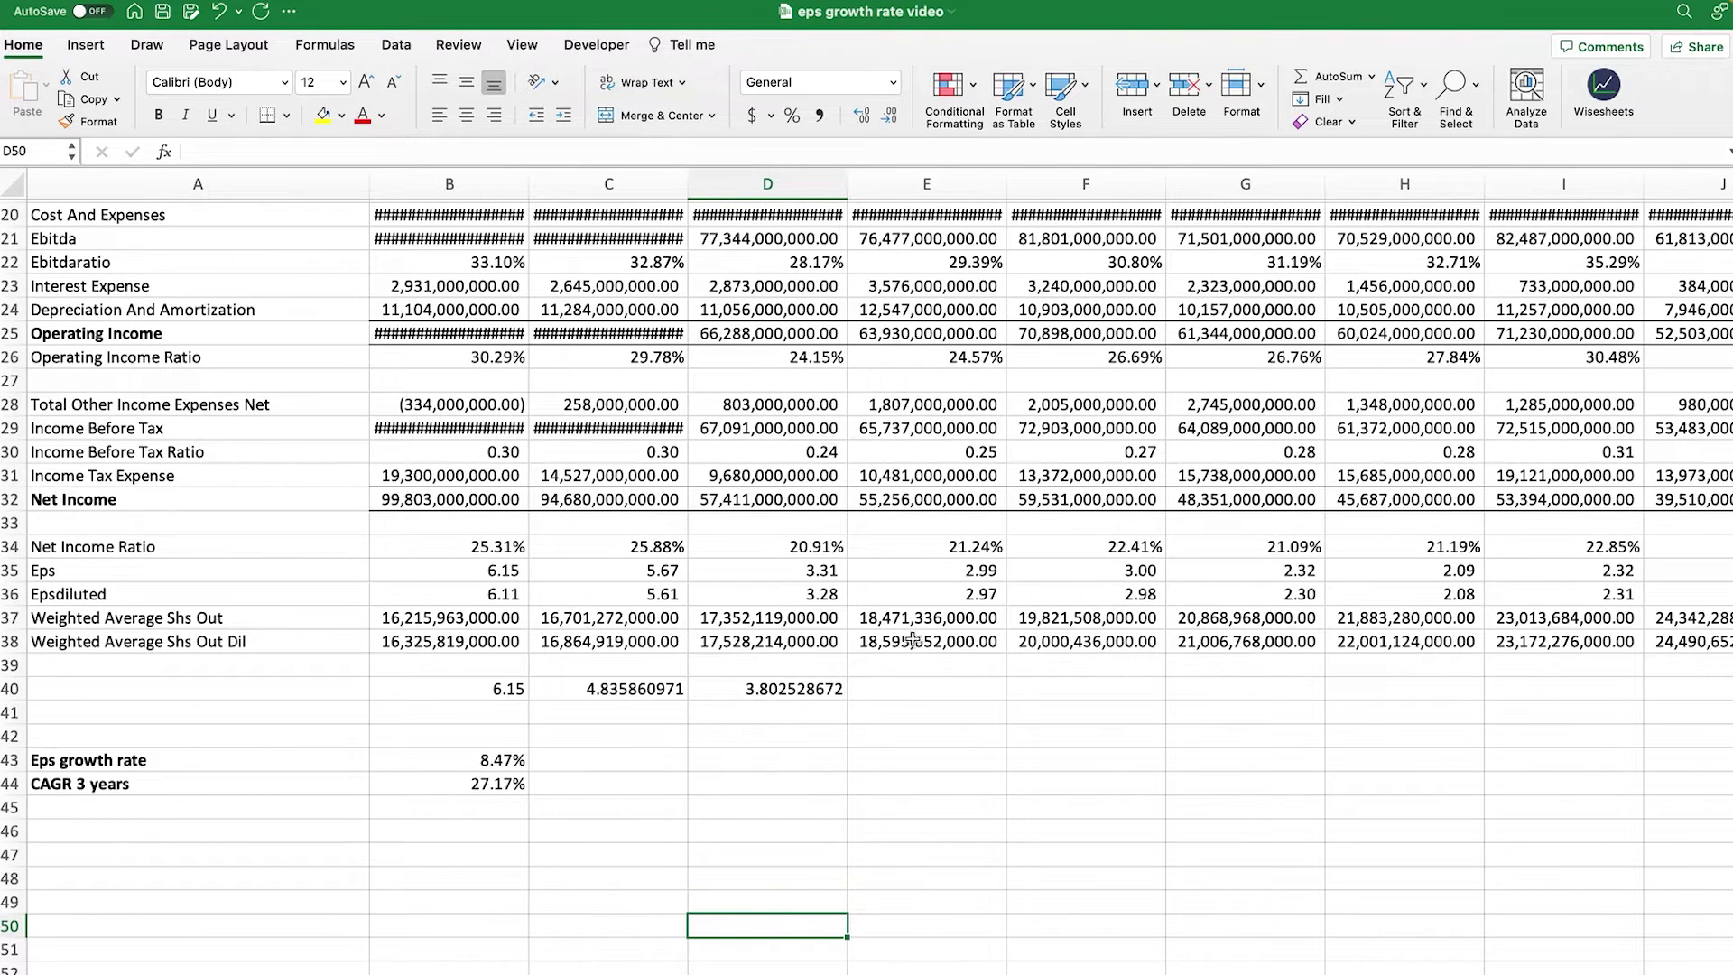
left_click(978, 564)
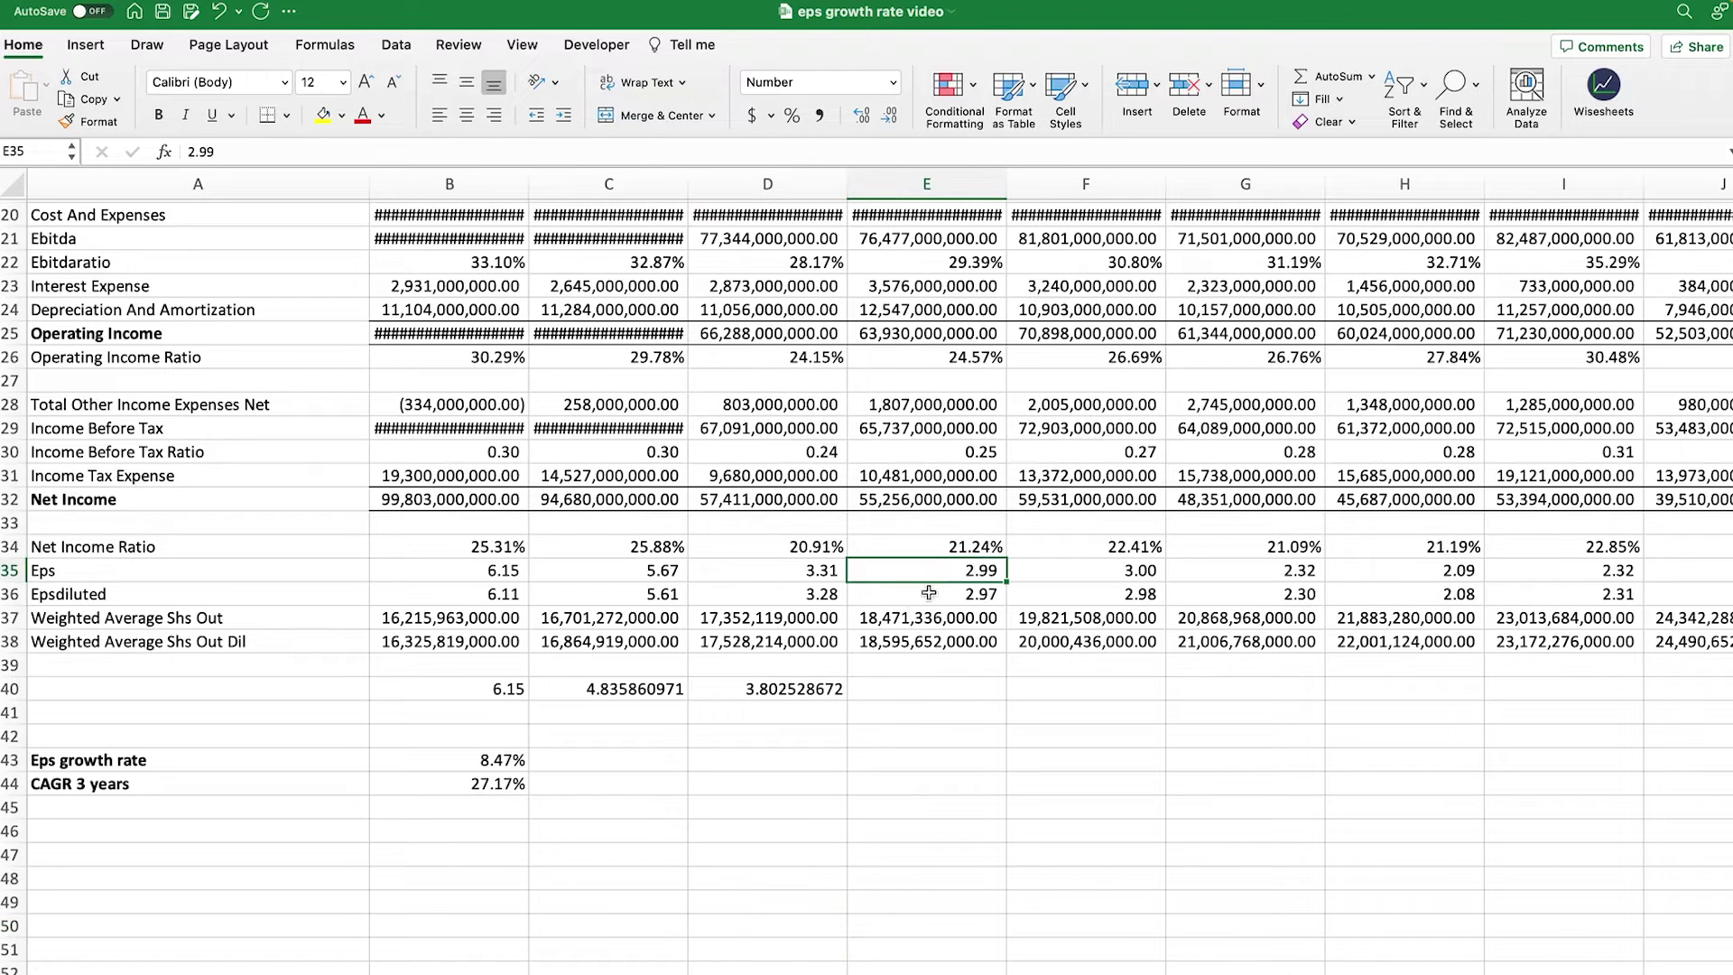
left_click(501, 782)
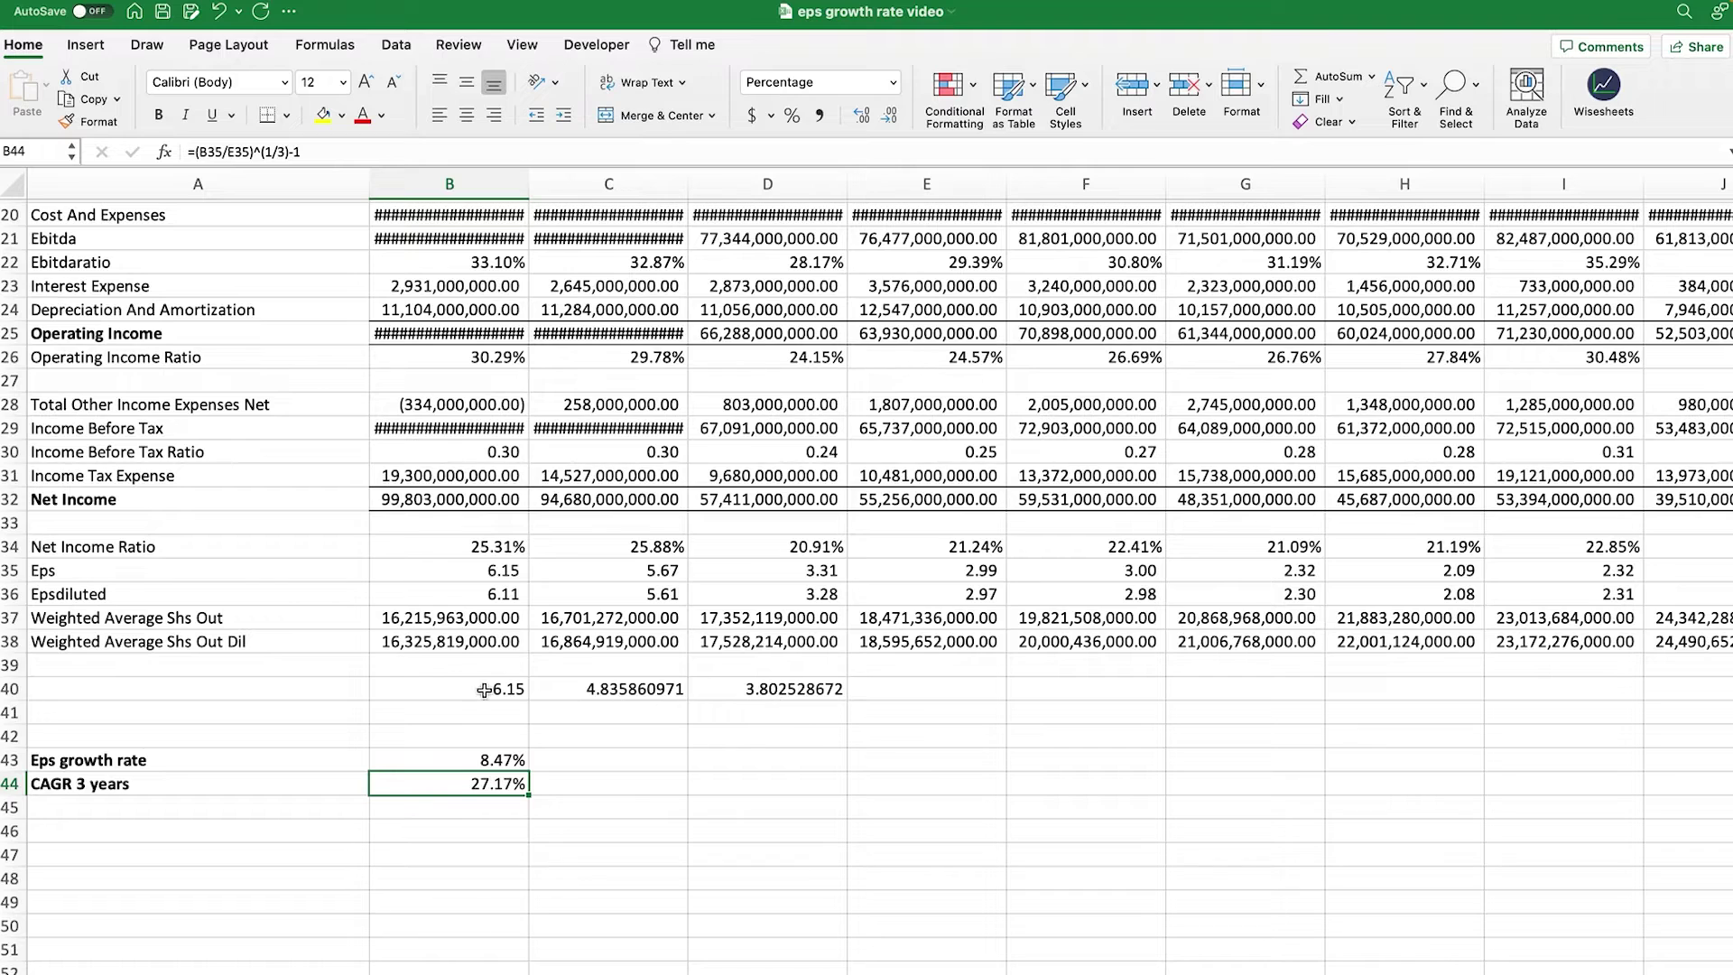
left_click(783, 691)
left_click(295, 156)
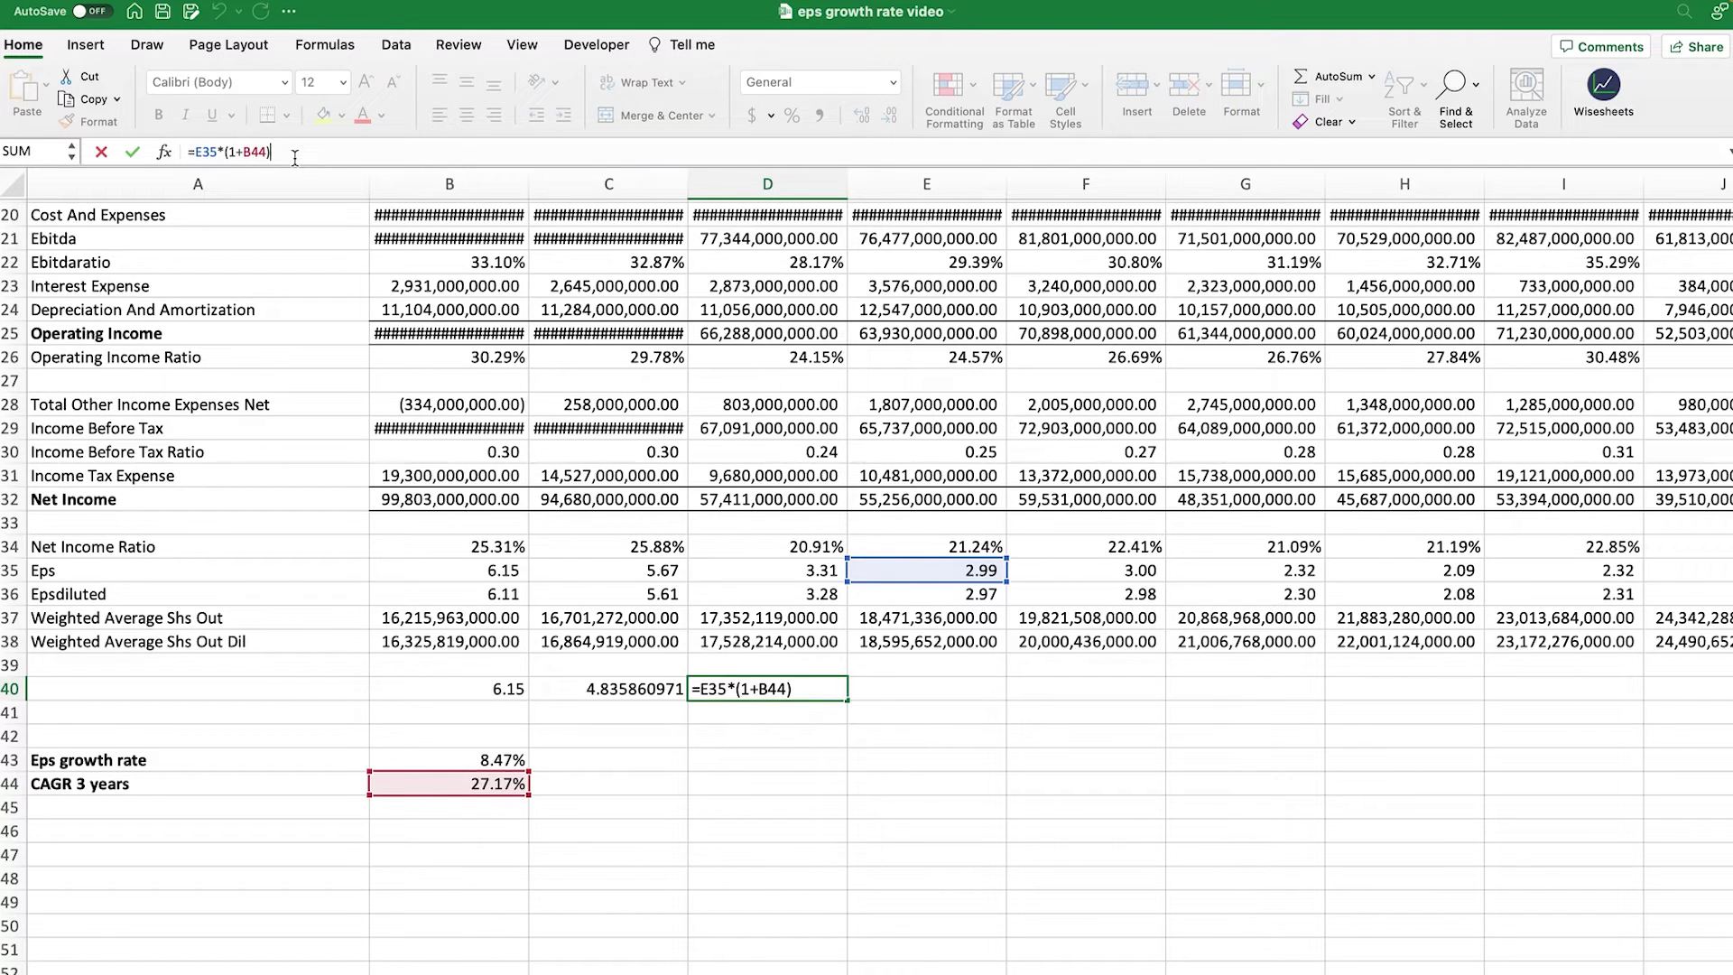
key("Return")
left_click(817, 684)
left_click(642, 695)
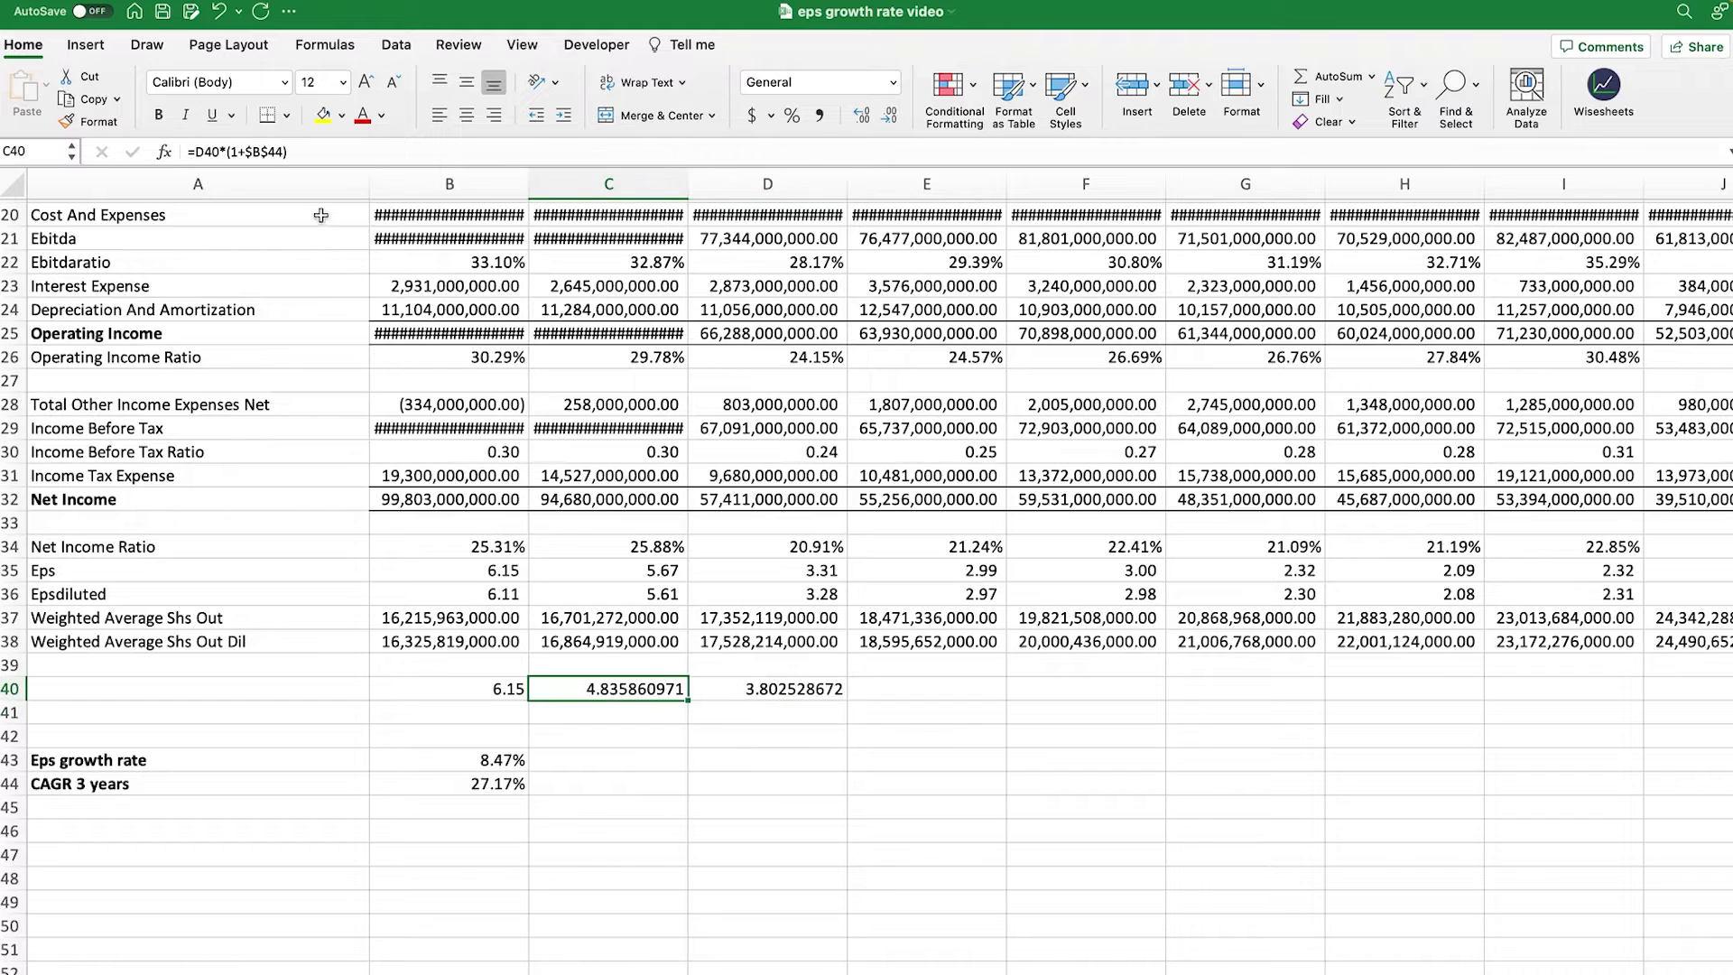
left_click(307, 159)
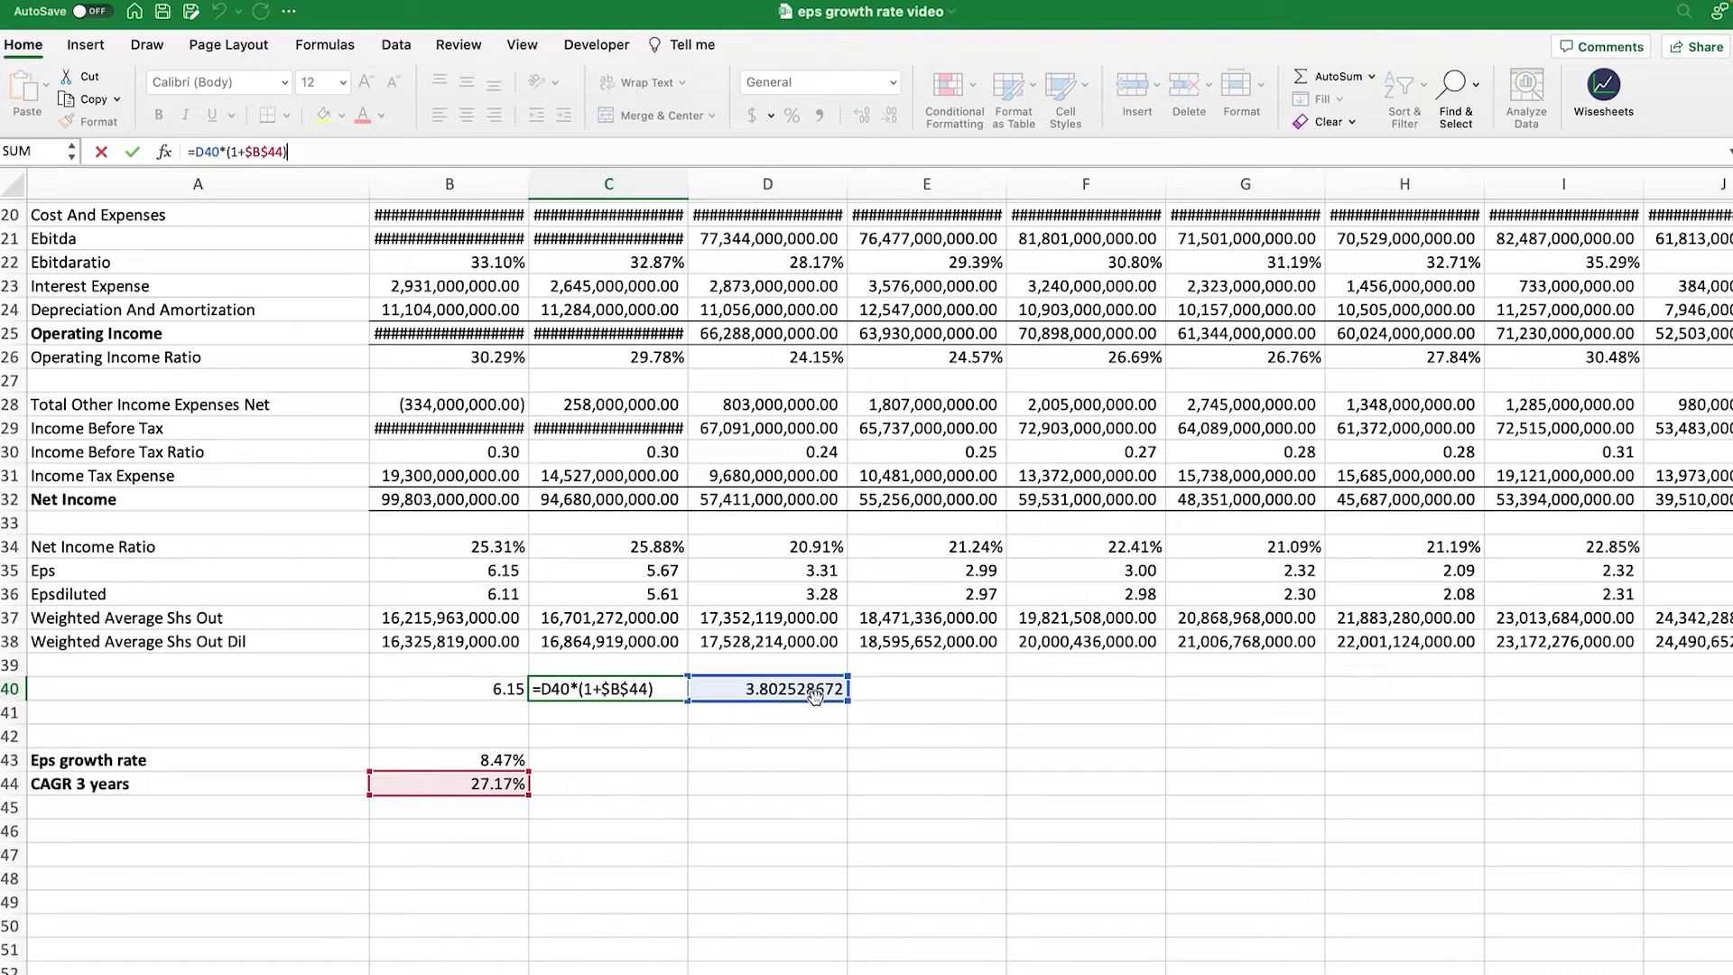
key("Return")
left_click(504, 689)
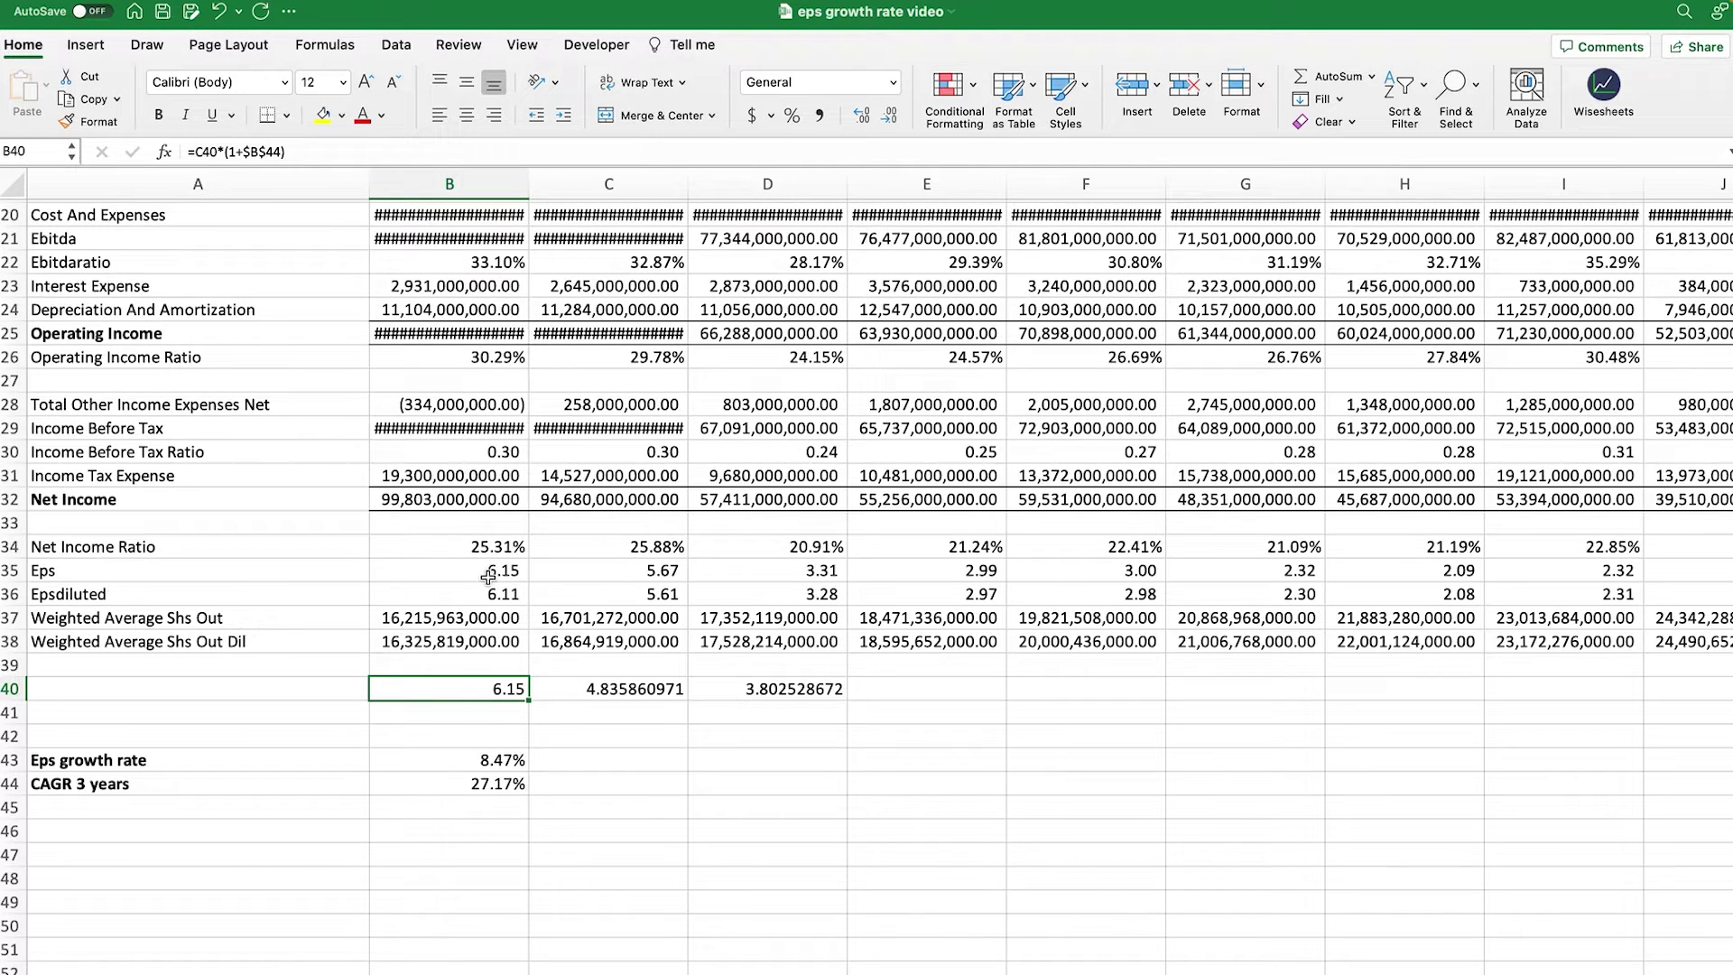
- Highlight the 2022–2019 EPS values and review the unchanged Eps growth rate formula
left_click_drag(488, 576, 982, 574)
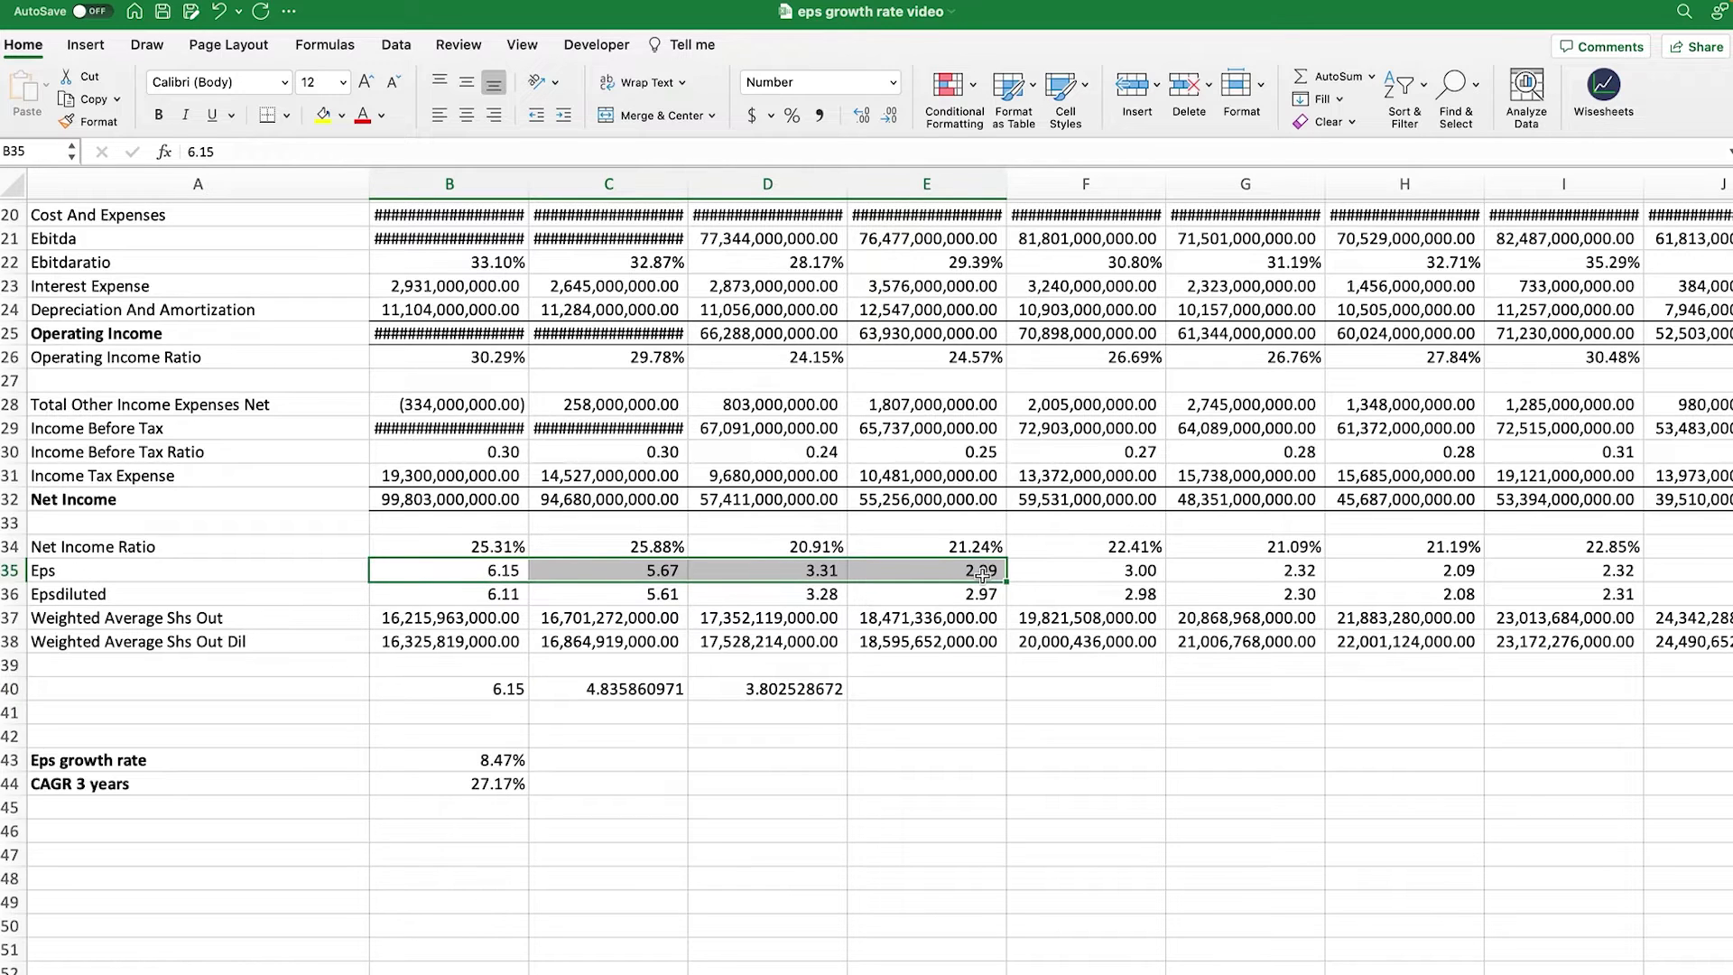
left_click(490, 761)
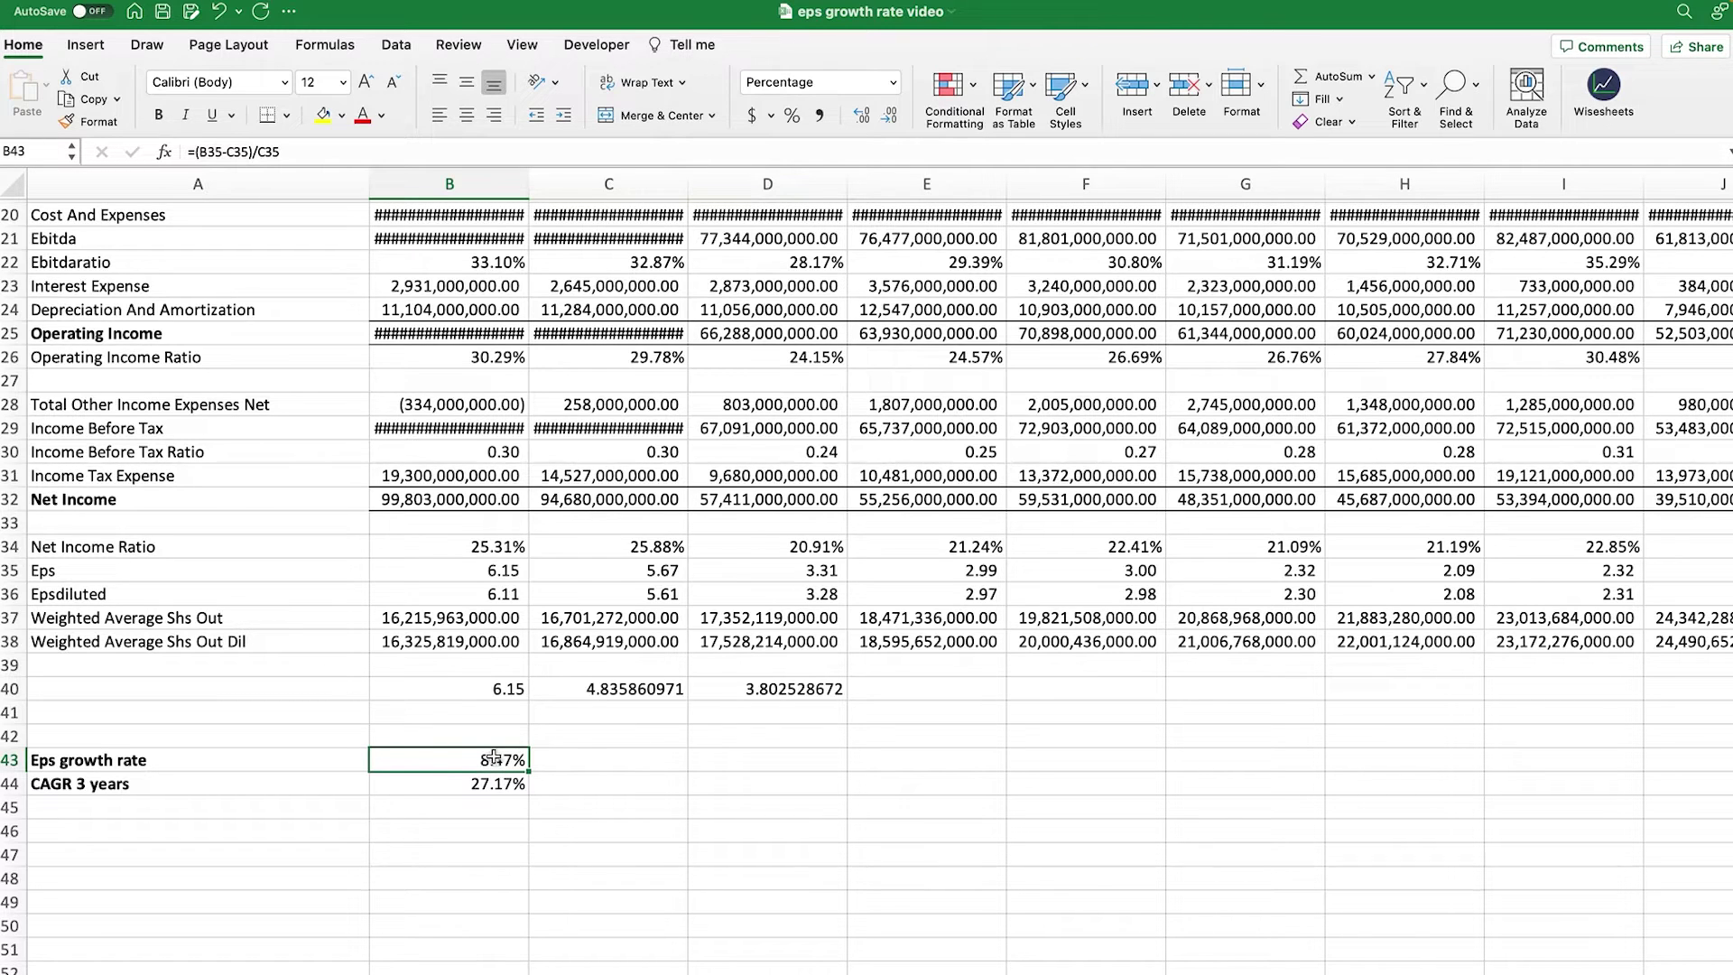
left_click(238, 152)
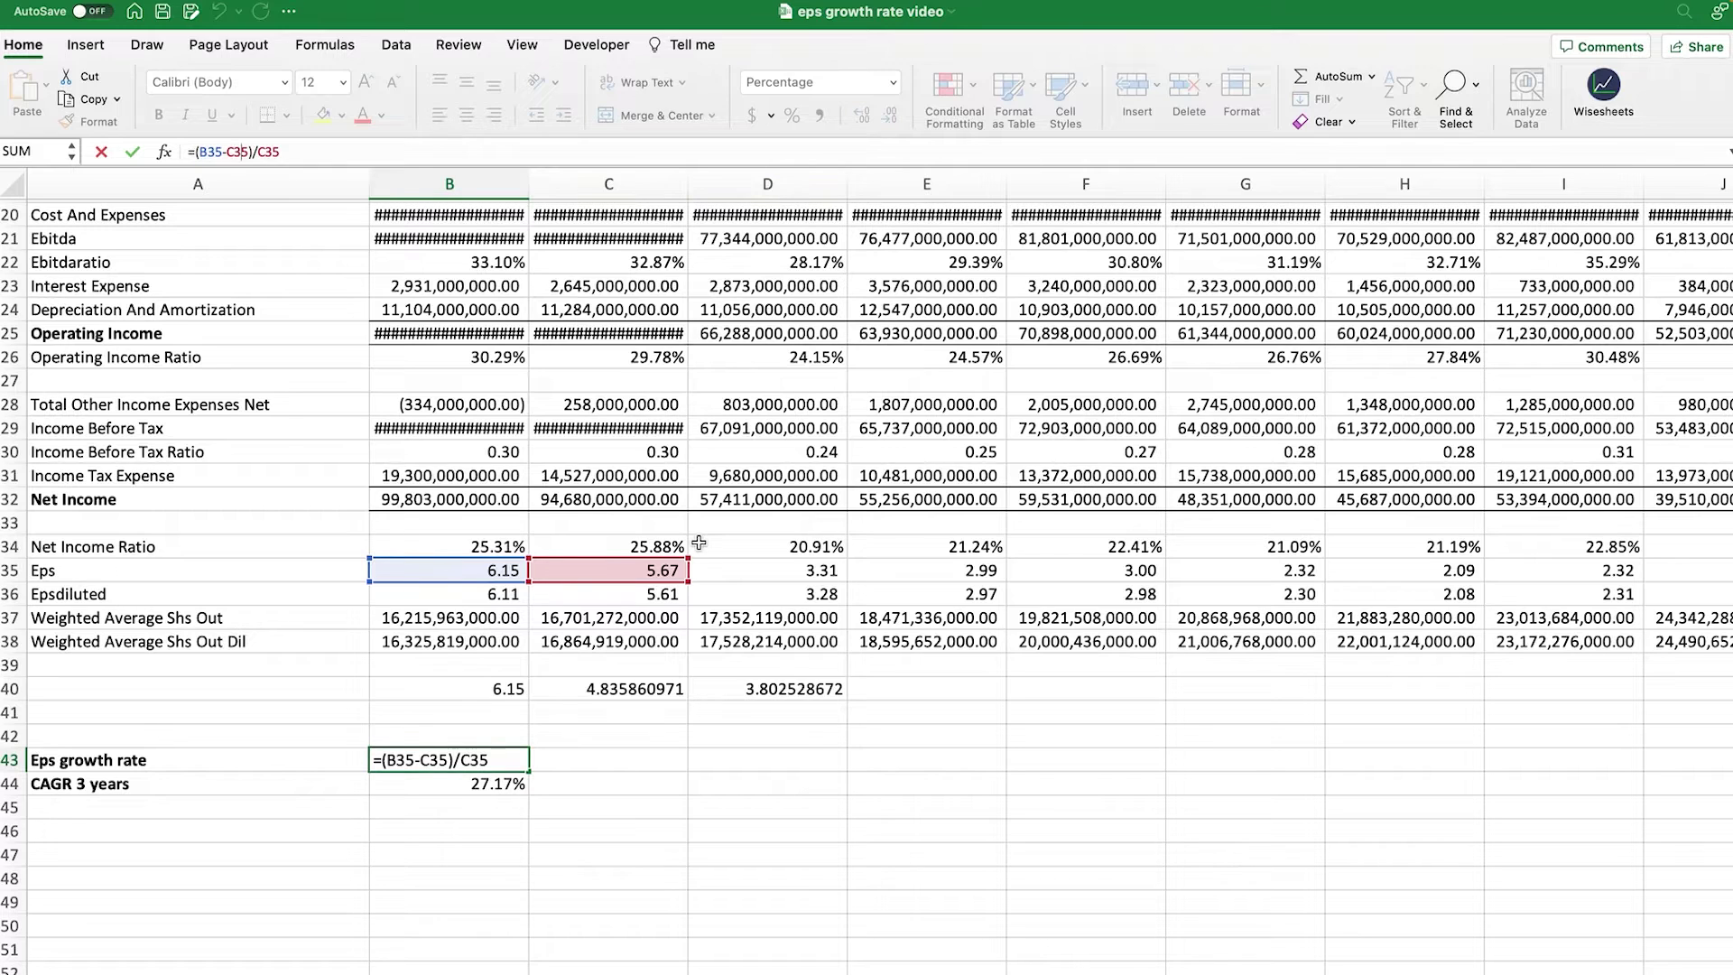
key("Return")
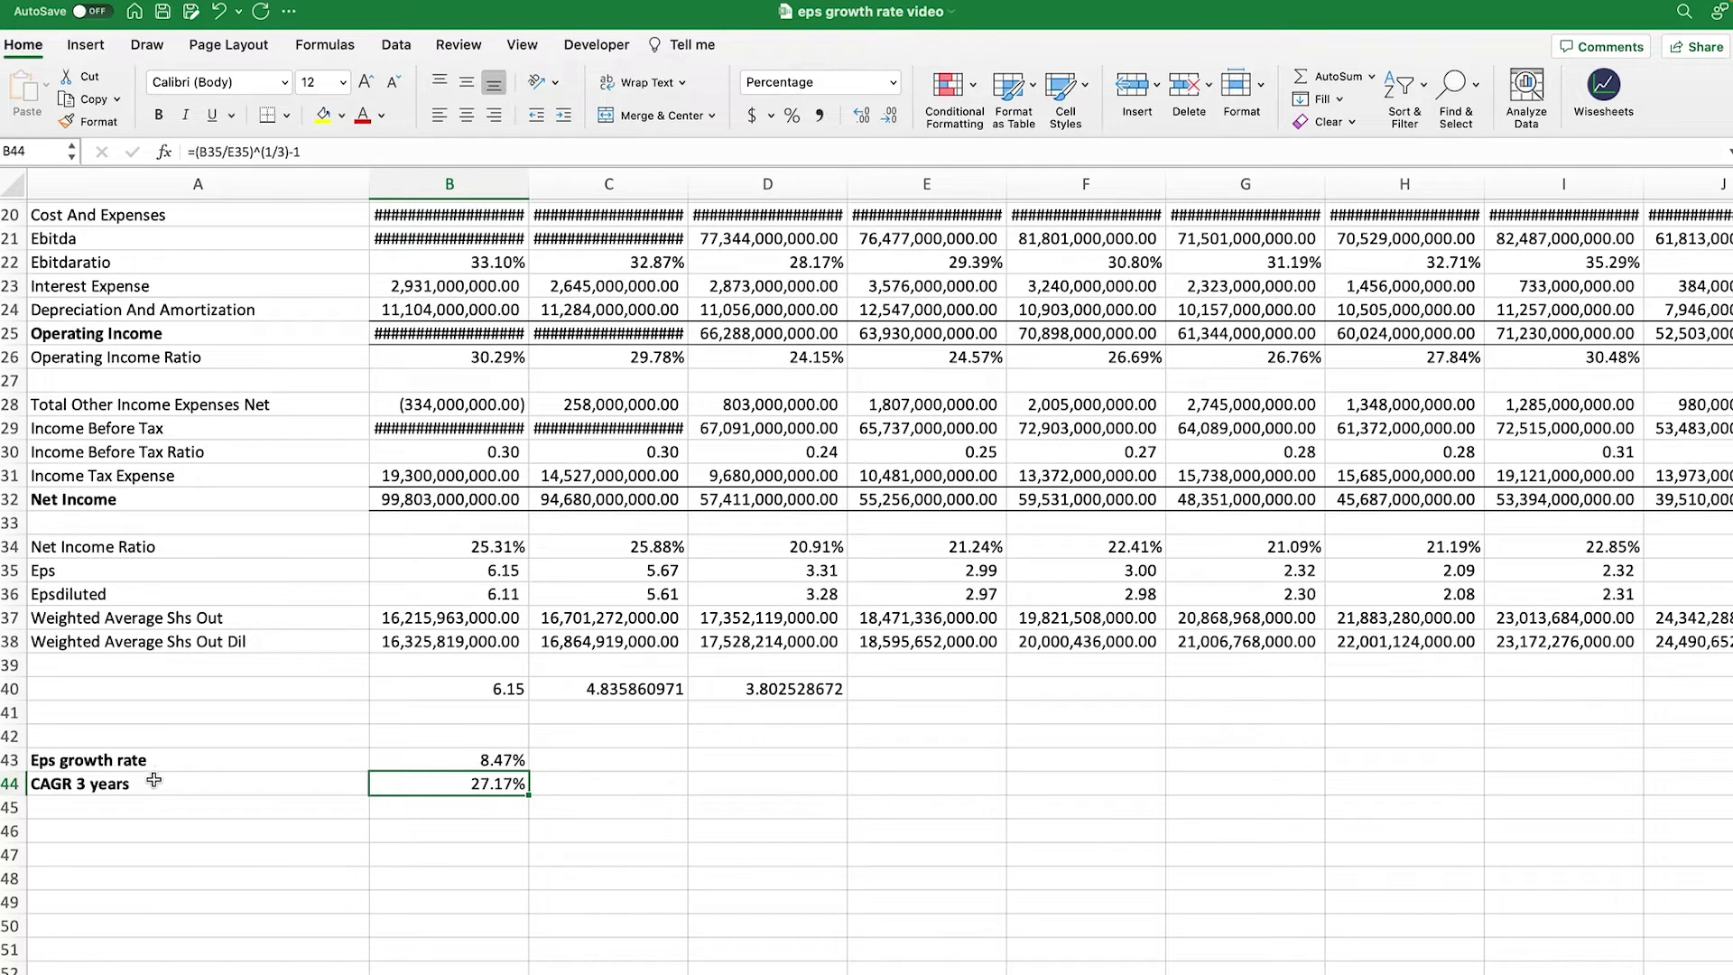
left_click(463, 759)
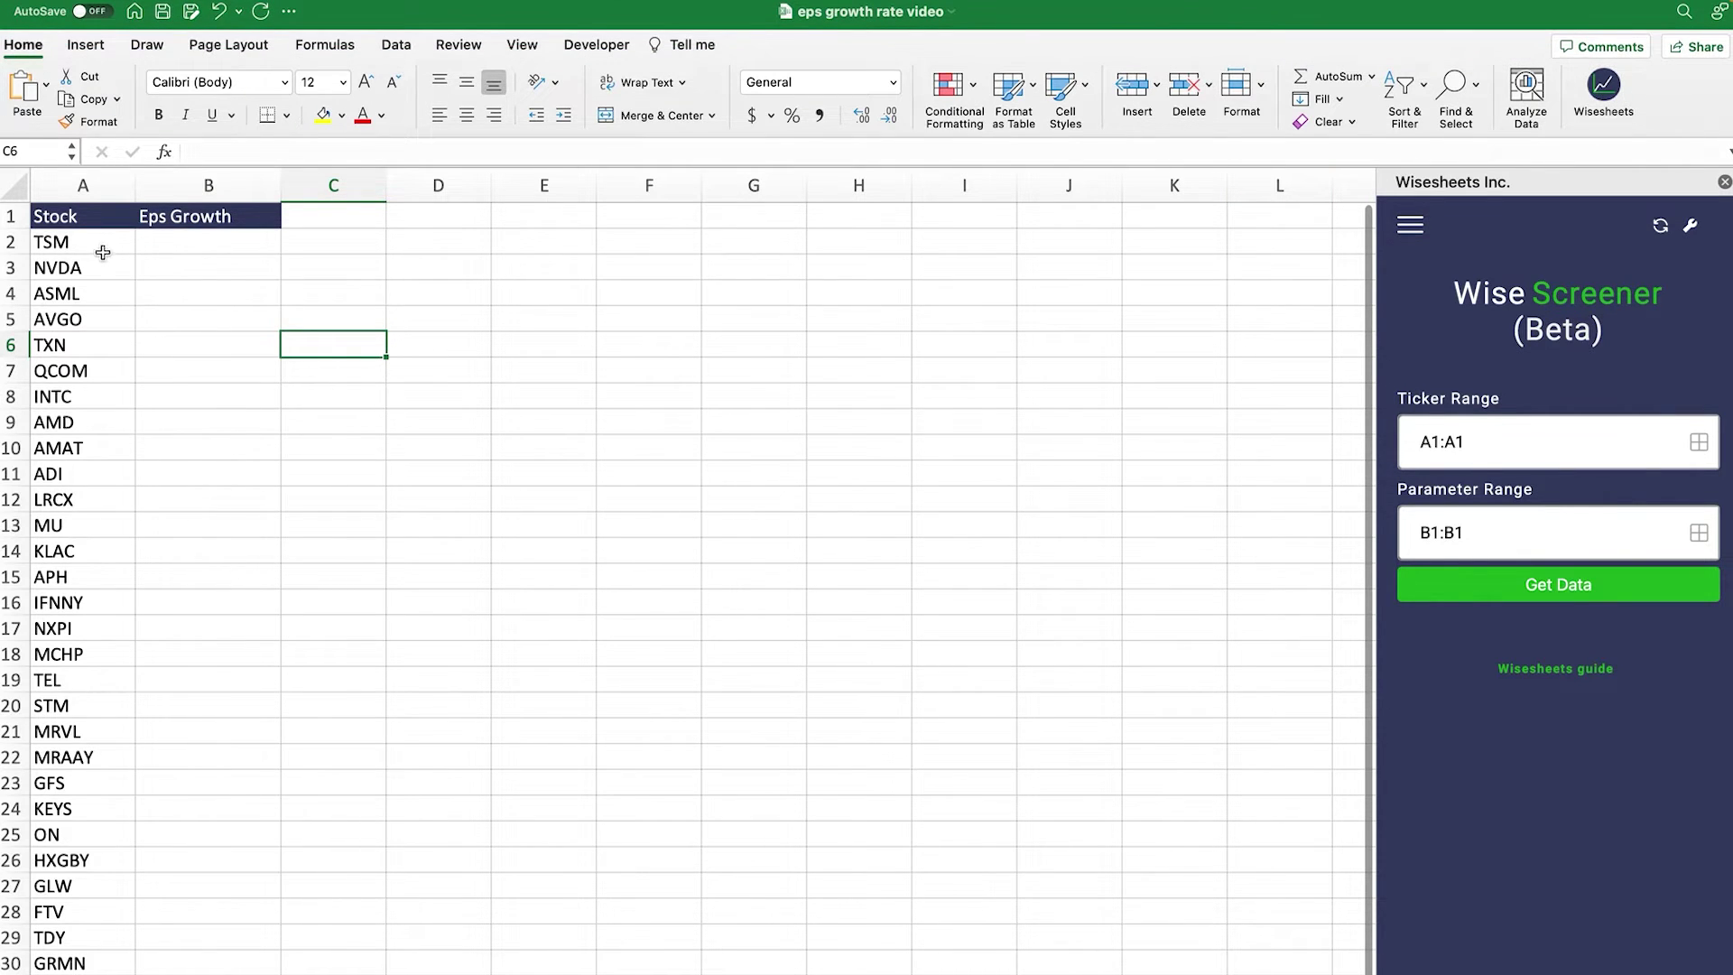
- Enter =WISE(A2,B1,2022) in B2 to fetch TSM's 2022 EPS growth
scroll(101, 257, "down", 4)
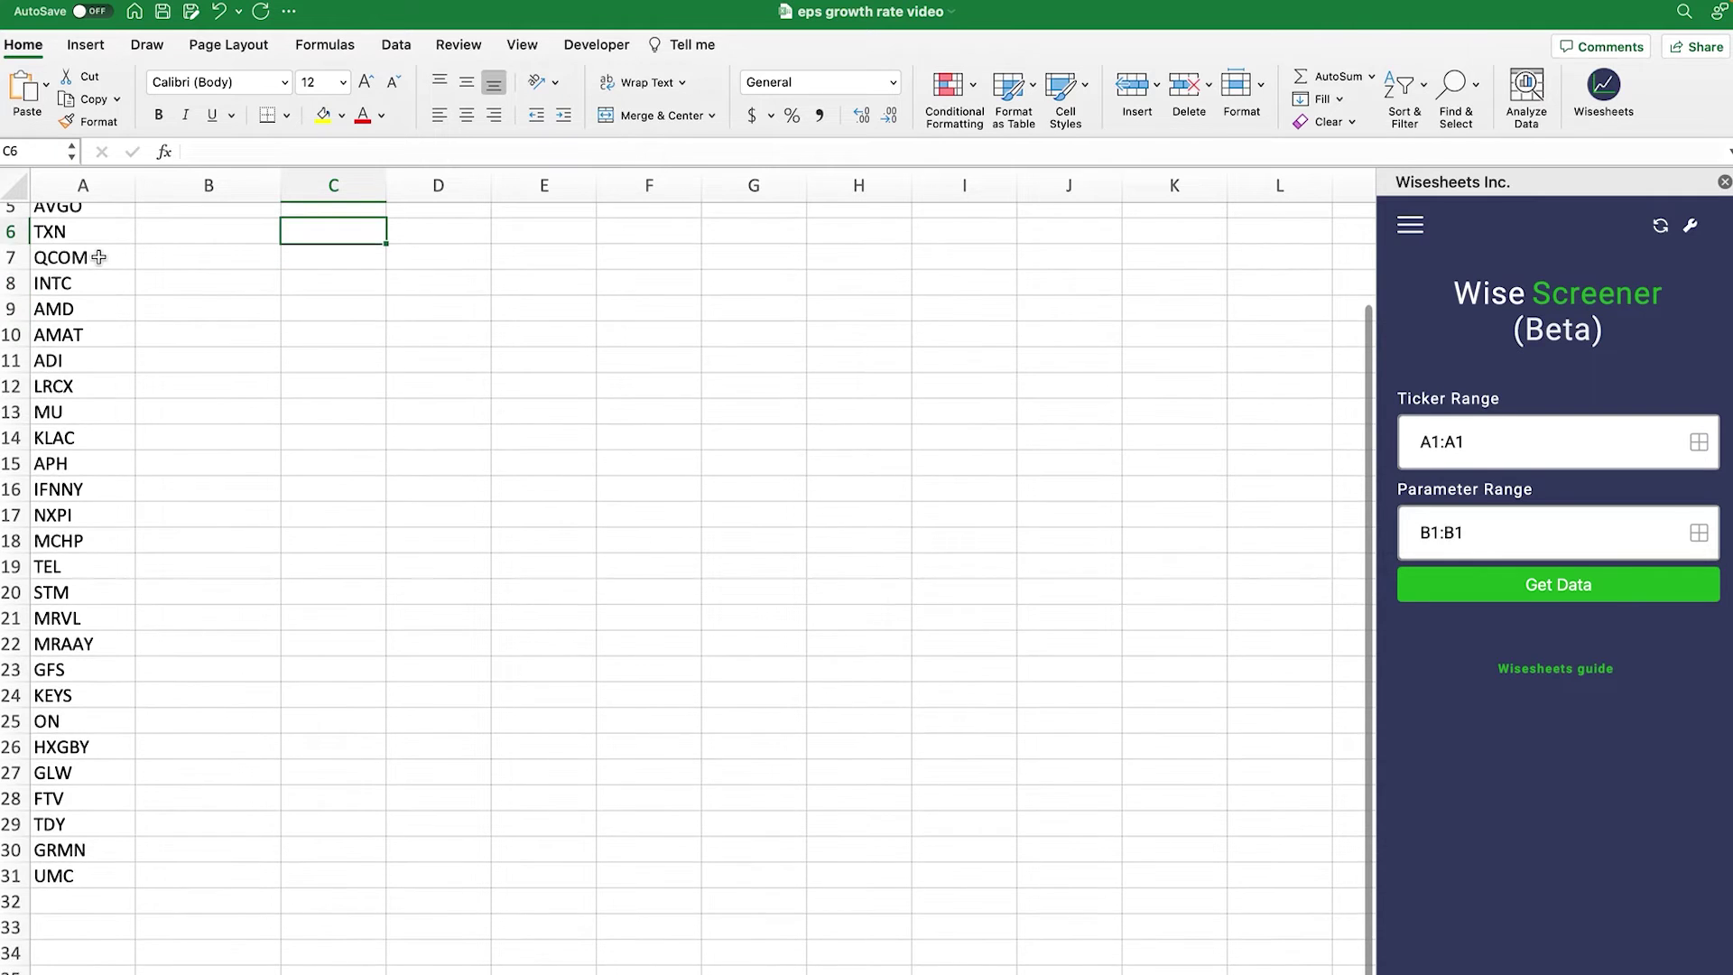
scroll(98, 257, "up", 4)
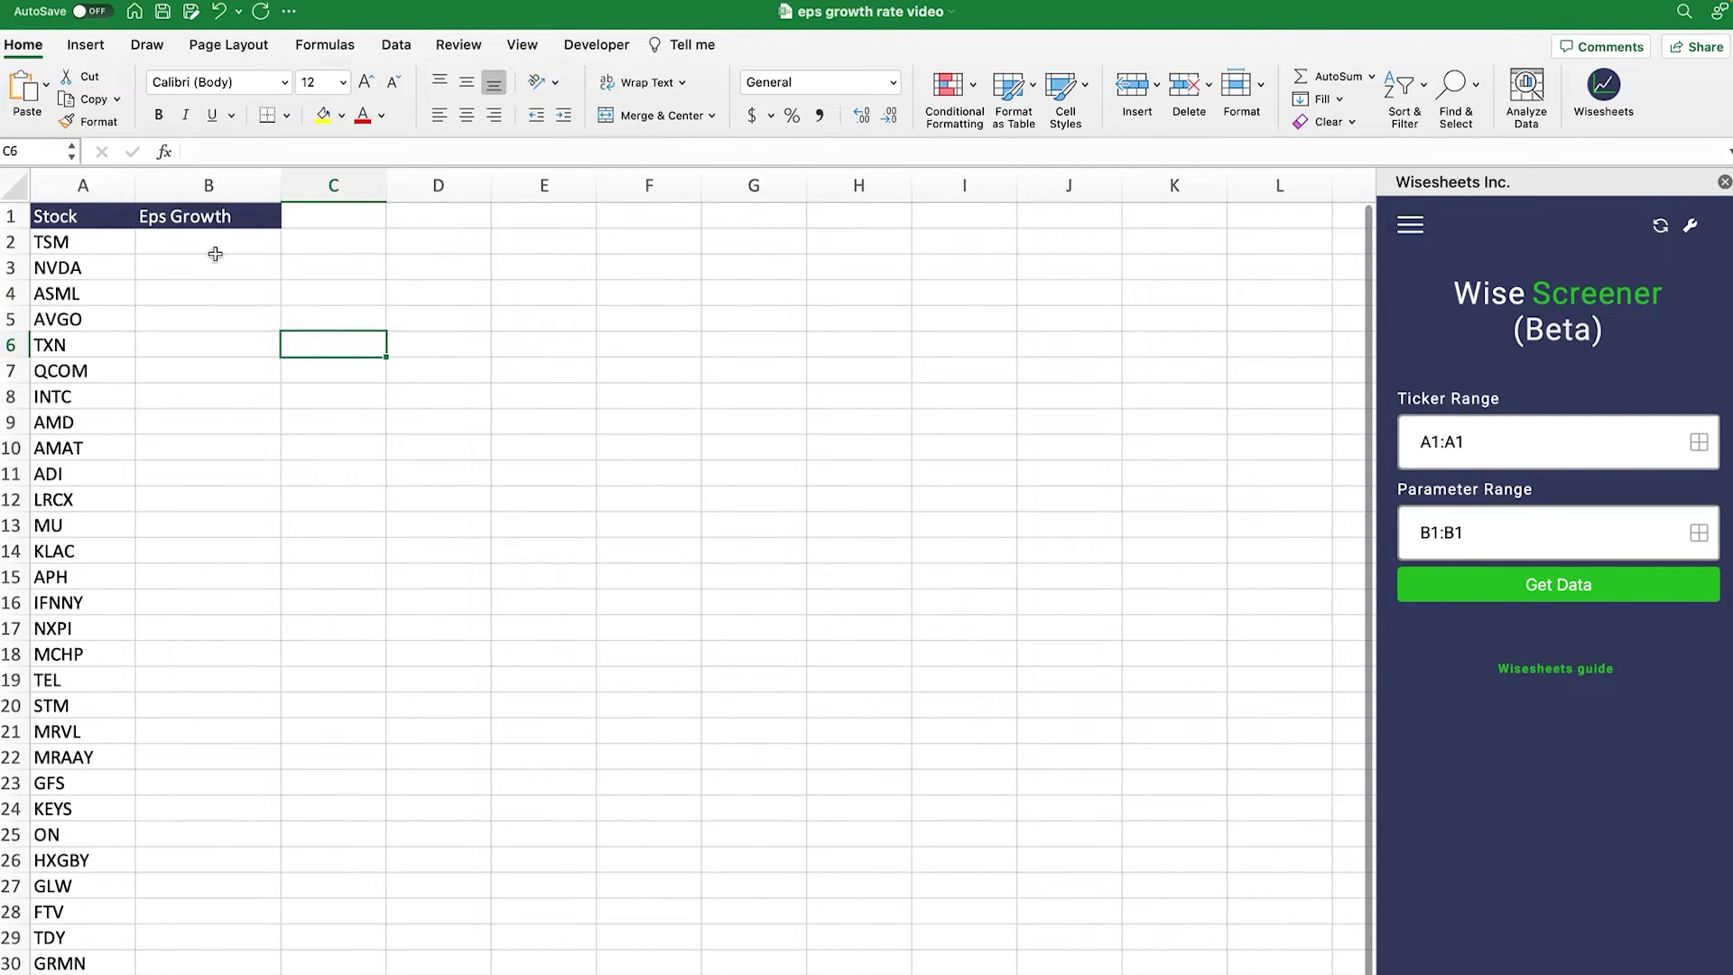
left_click(215, 254)
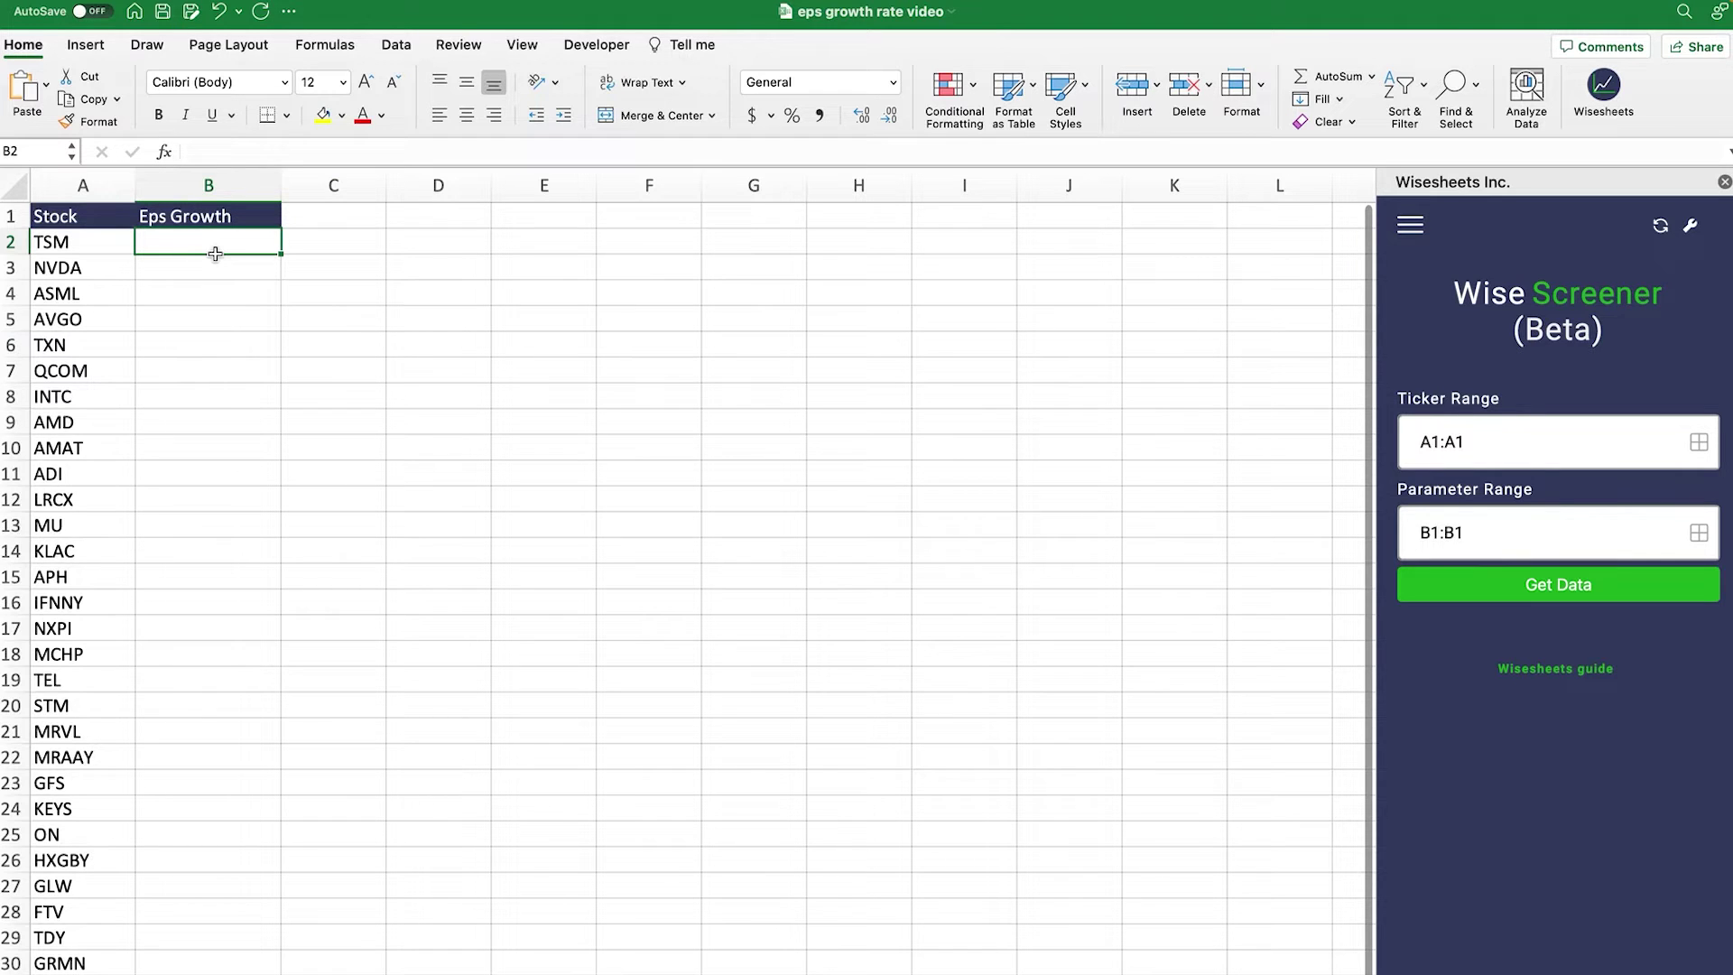
type("=wise")
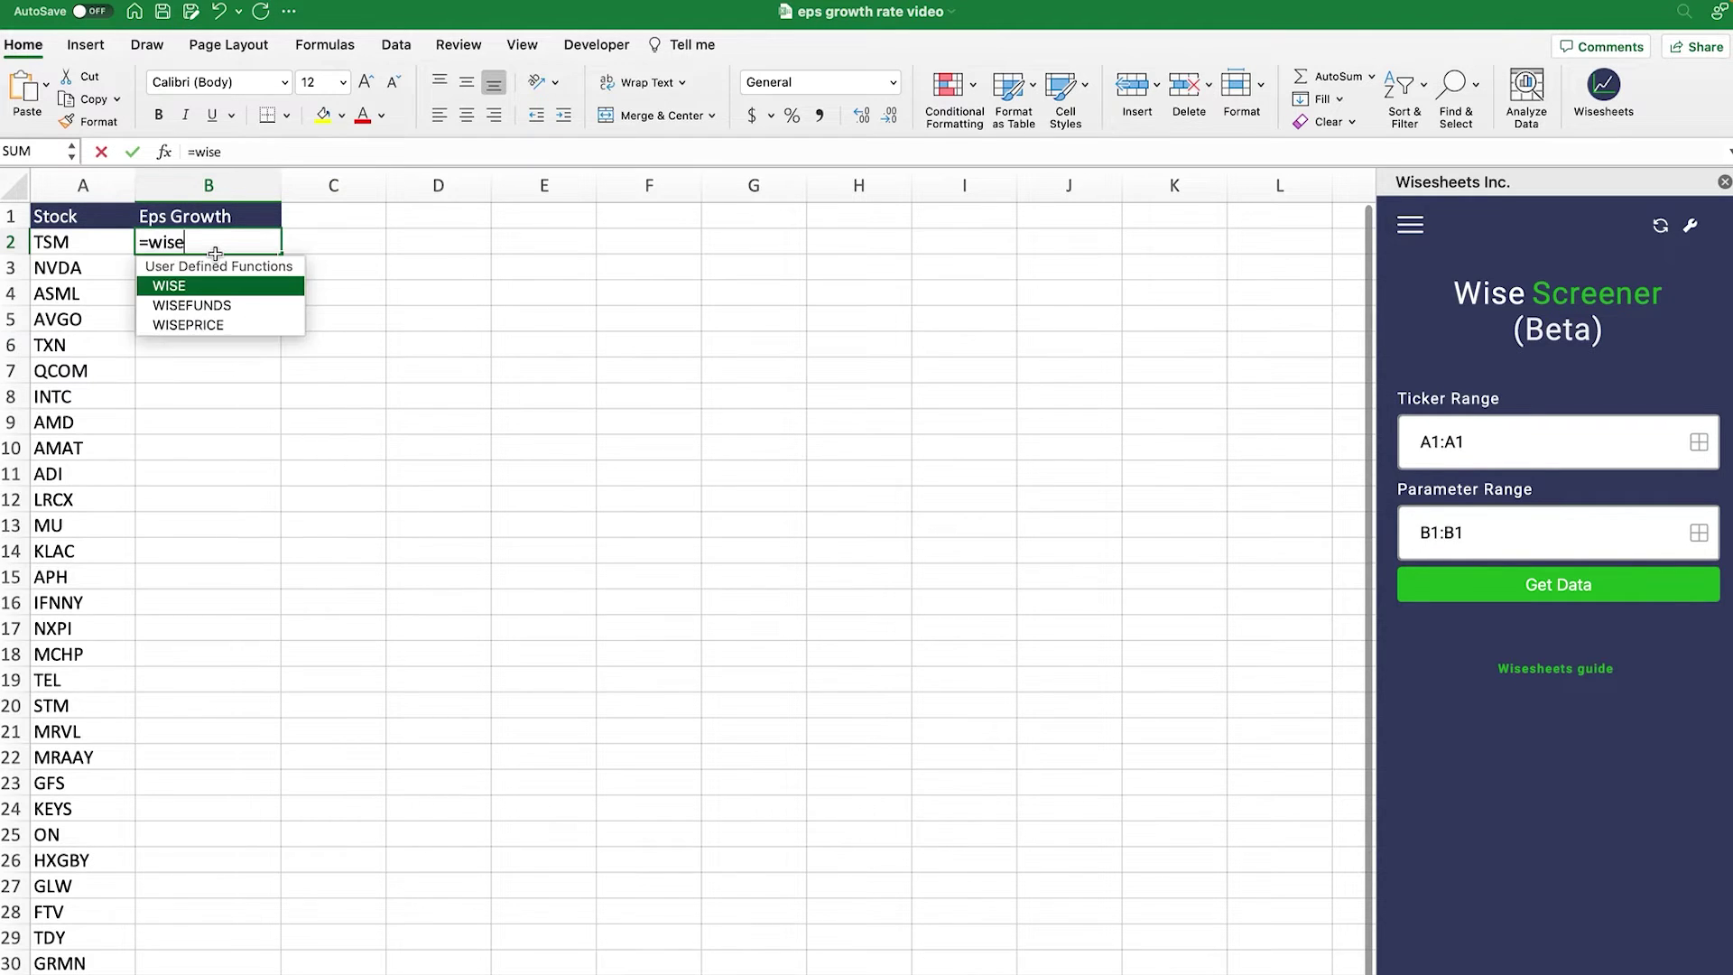
key("Tab")
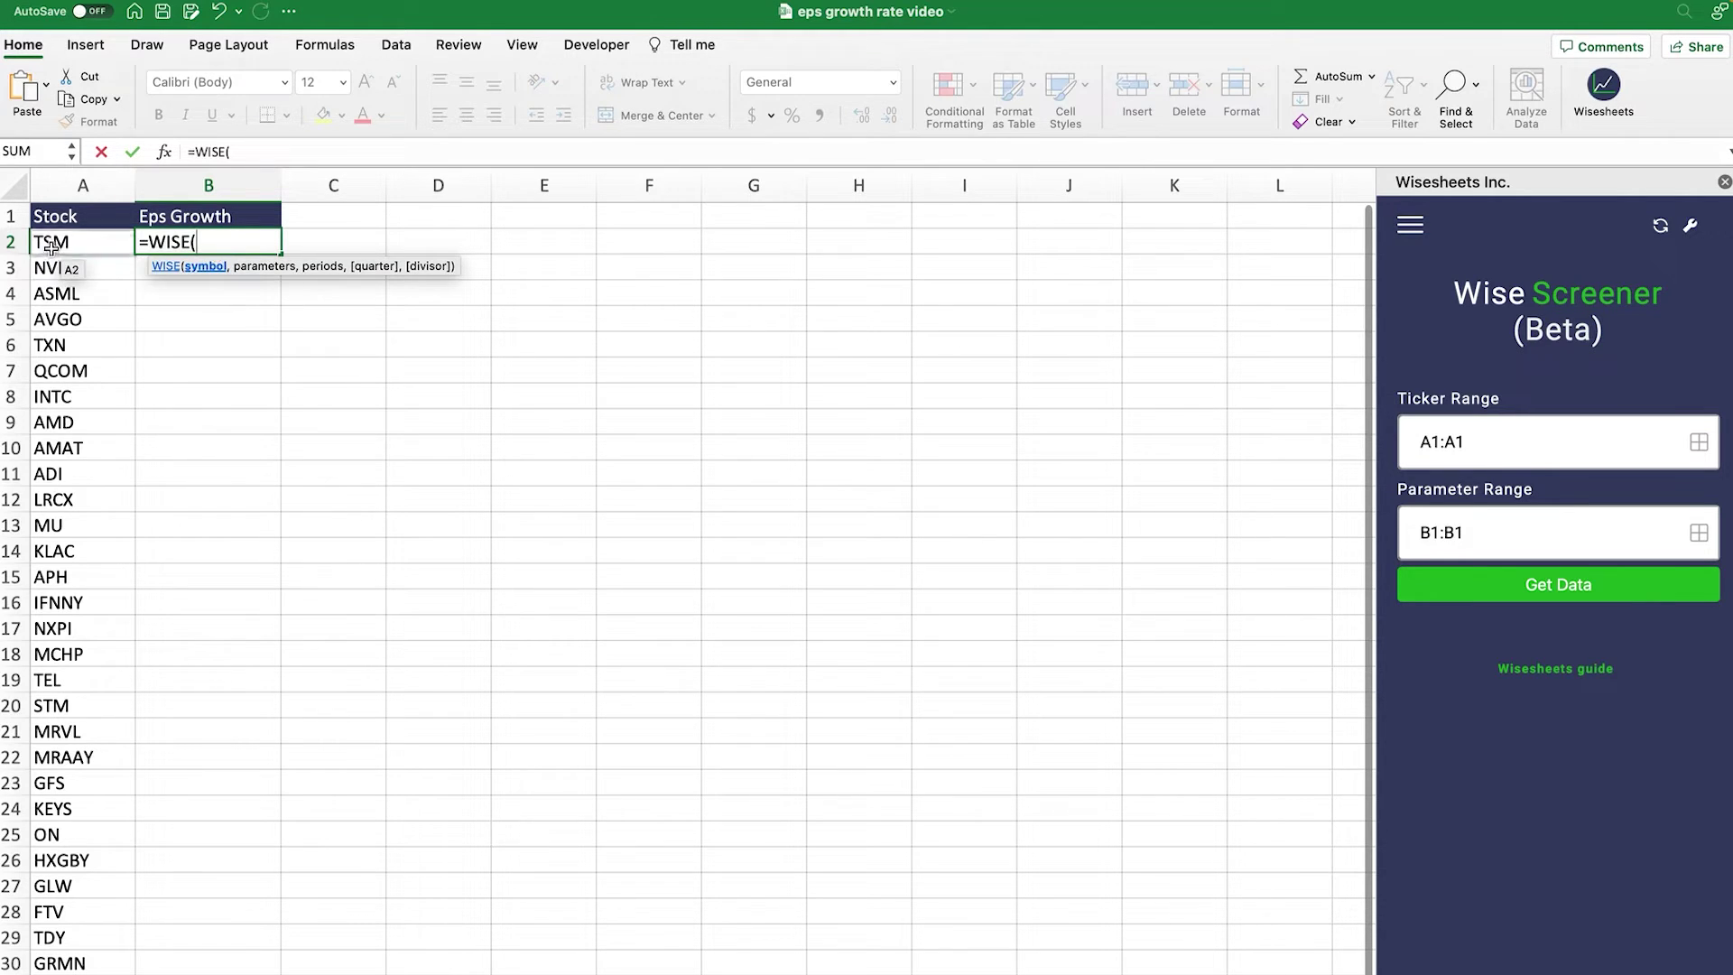
left_click(50, 244)
type(",")
left_click(192, 218)
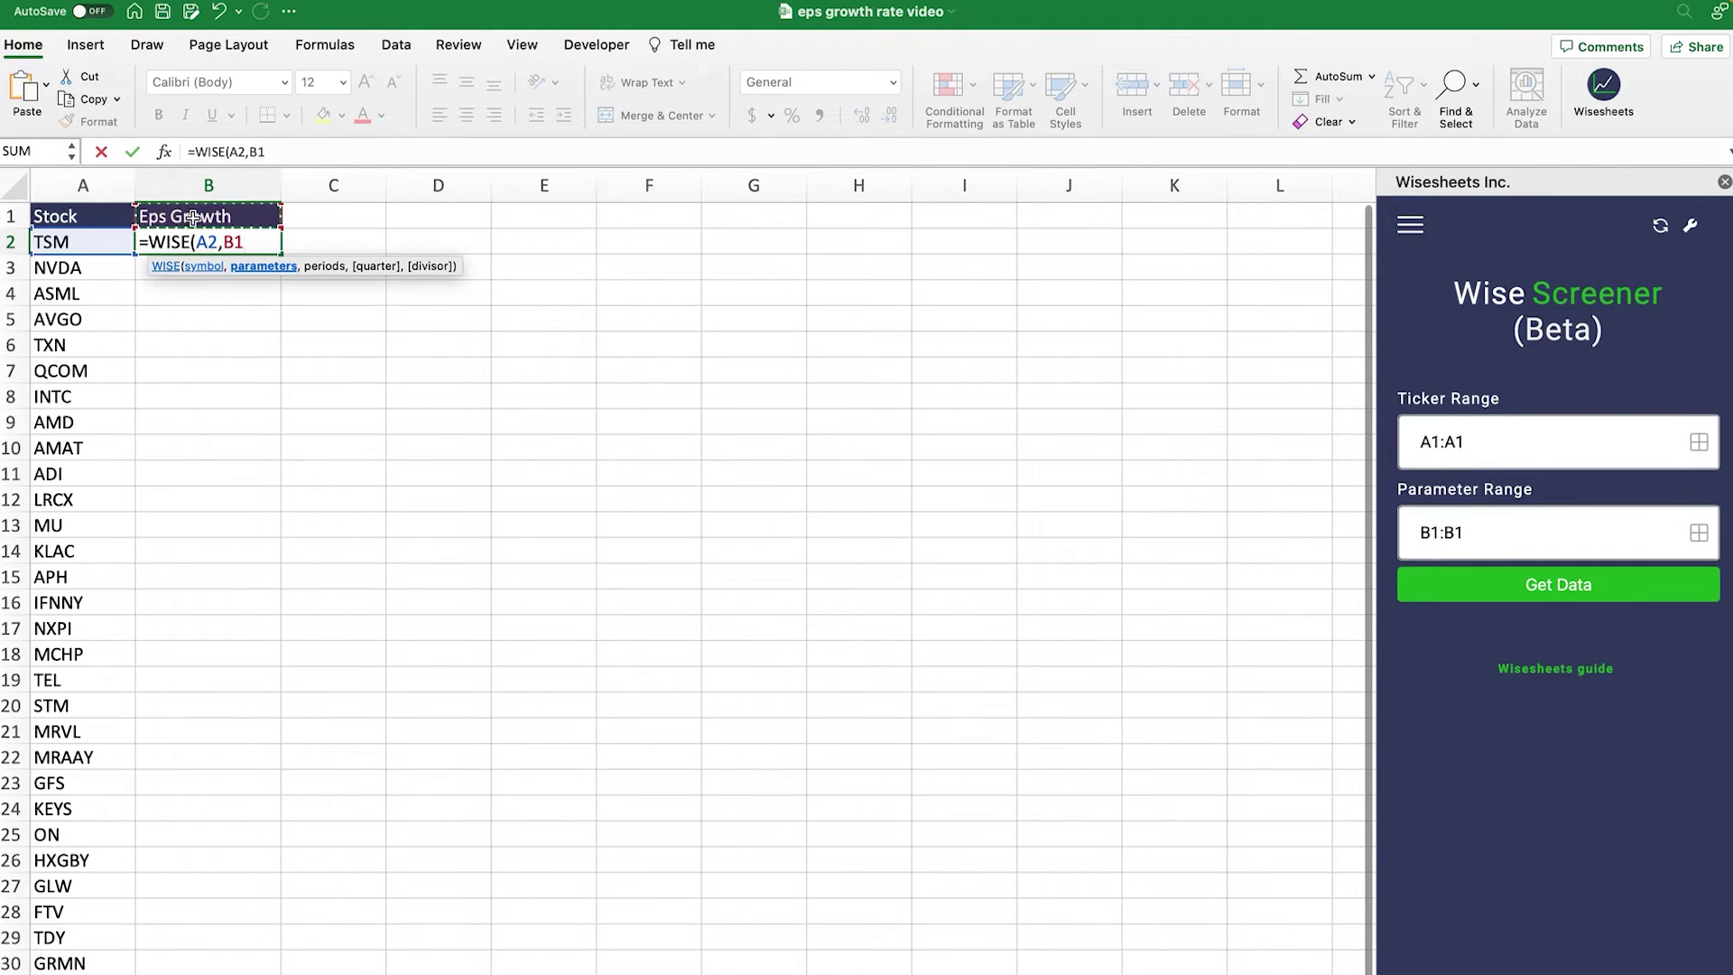
type(",")
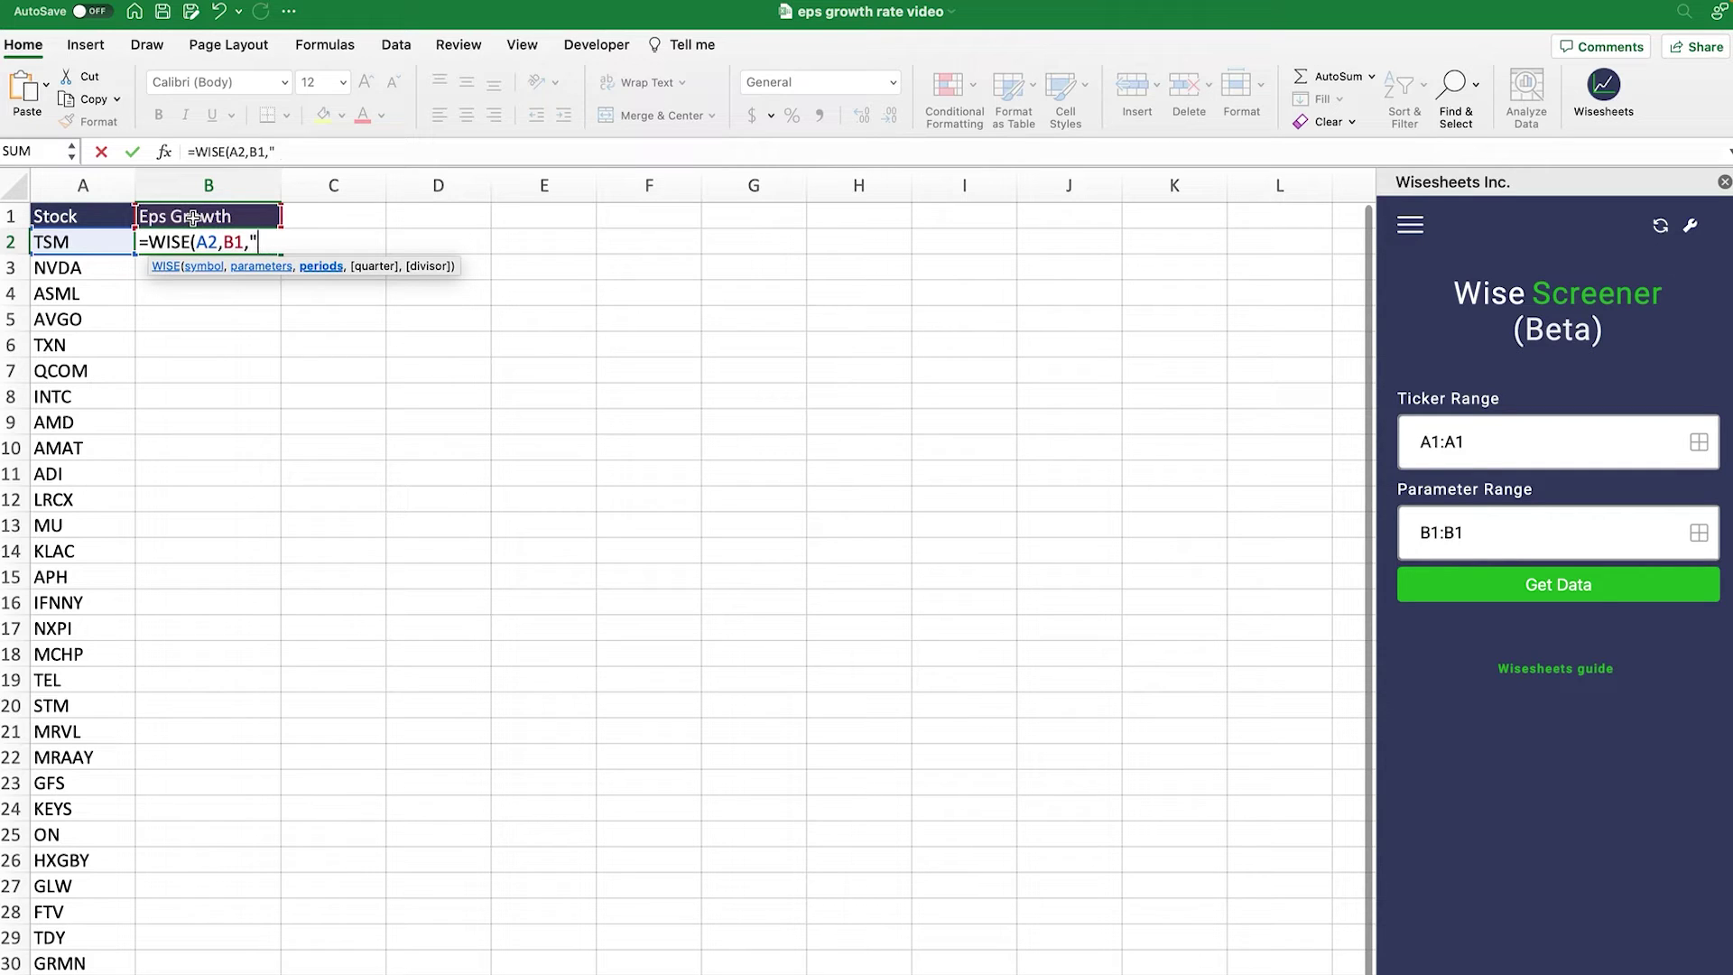
type("2022")
key("Return")
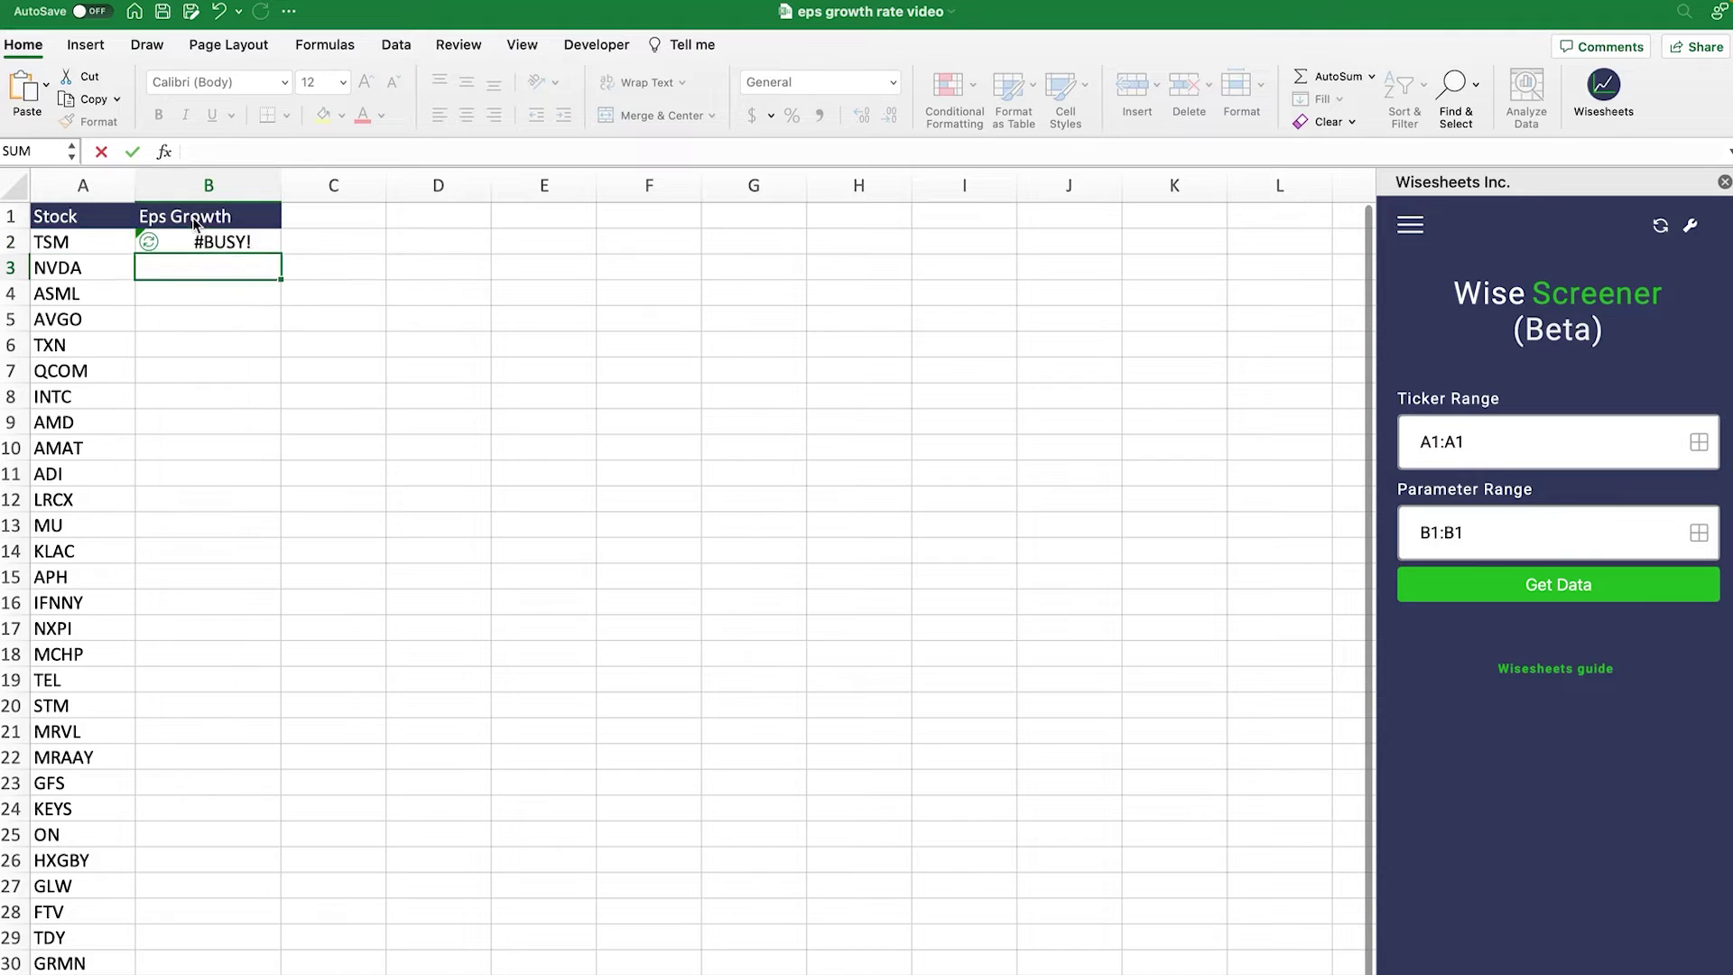
- Format B2 as a two-decimal percentage, showing 71.64%
left_click(226, 251)
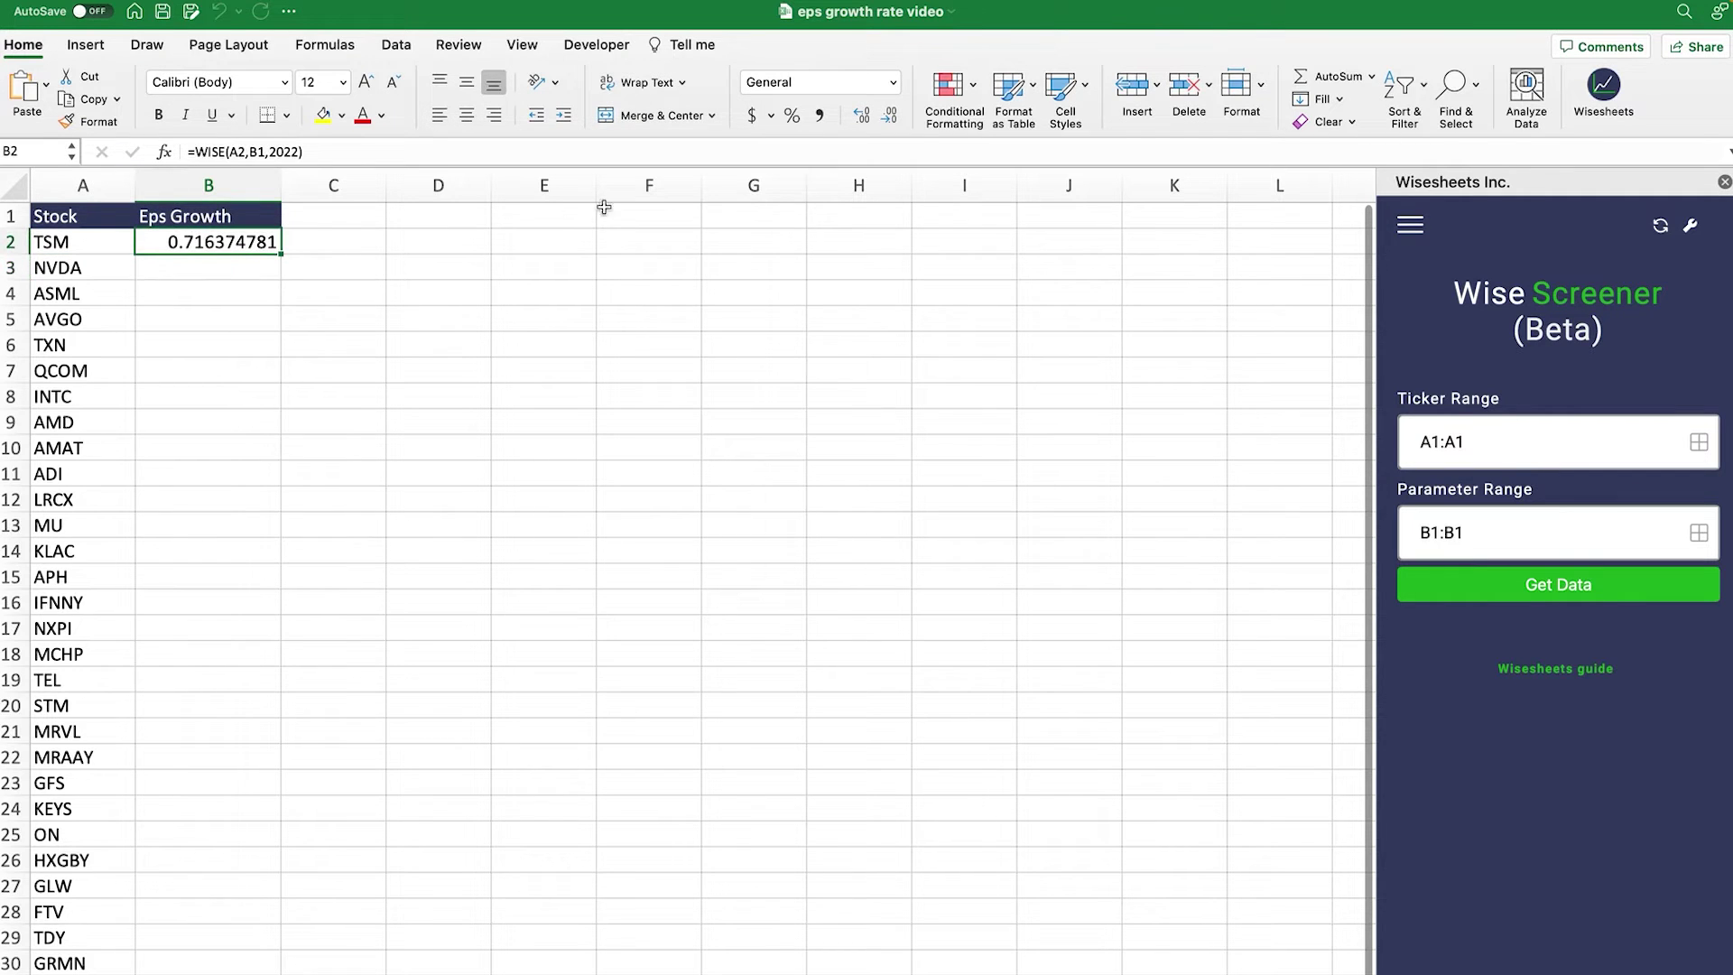
left_click(792, 117)
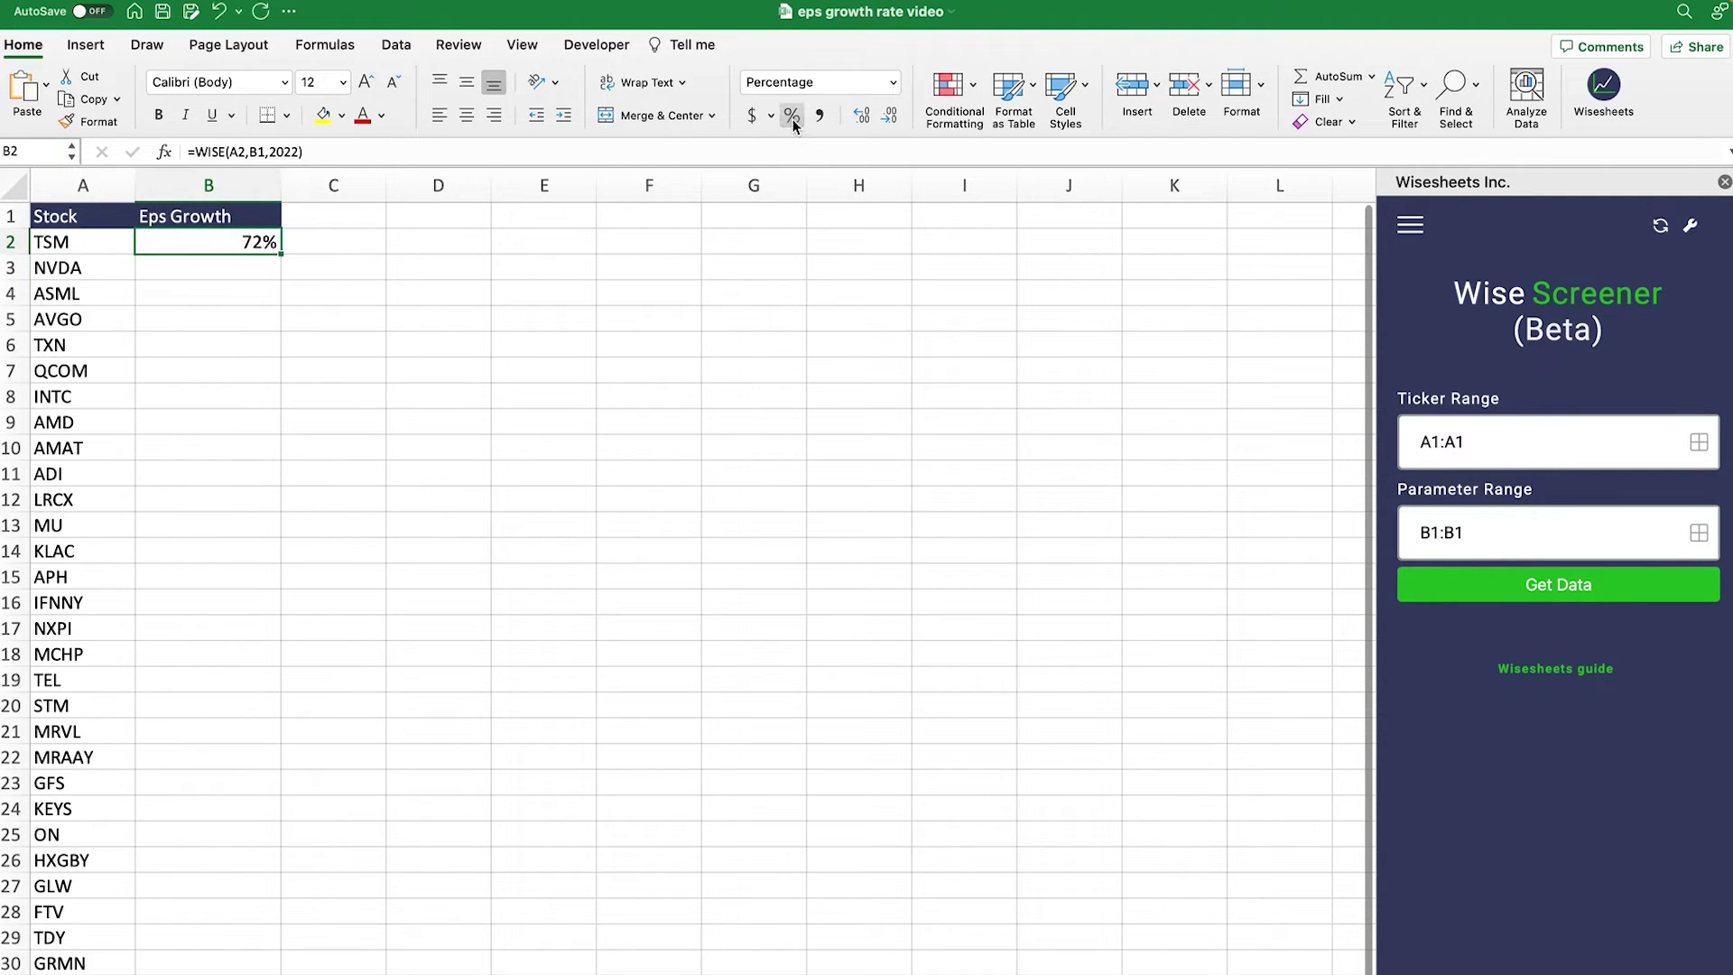
left_click(855, 117)
left_click(856, 118)
- Test the formula by changing A2 to AAPL, then restore TSM
left_click(78, 244)
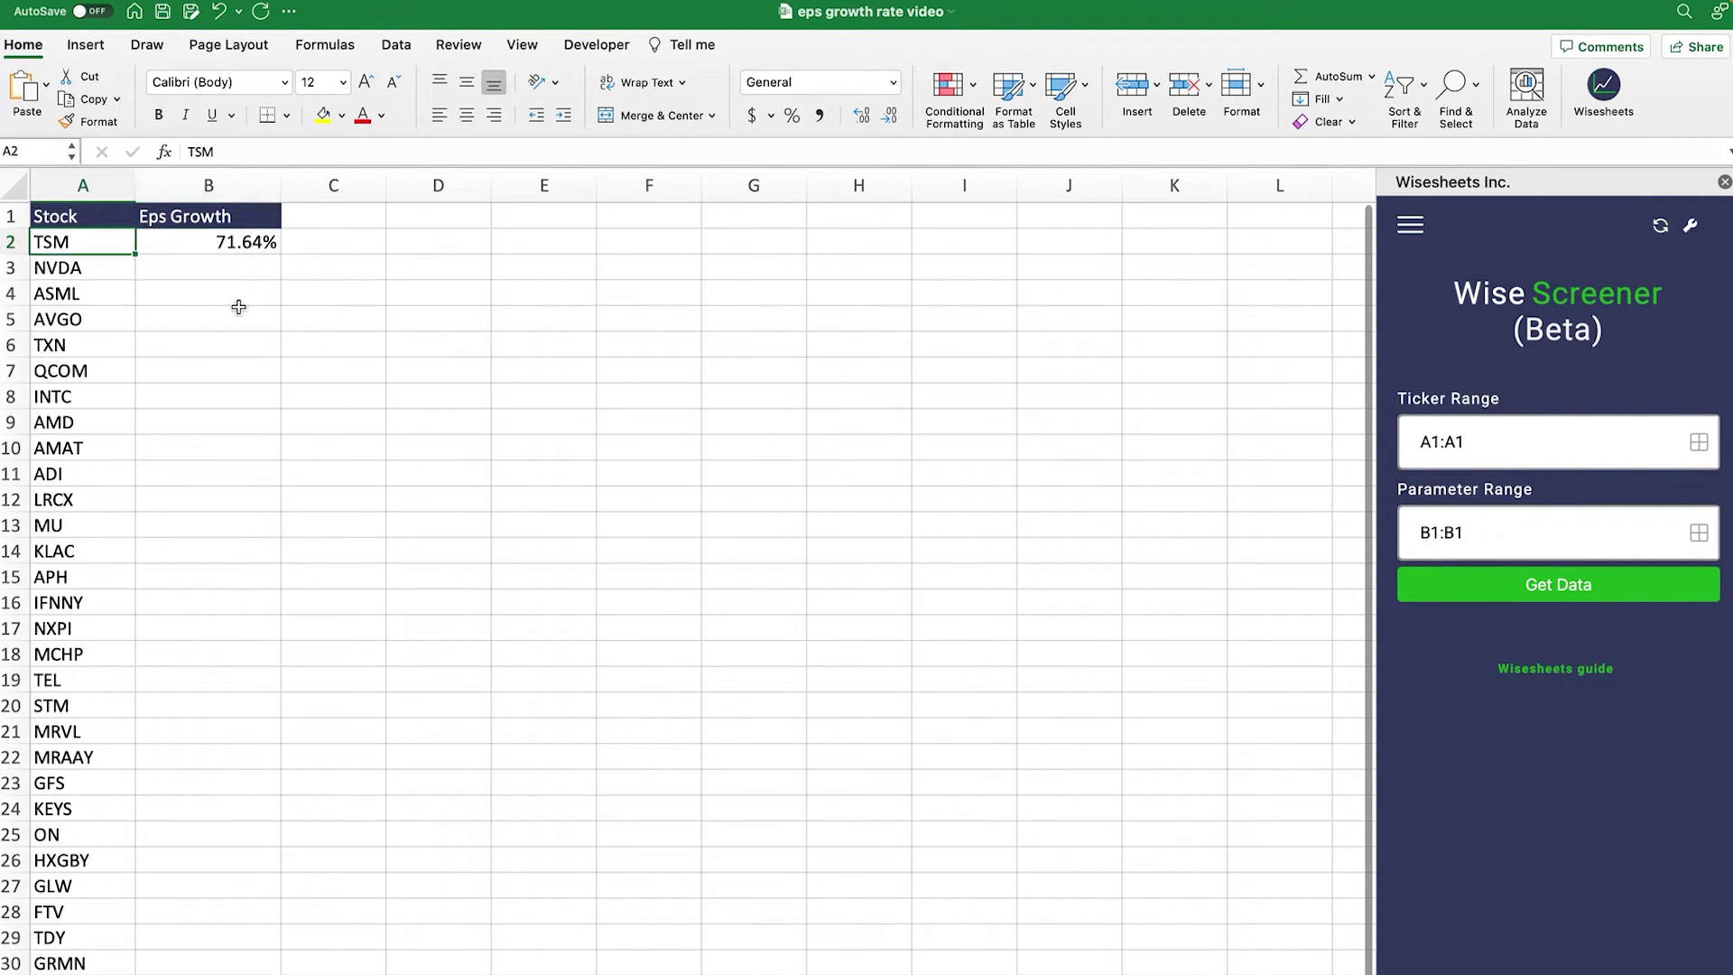
left_click(236, 217)
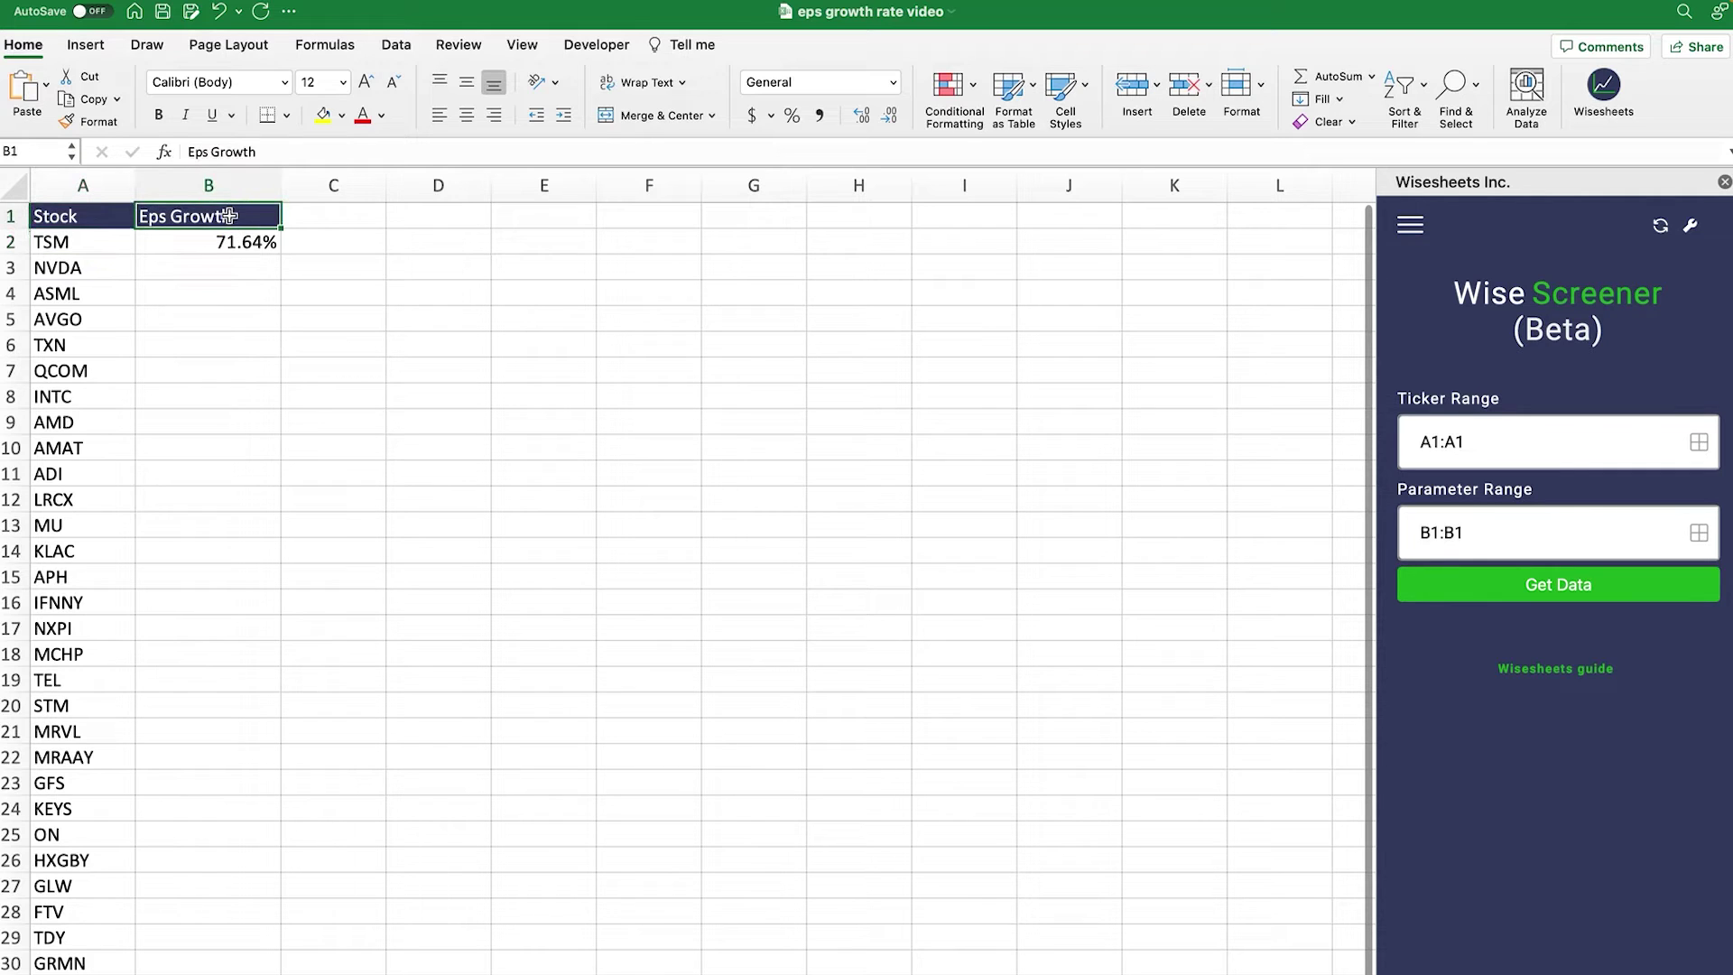
left_click(93, 244)
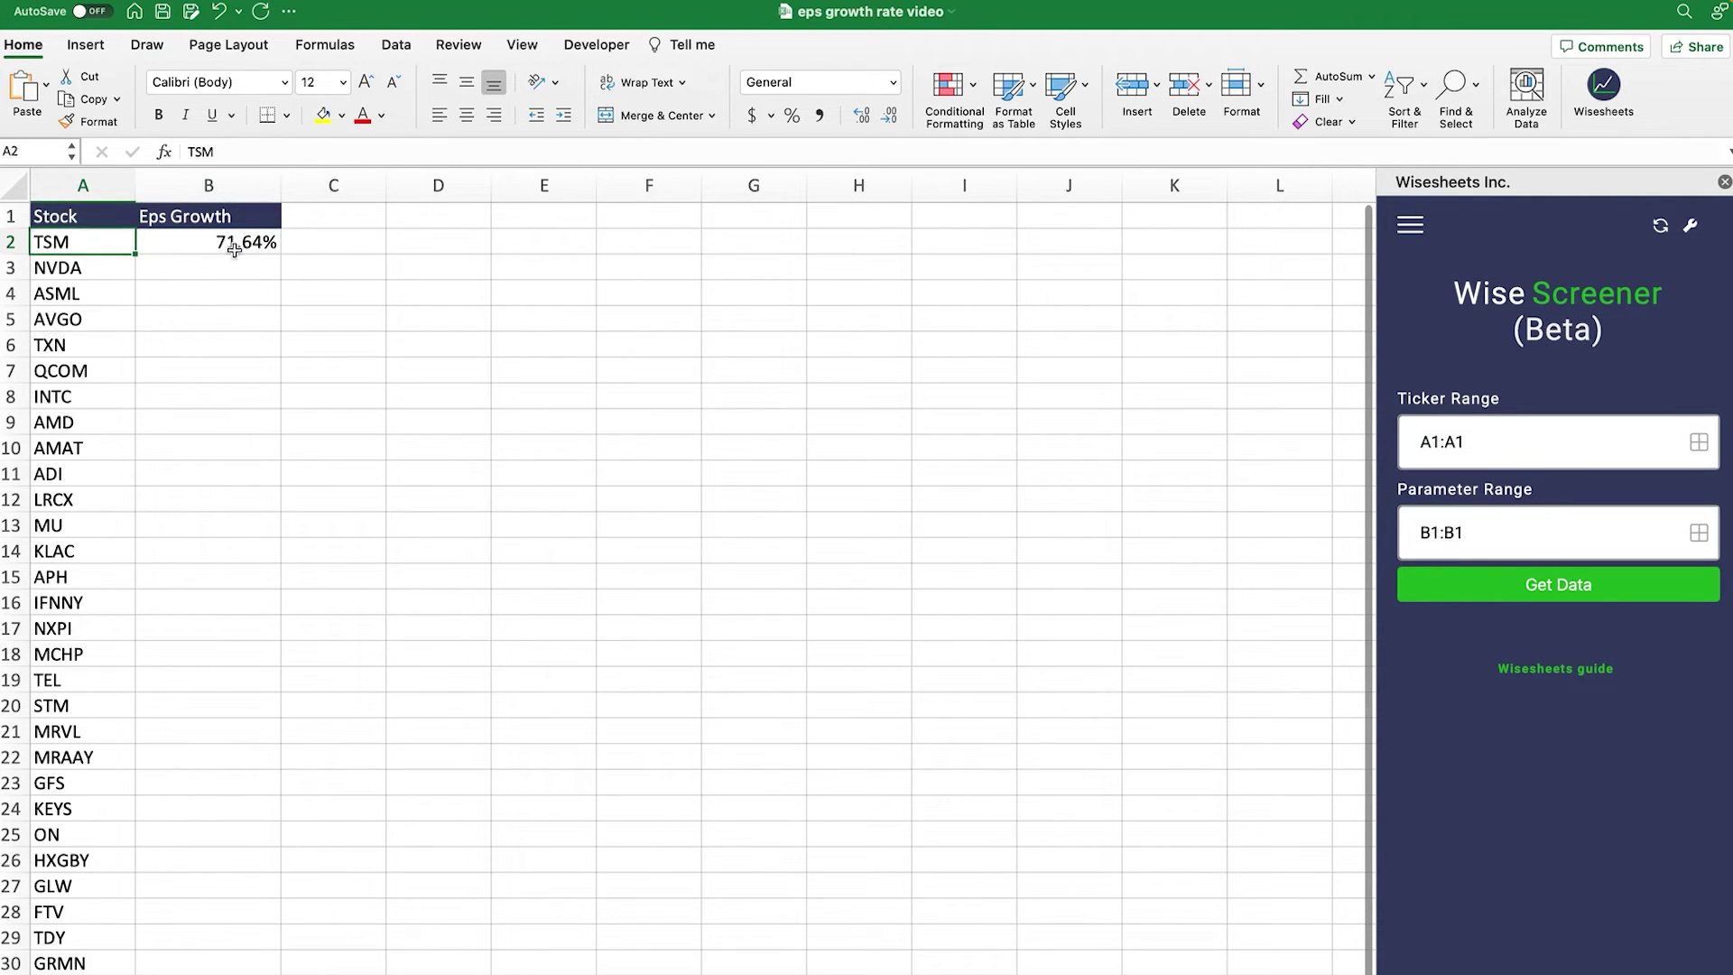
type("AAPL")
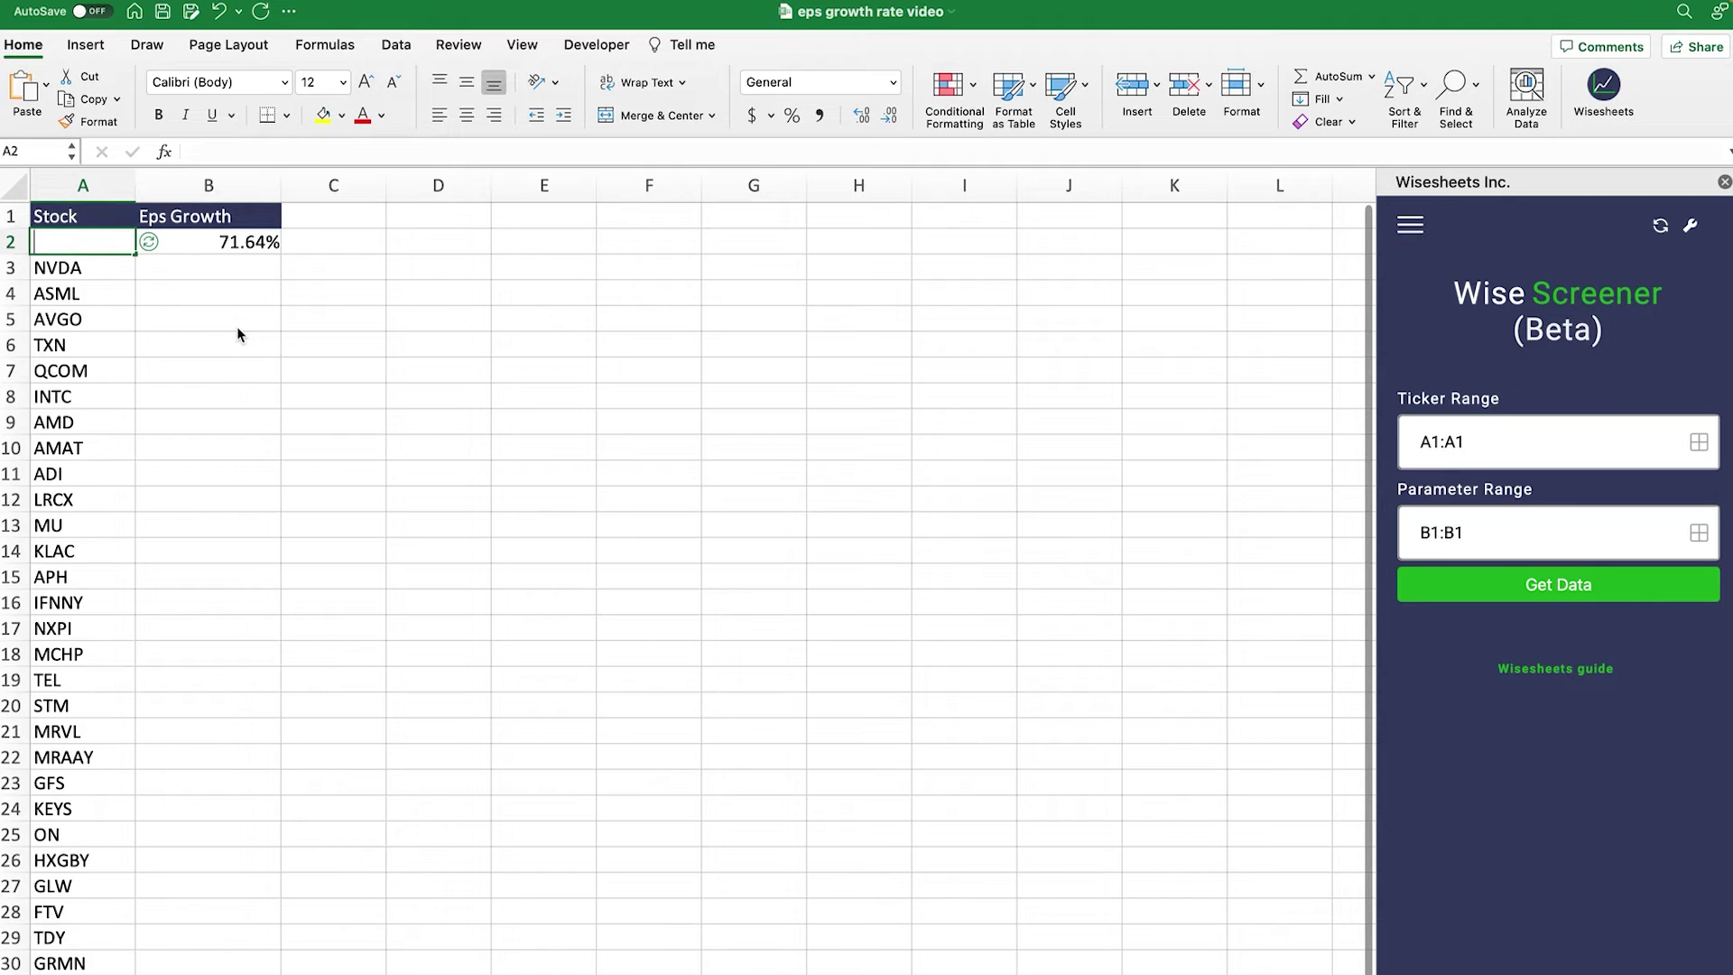
key("Return")
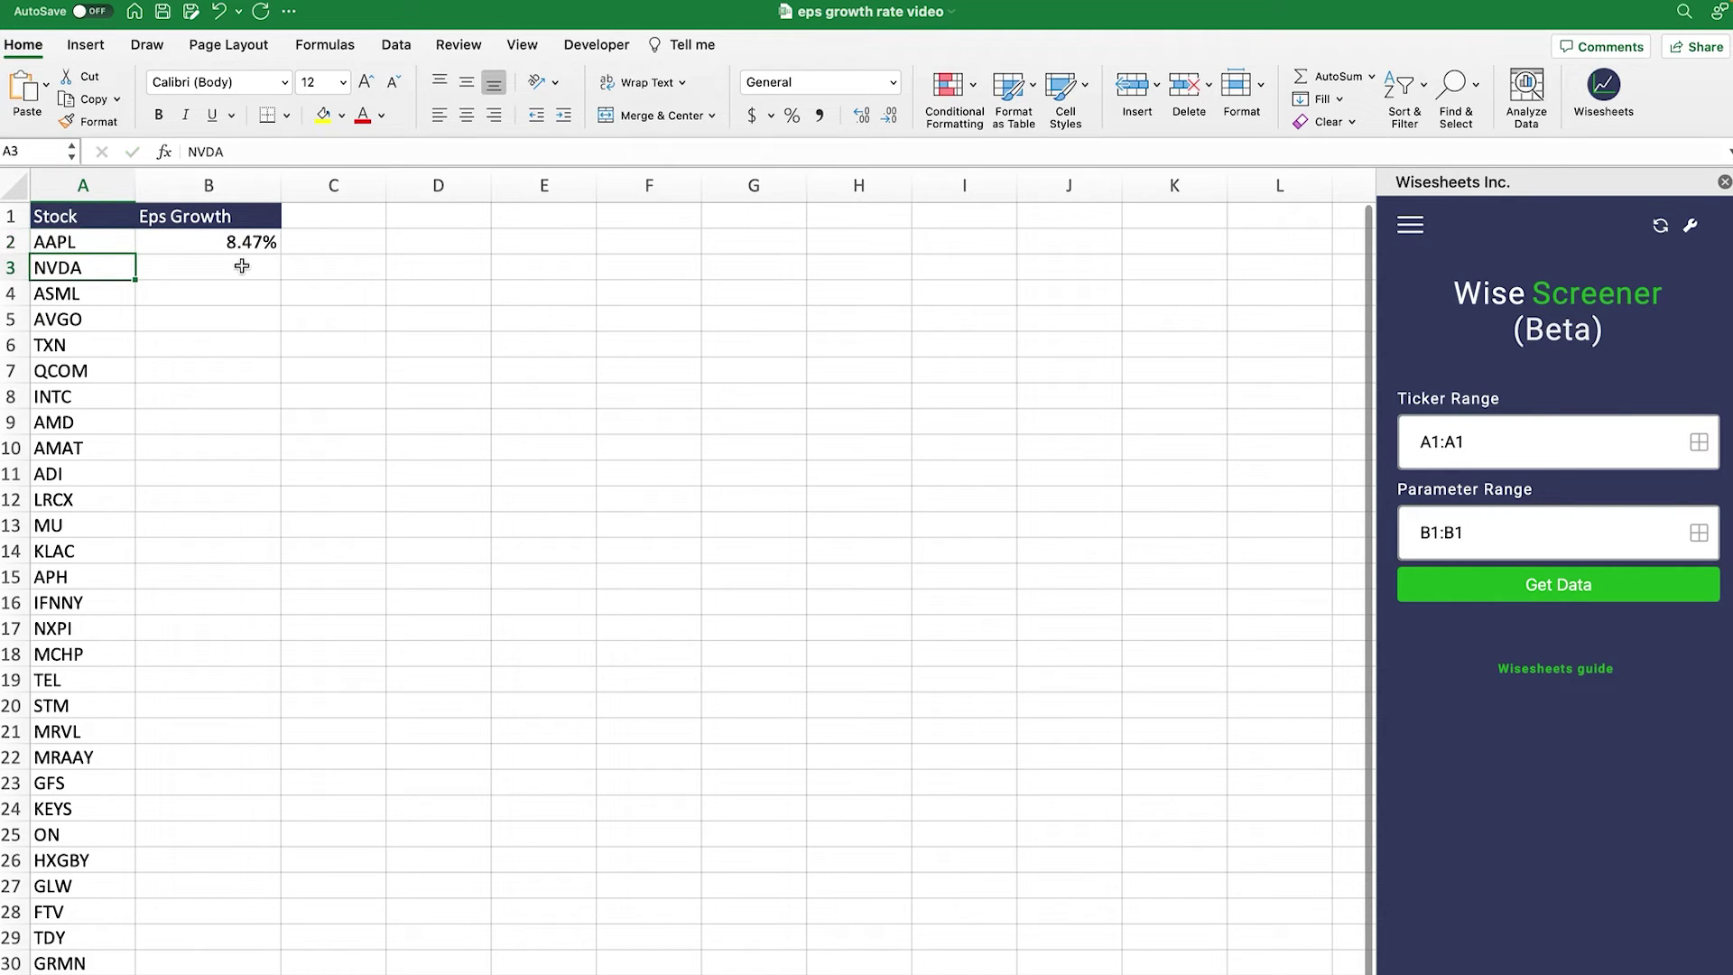
left_click(88, 241)
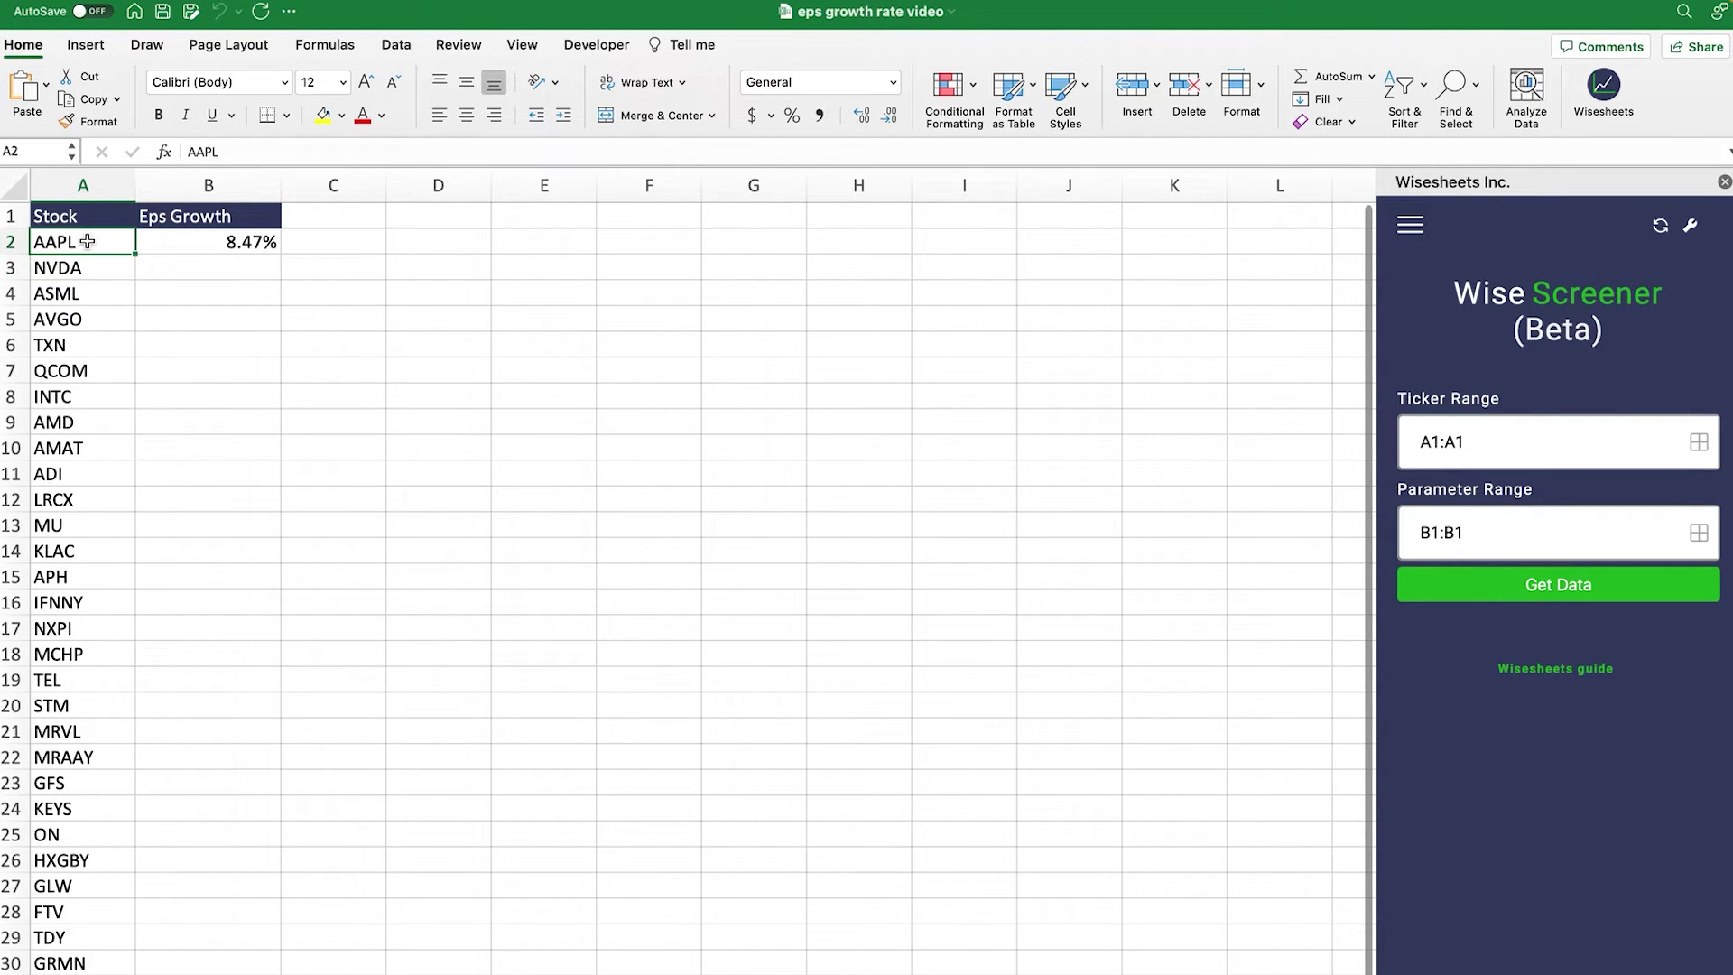
type("TSM")
key("Return")
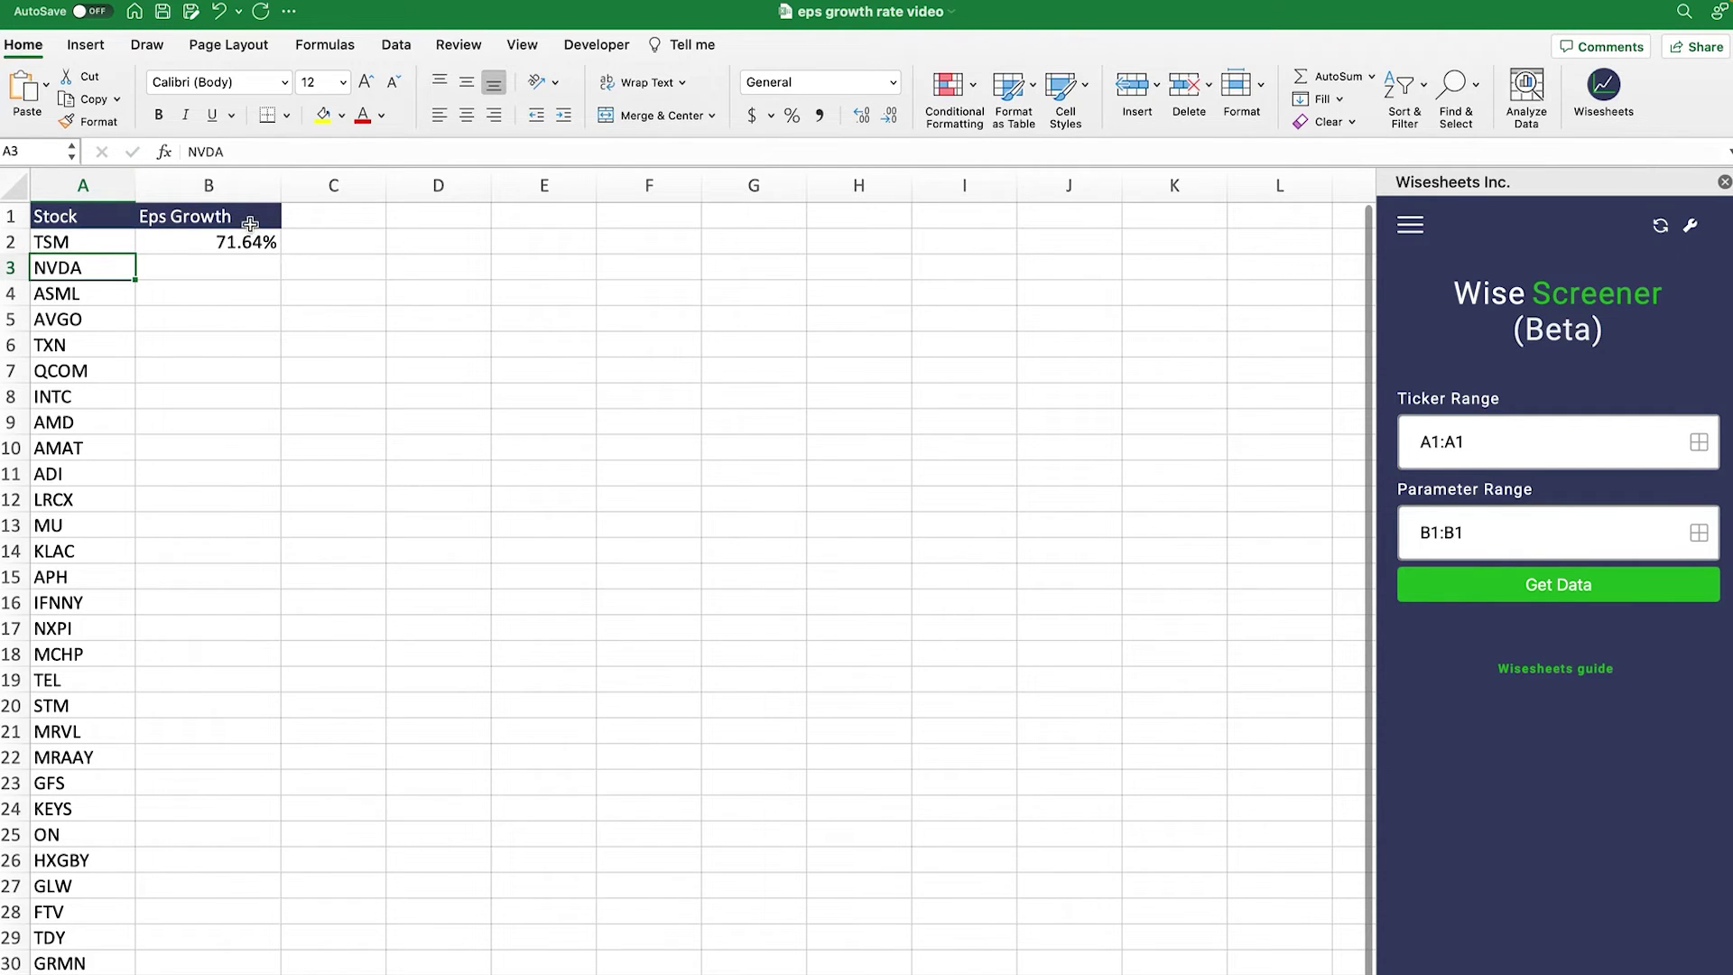
- Delete the WISE formula from B2
left_click(250, 223)
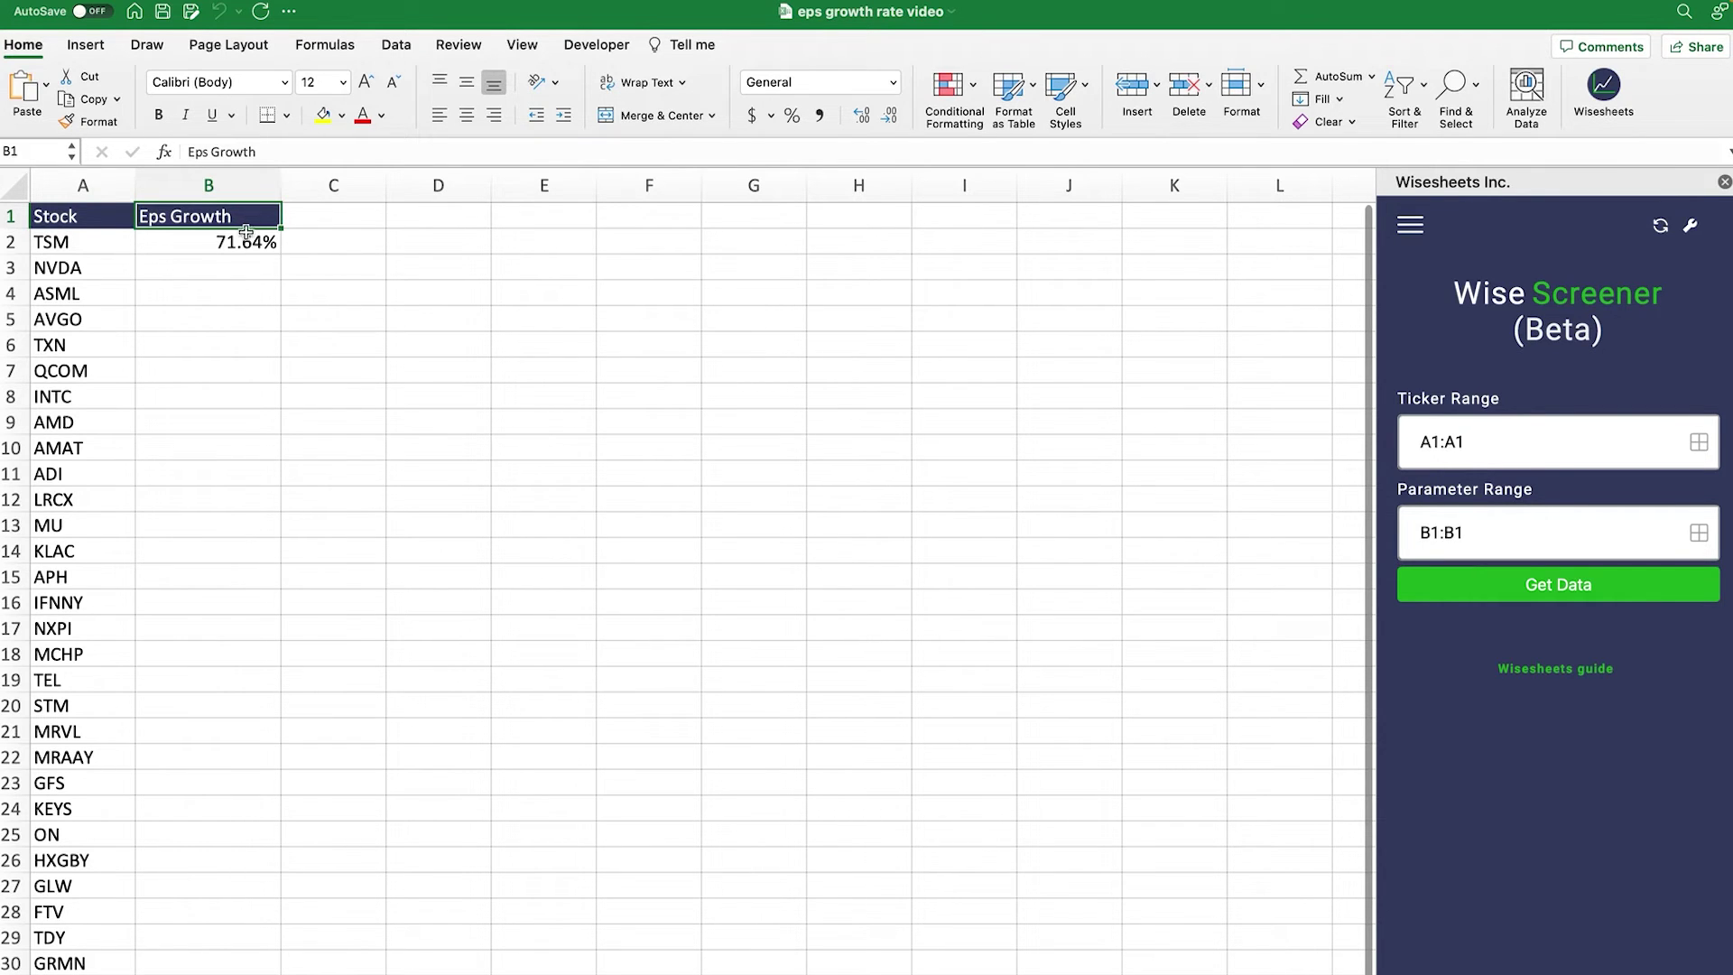
left_click(245, 242)
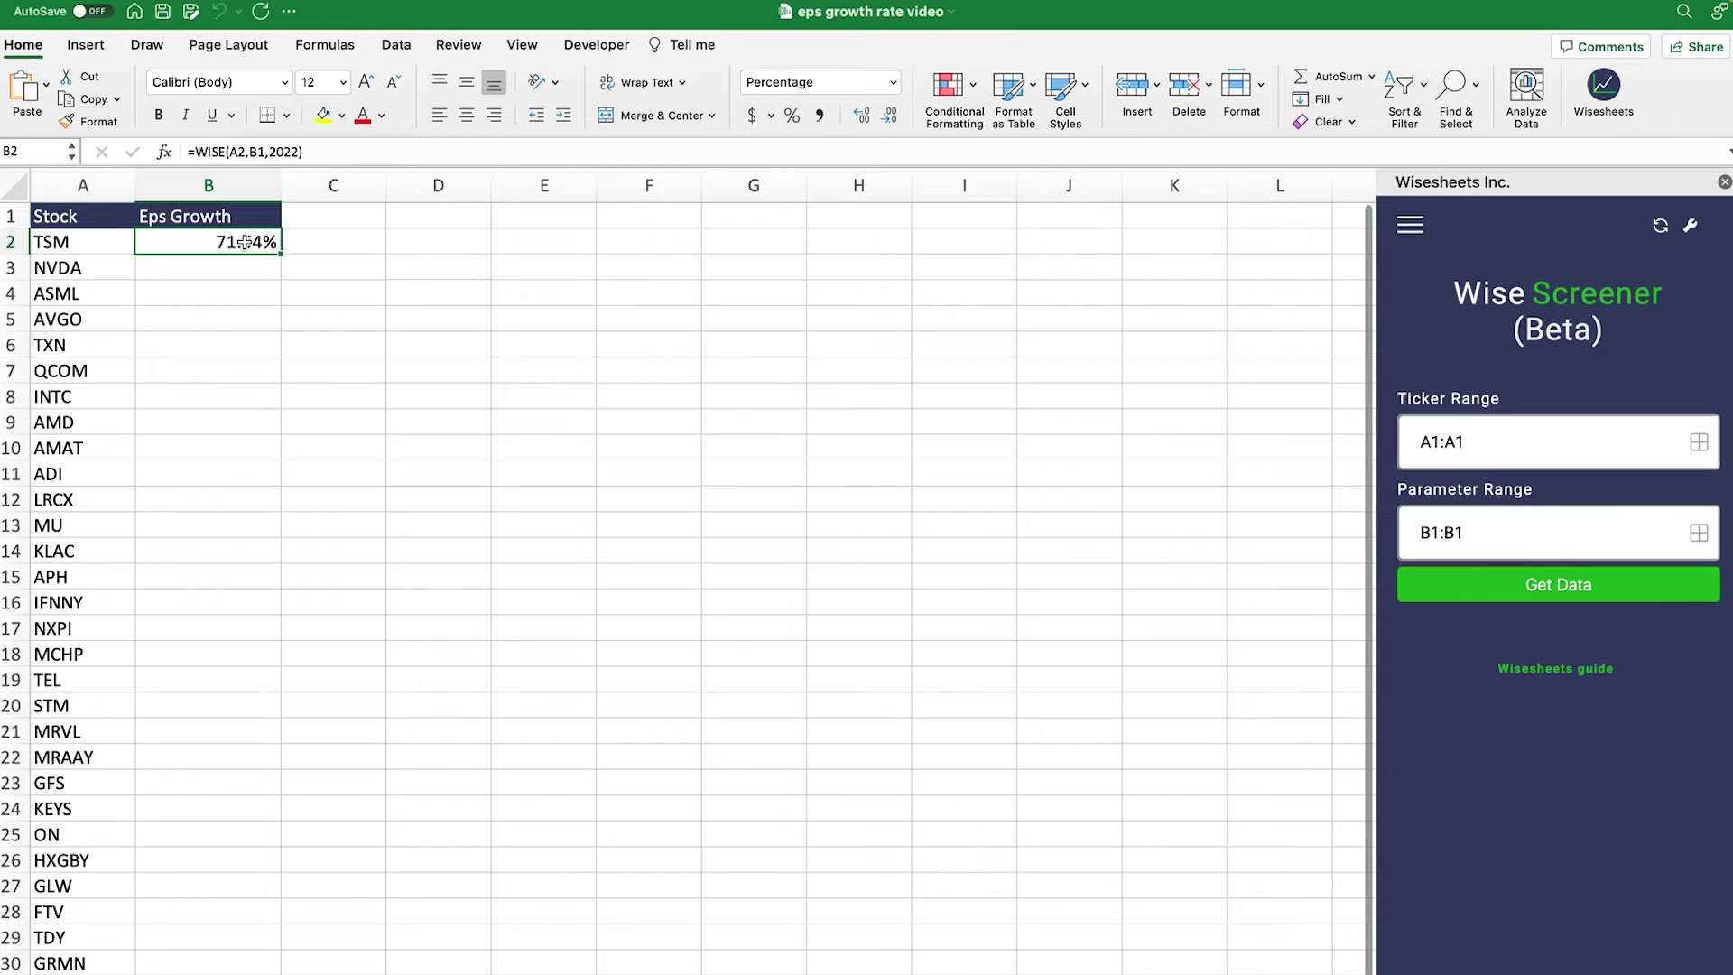
key("Delete")
left_click(364, 297)
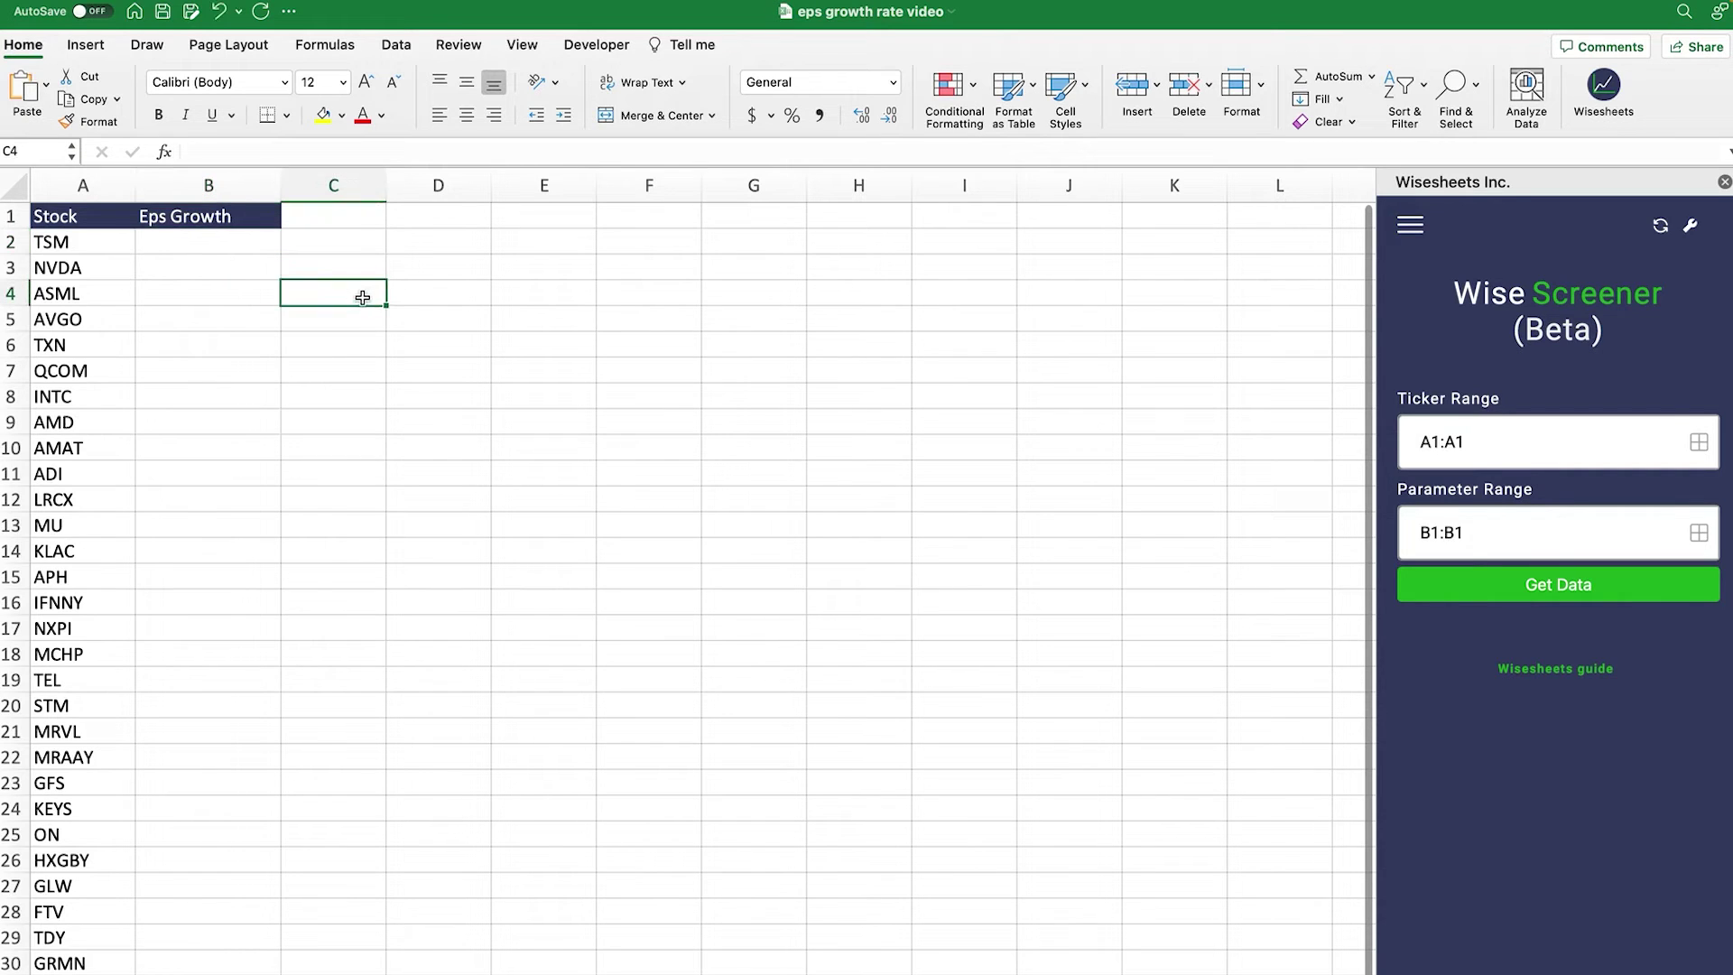
- In Wise Screener, use tickers A2:A31 and parameter B1 to fetch EPS growth
left_click(76, 241)
key("ctrl+shift+Down")
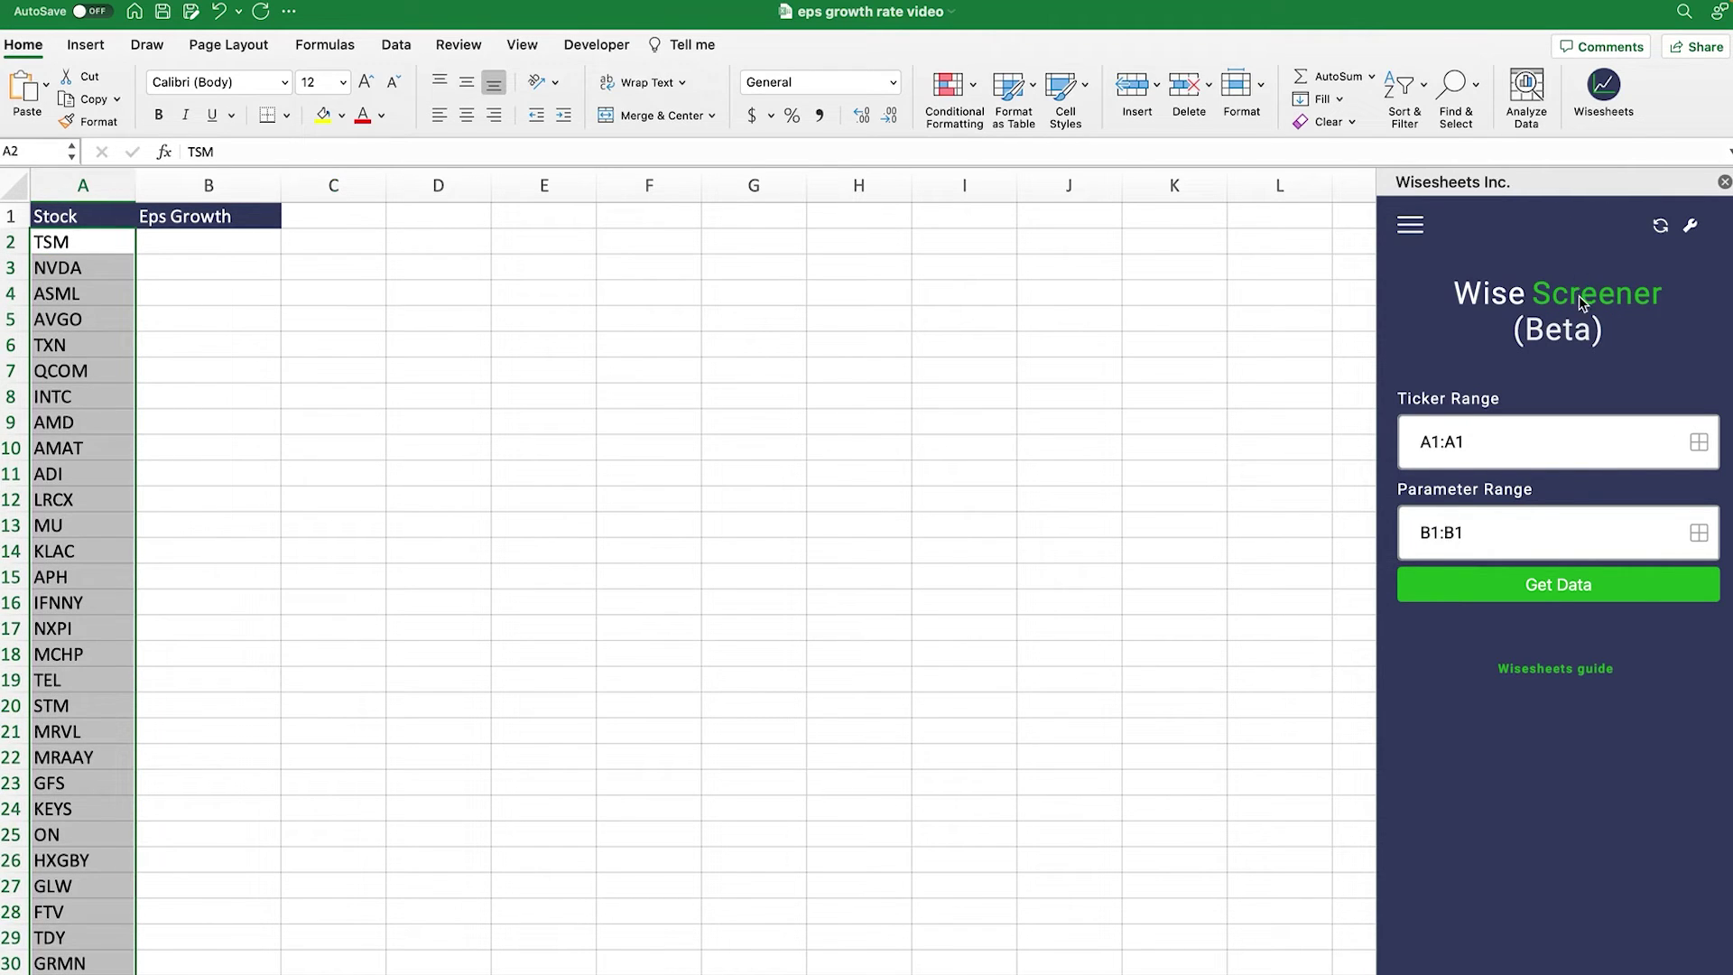
left_click(1697, 441)
left_click(269, 222)
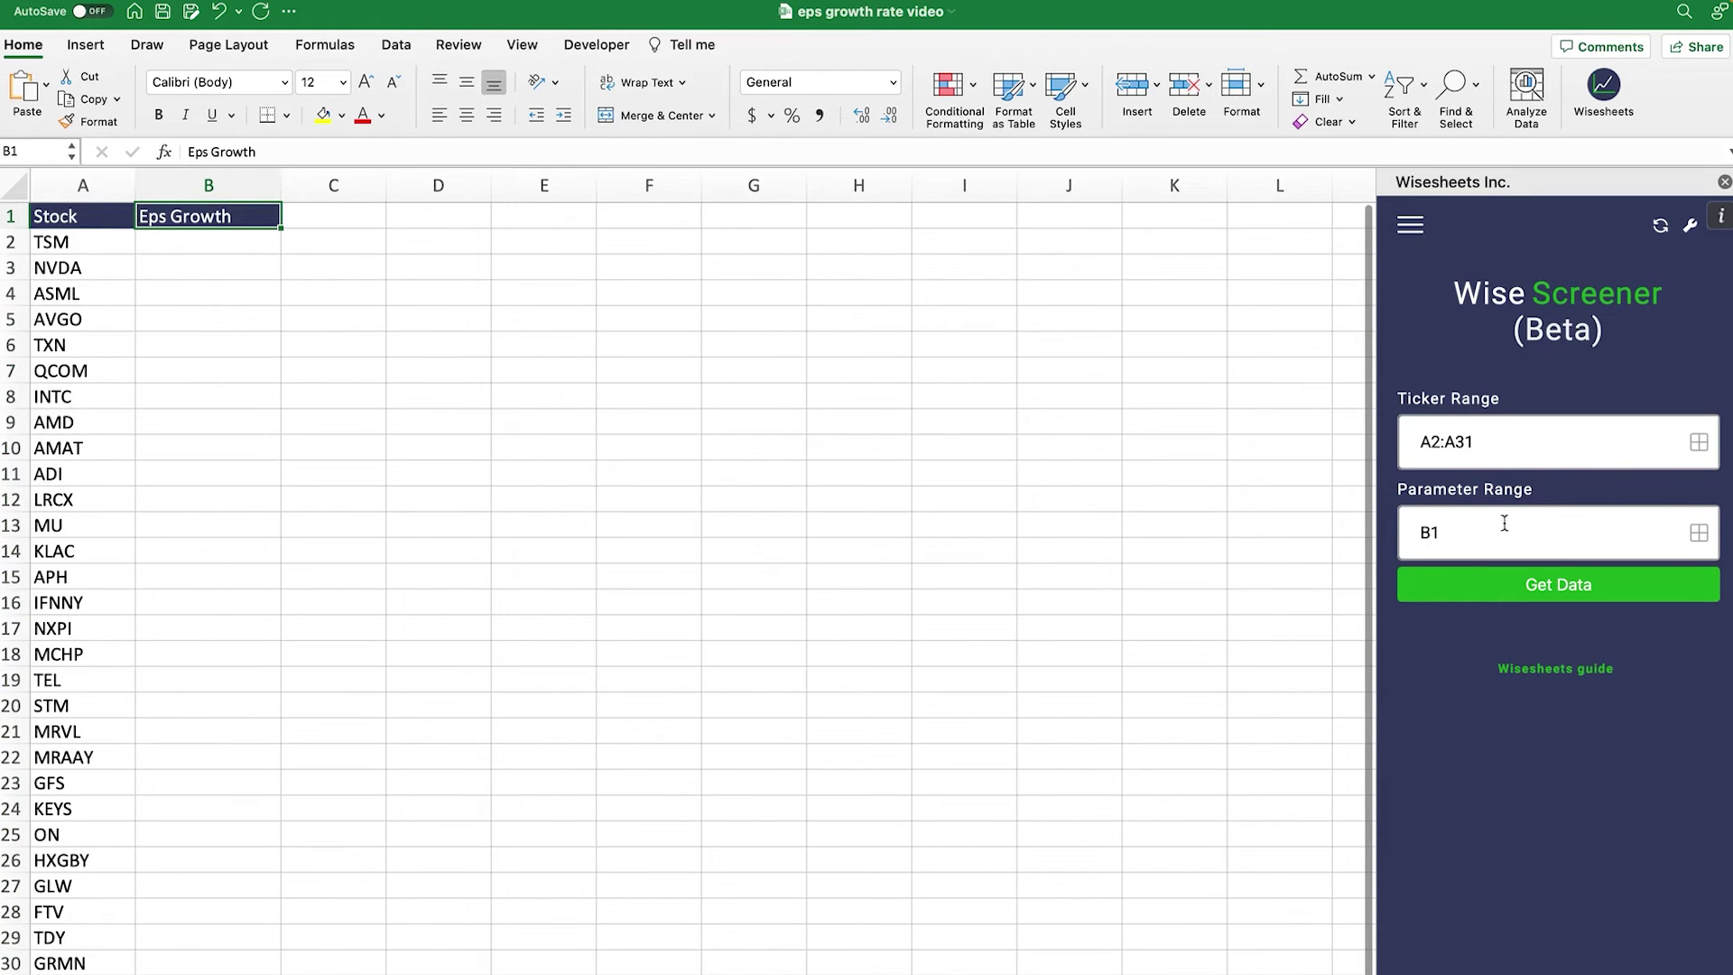
left_click(1420, 585)
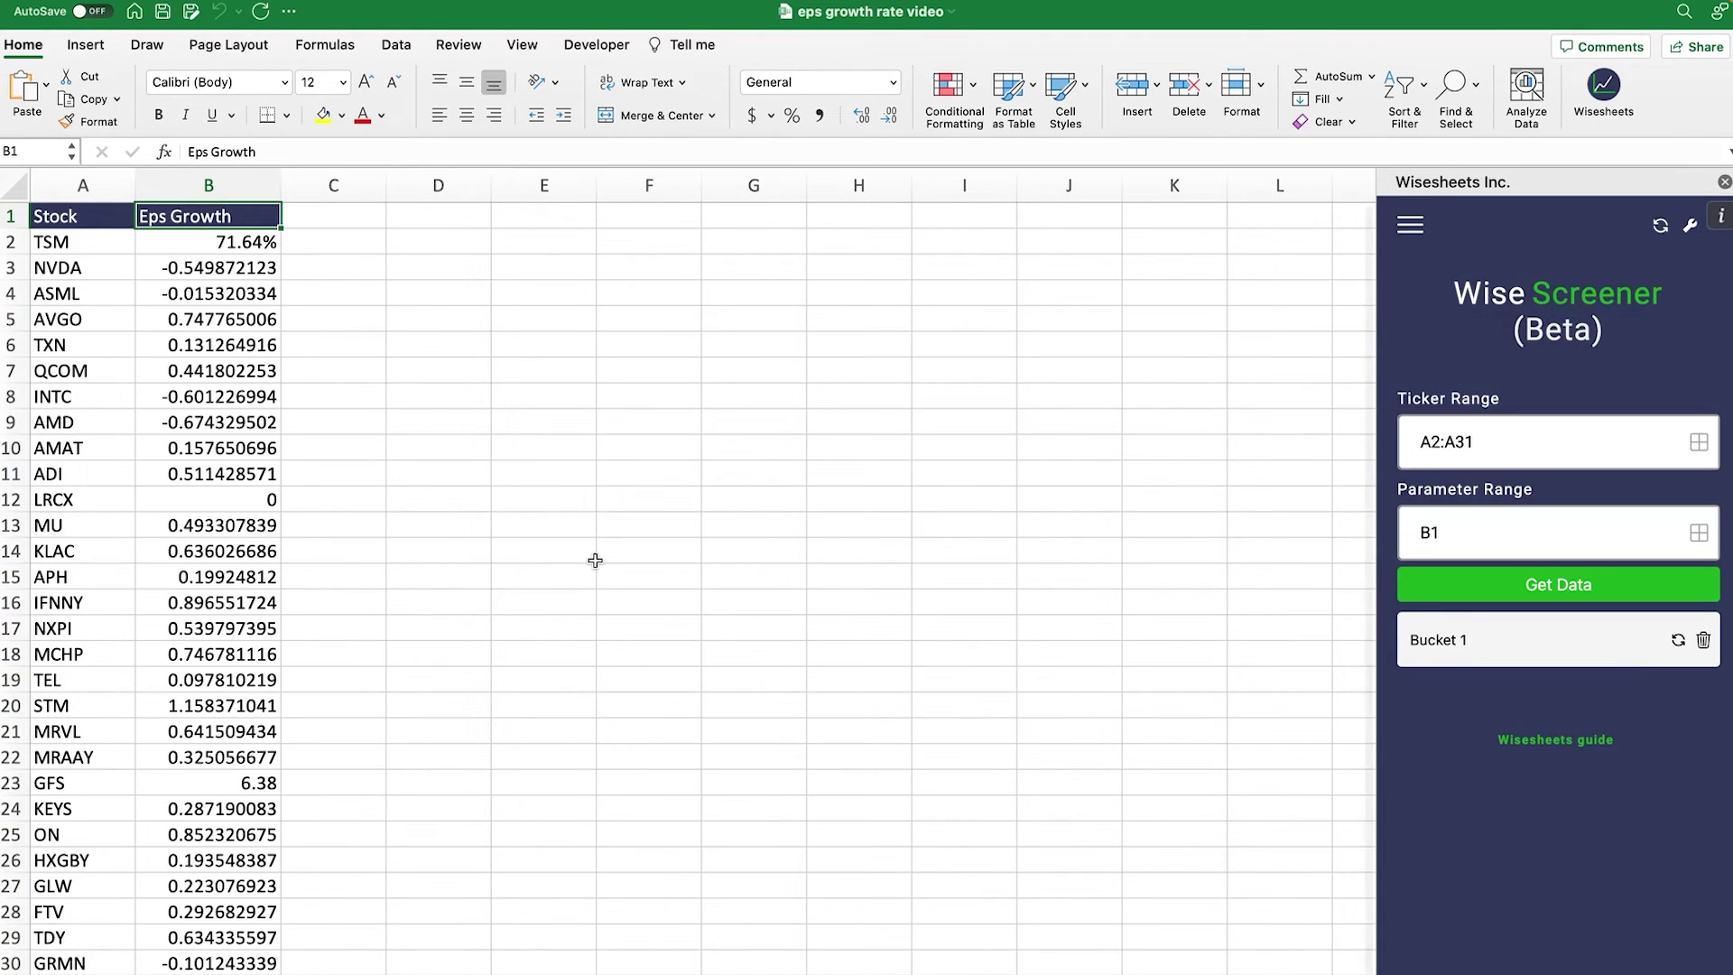
- Format column B's EPS growth as two-decimal percentages and refresh Bucket 1
left_click_drag(237, 244, 226, 973)
left_click(792, 114)
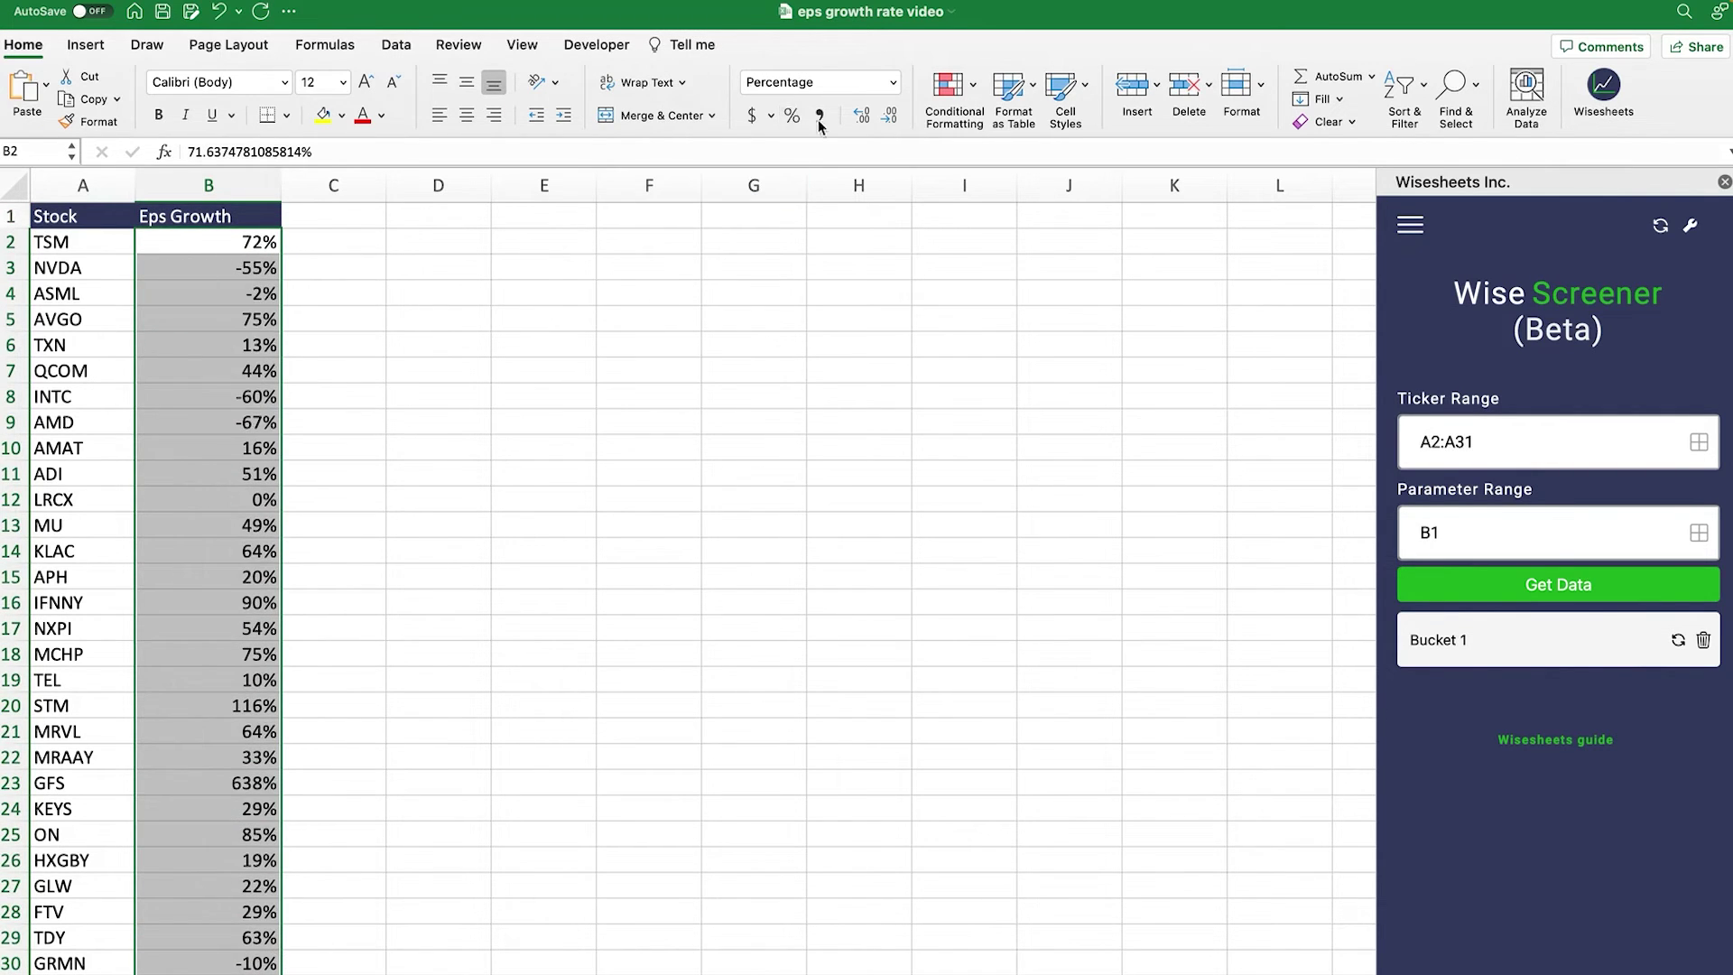
left_click(863, 114)
left_click(862, 115)
left_click(648, 293)
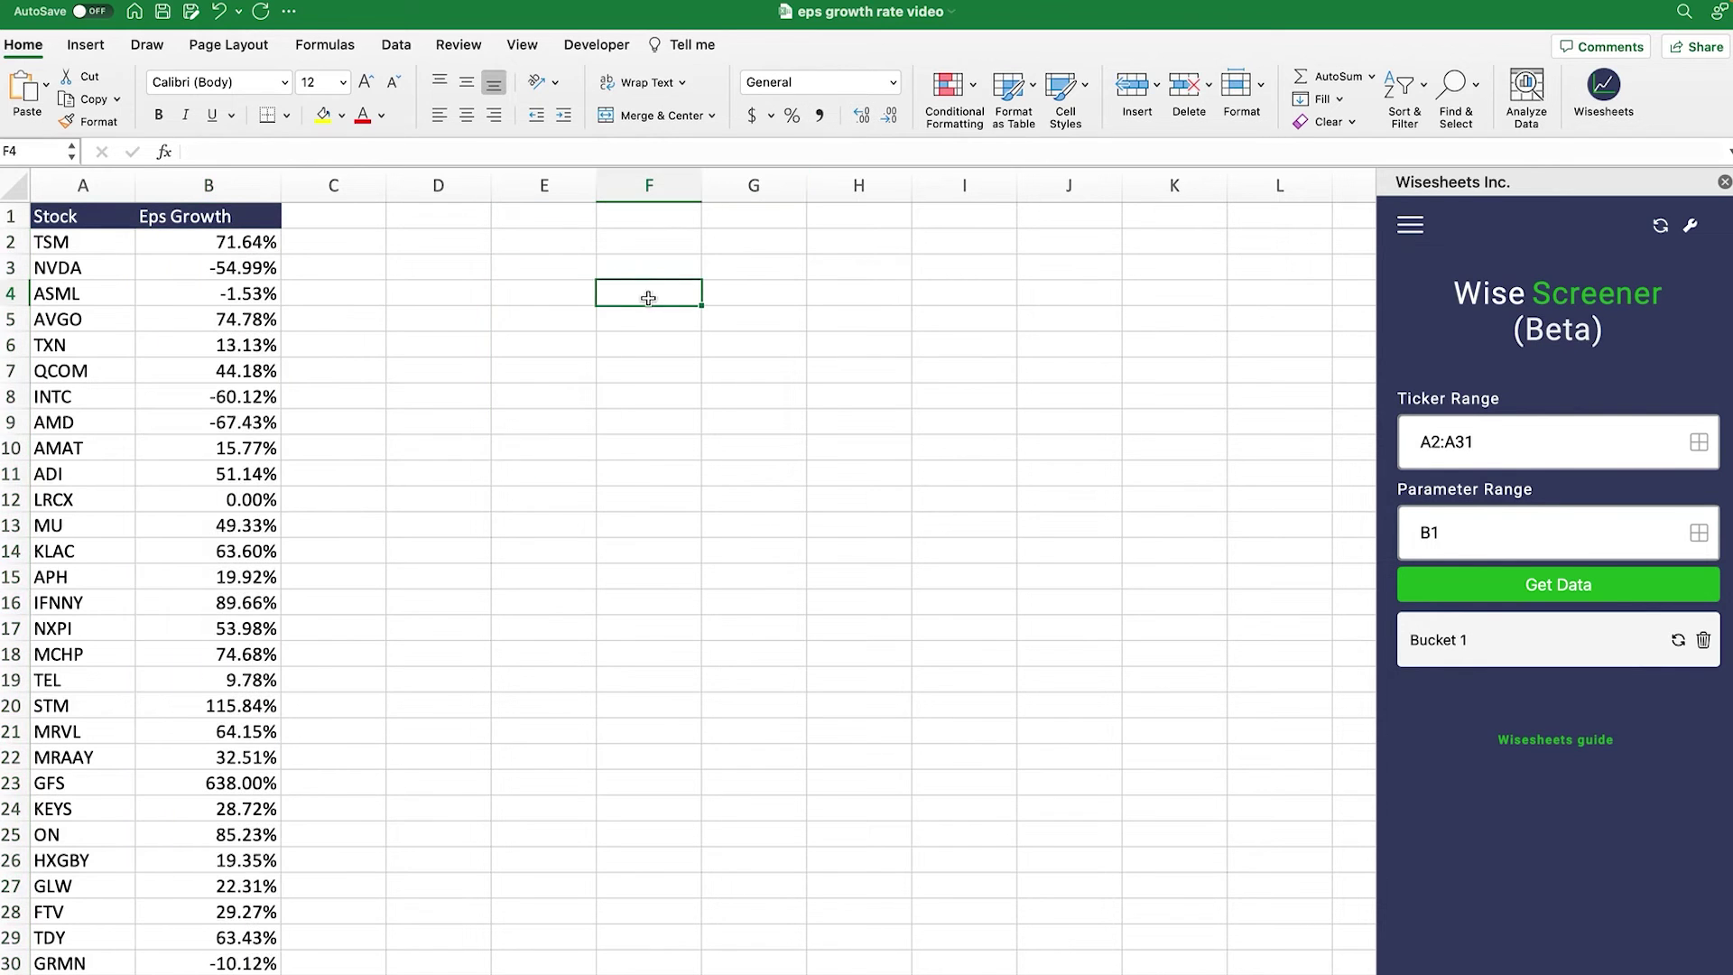
scroll(361, 370, "down", 2)
scroll(505, 406, "up", 2)
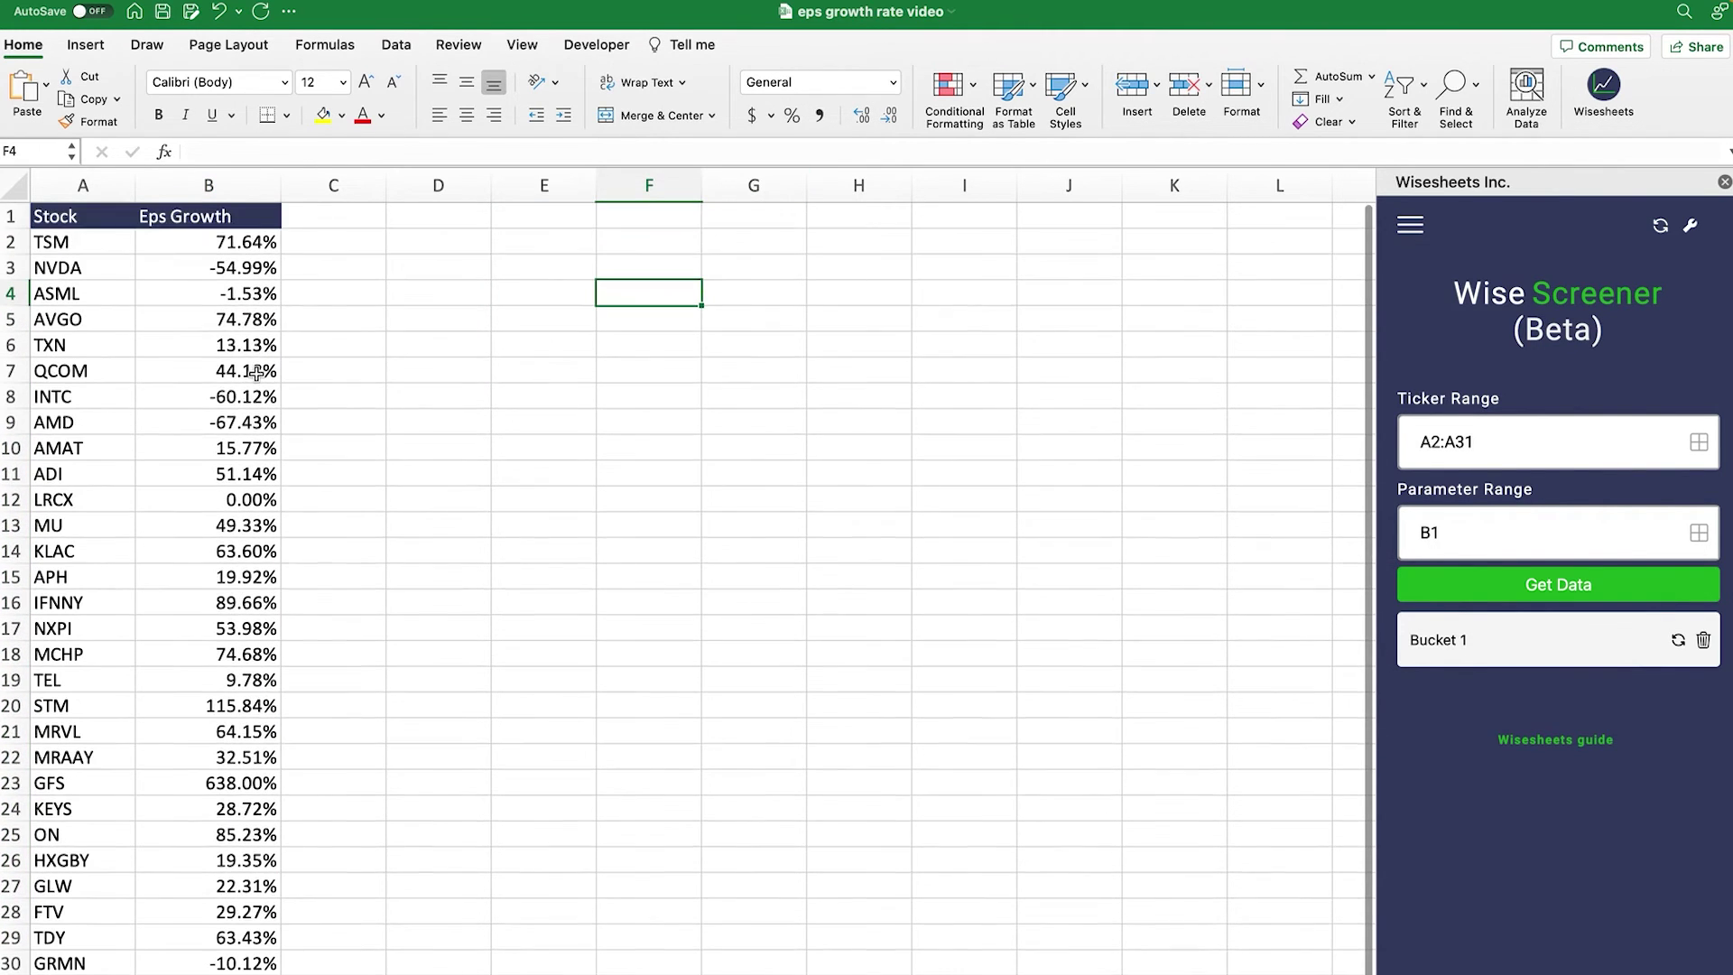
left_click(1678, 640)
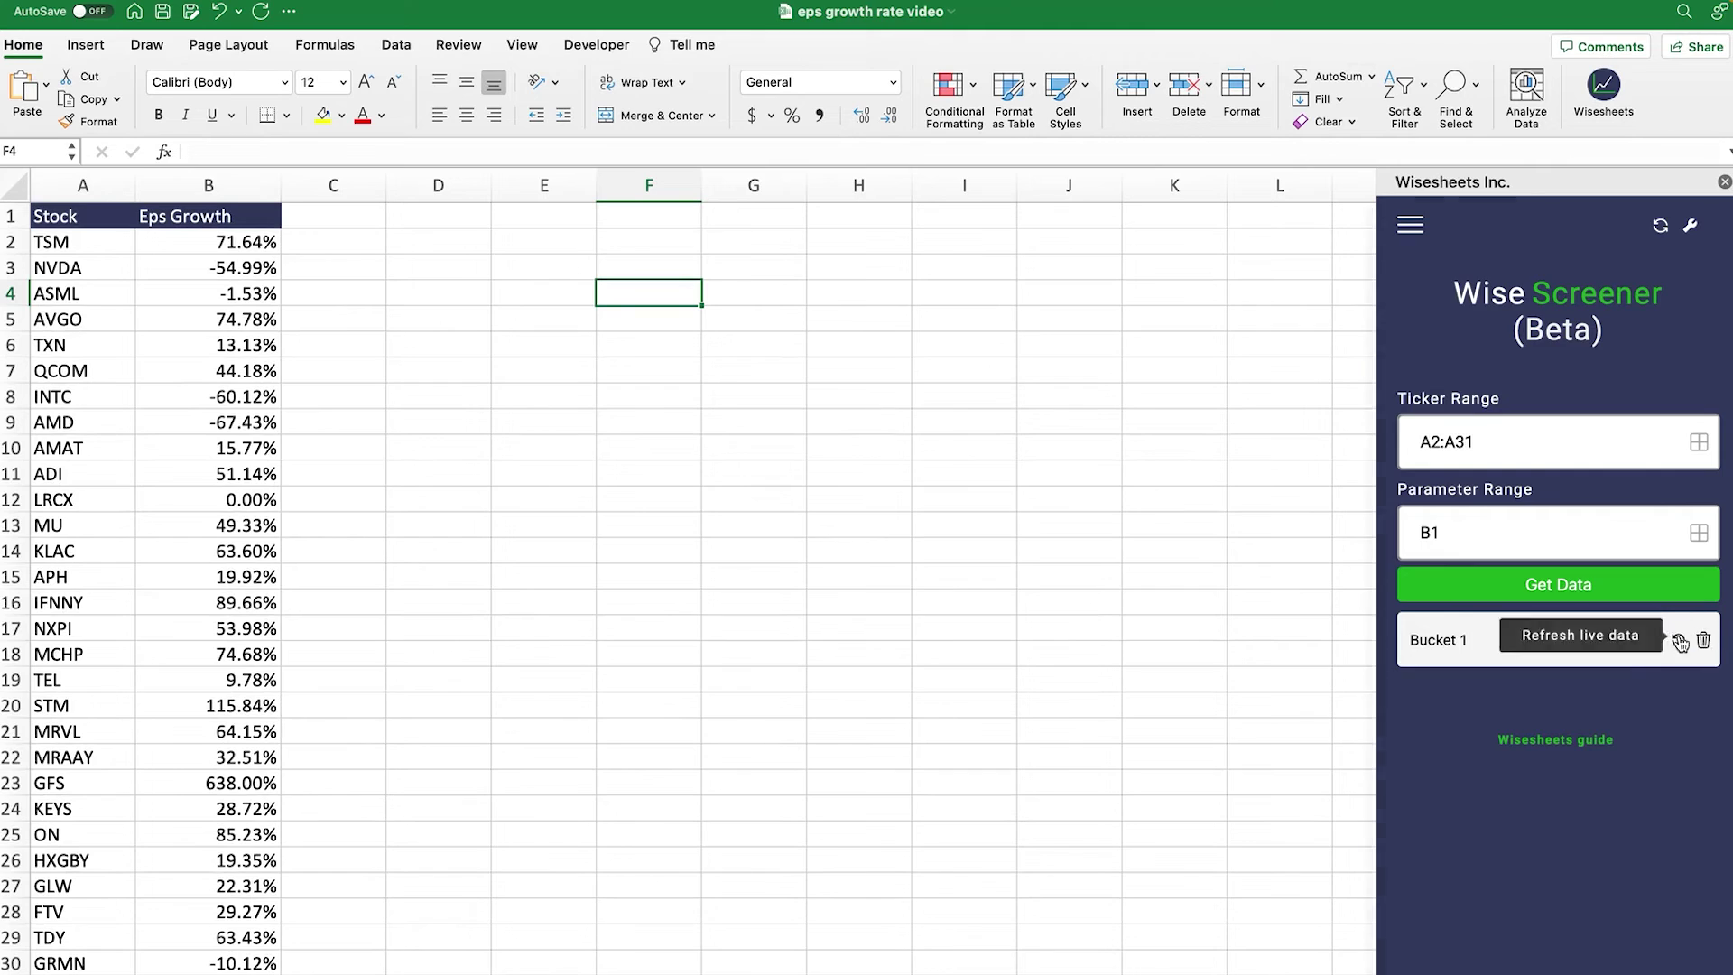
- Enter the headers Revenue in C1 and roe in D1
left_click(334, 217)
type("Revenue")
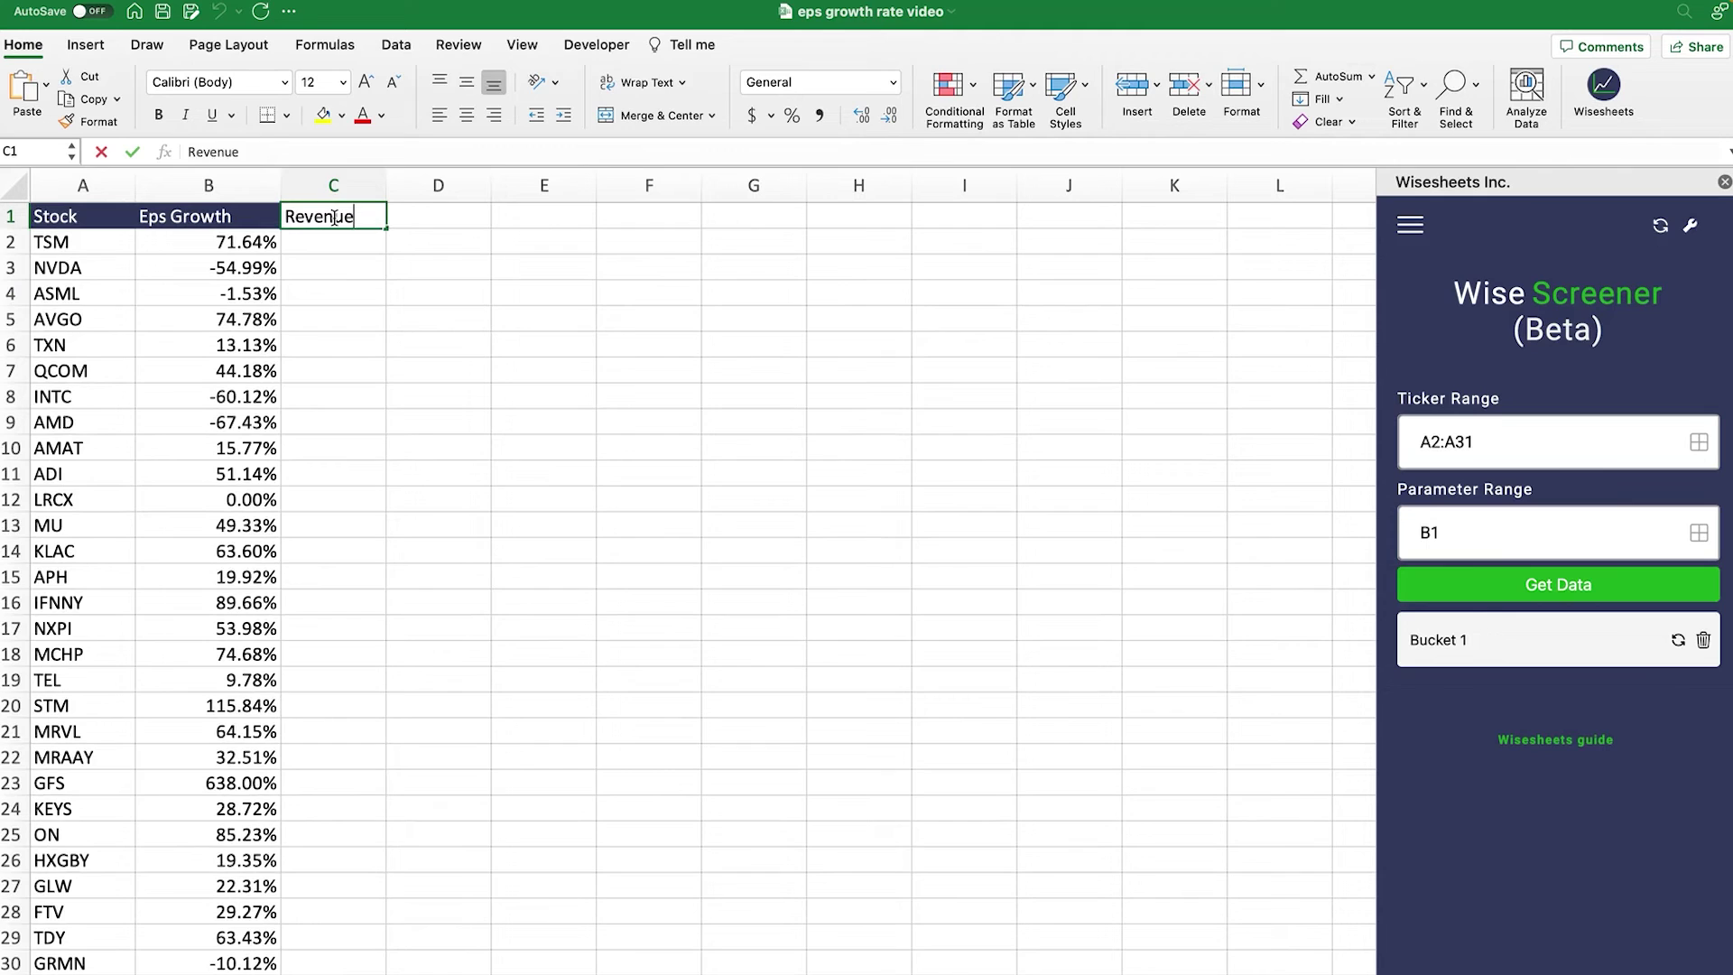
key("Tab")
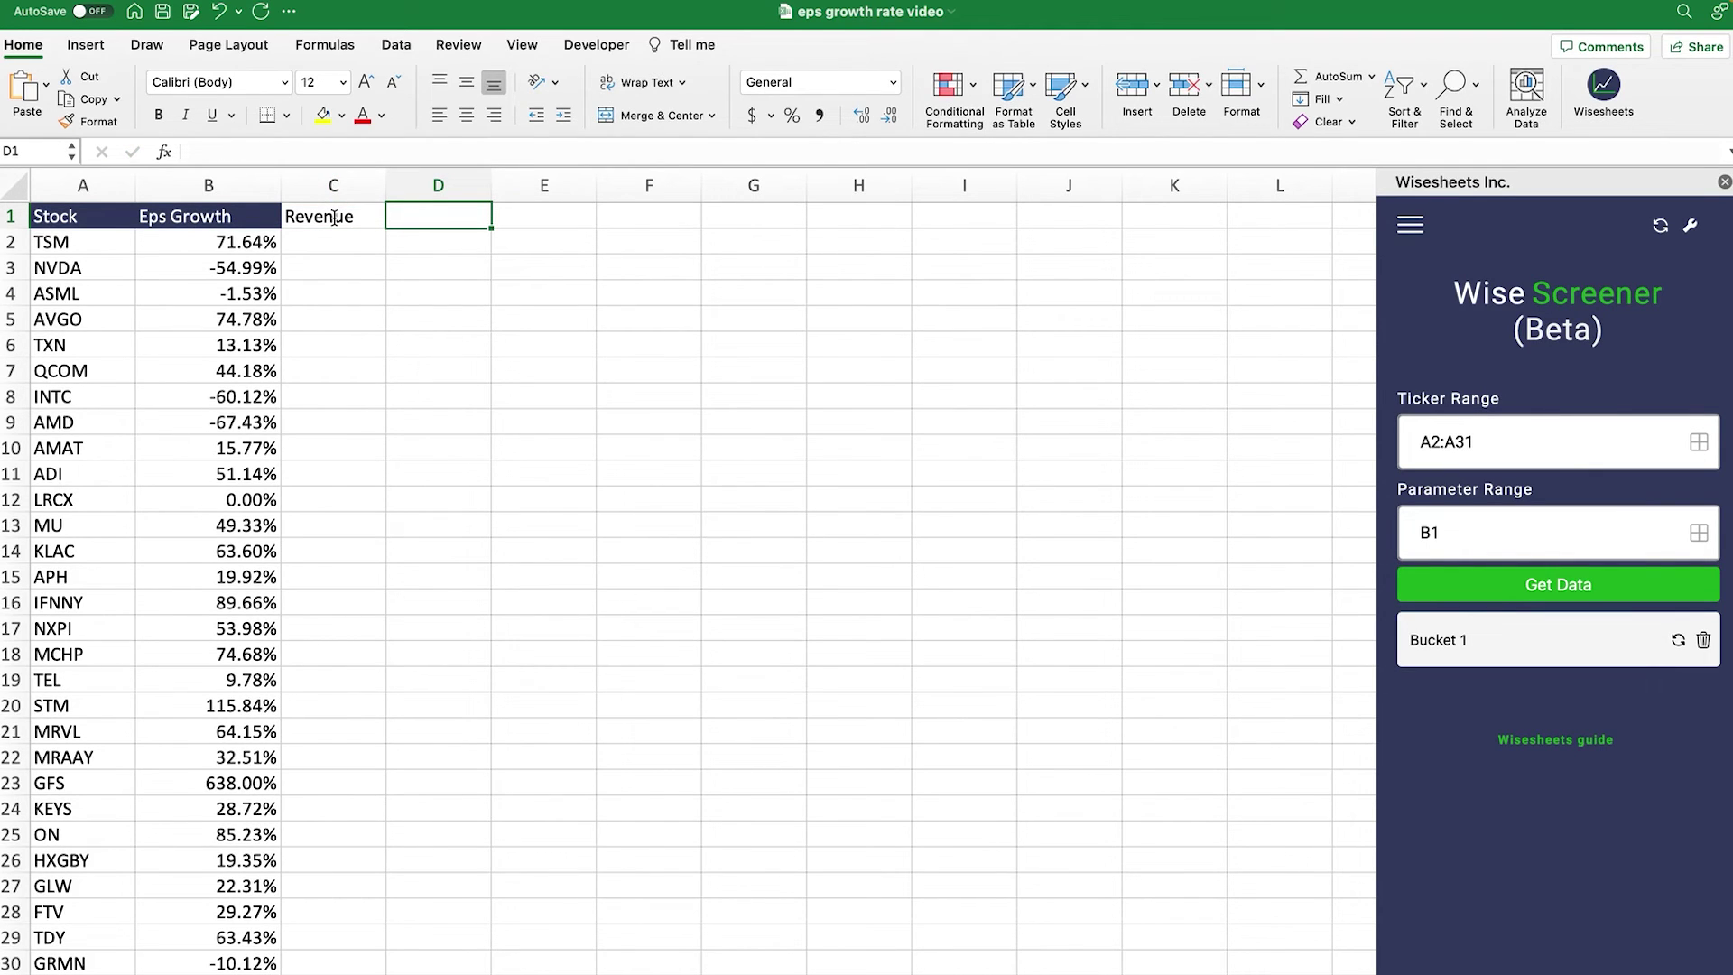
type("roe")
key("Return")
- Copy the dark Eps Growth header style from B1 onto C1:D1
left_click(262, 217)
key("super+c")
left_click_drag(354, 219, 395, 217)
left_click(46, 84)
left_click(333, 242)
- Set the screener parameter range to B1:D1 and fetch Eps Growth, Revenue and roe for all tickers
left_click_drag(203, 216, 401, 223)
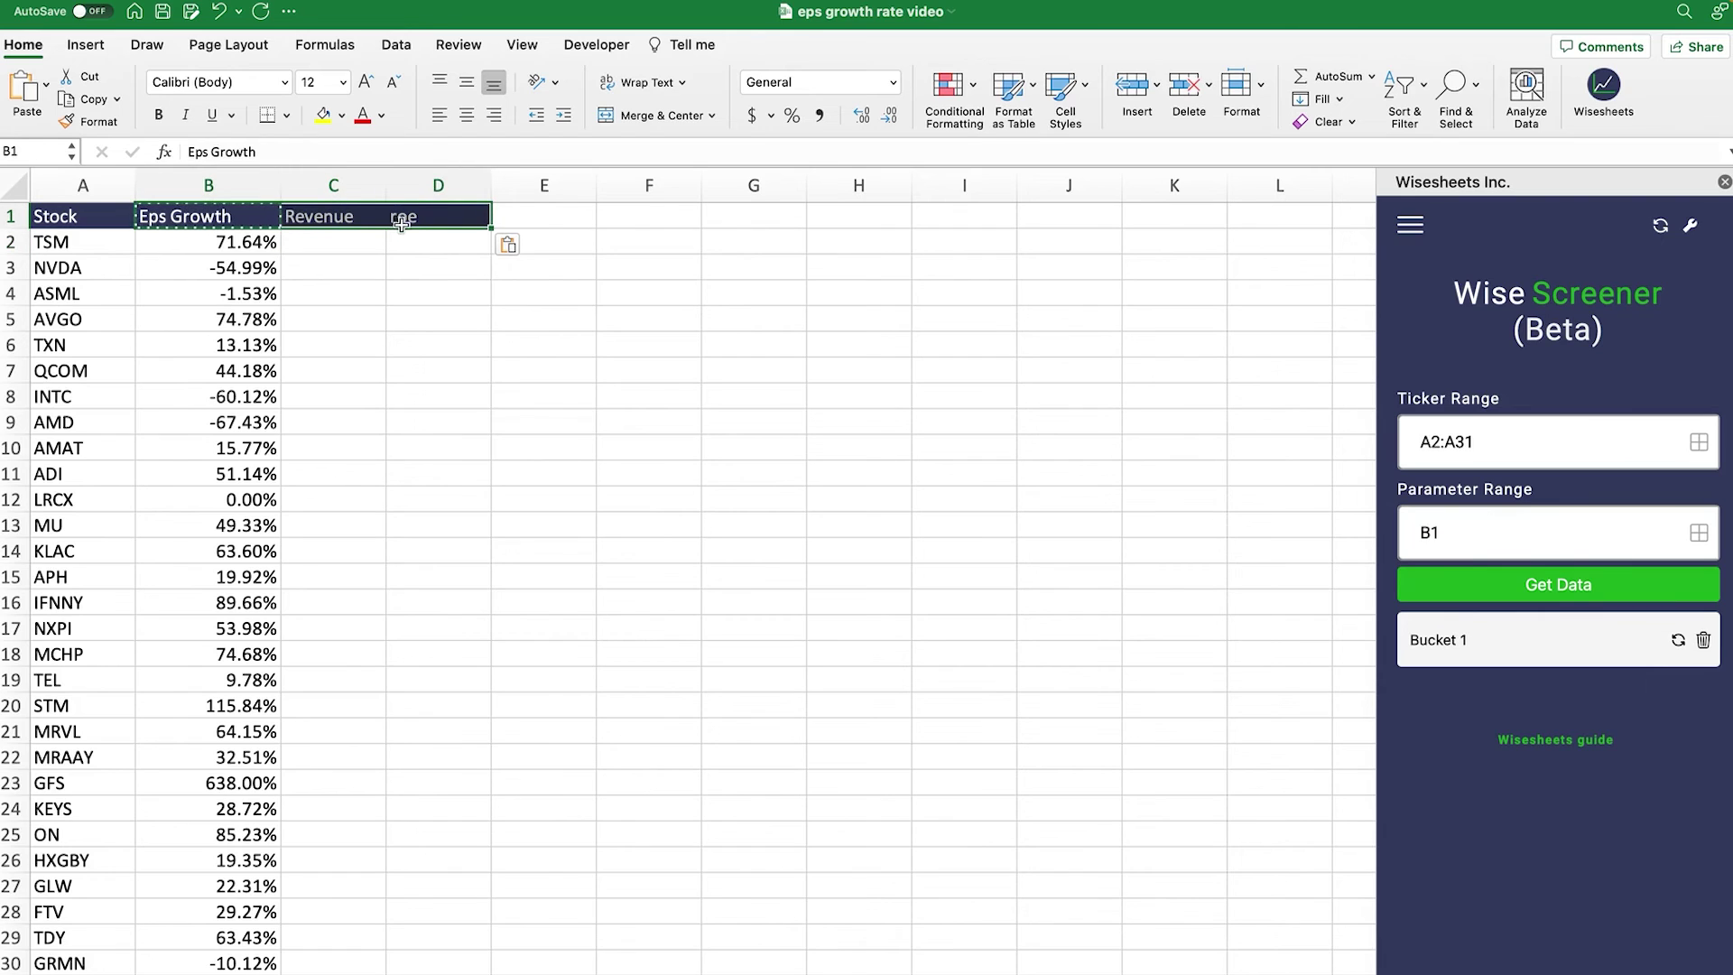
left_click(1697, 532)
left_click(1563, 585)
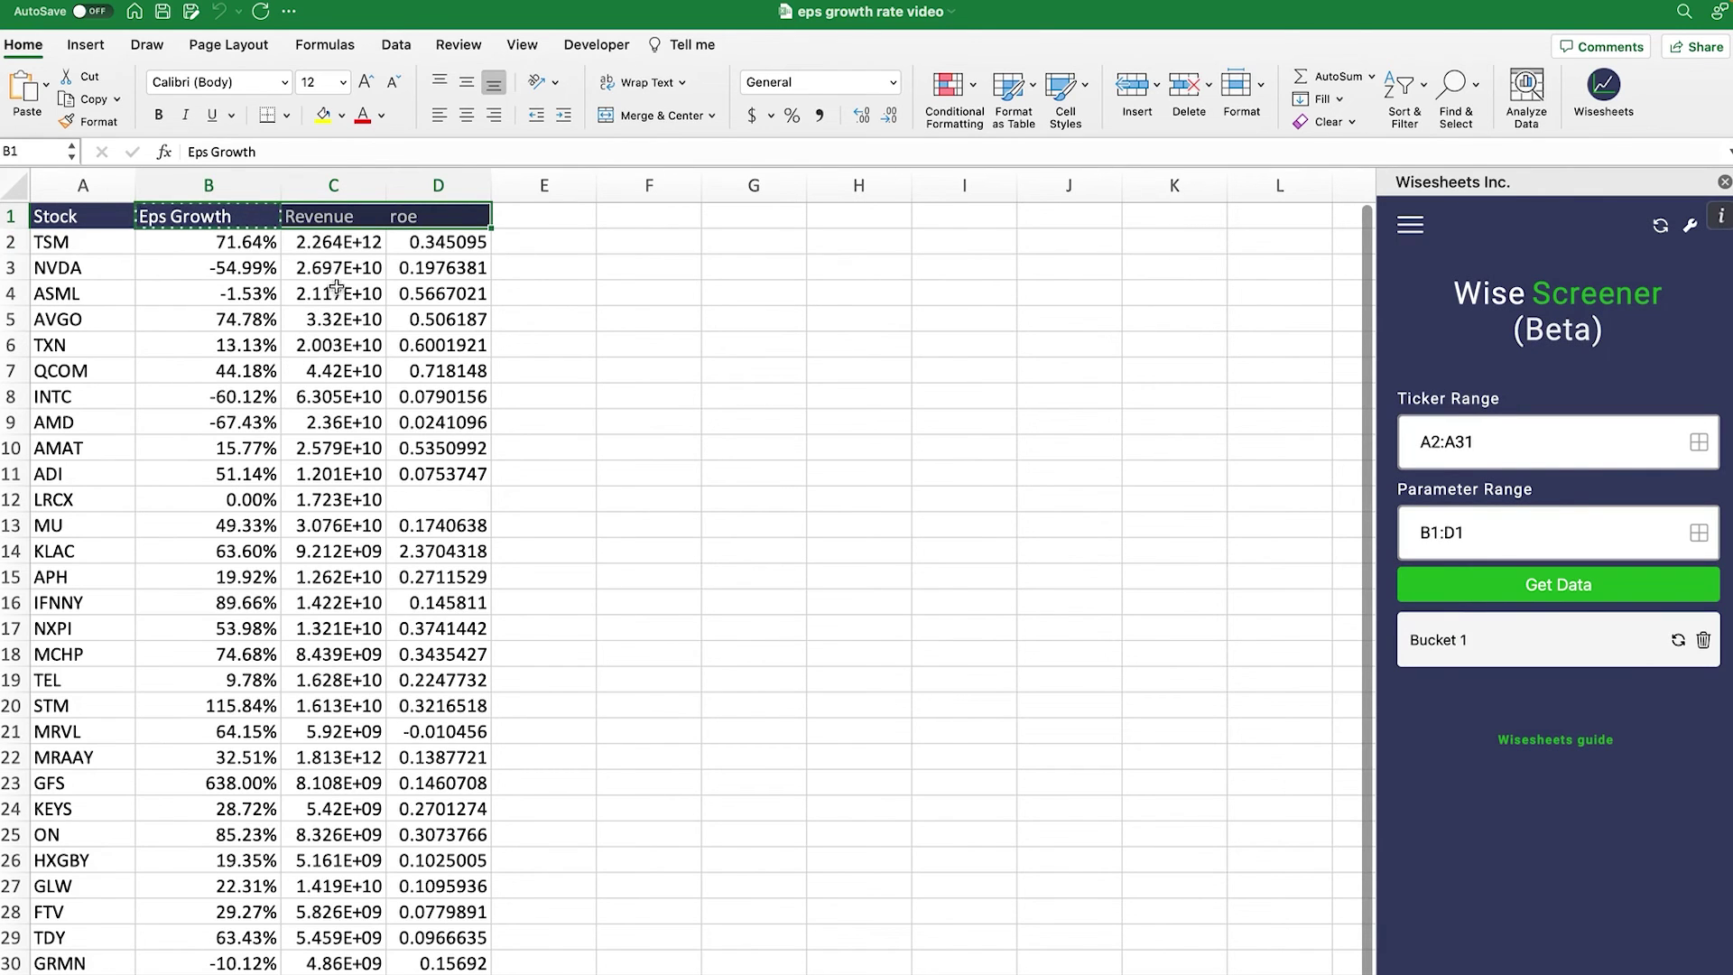
- Apply Comma Style to the revenue and roe values in C2:D30
left_click(333, 244)
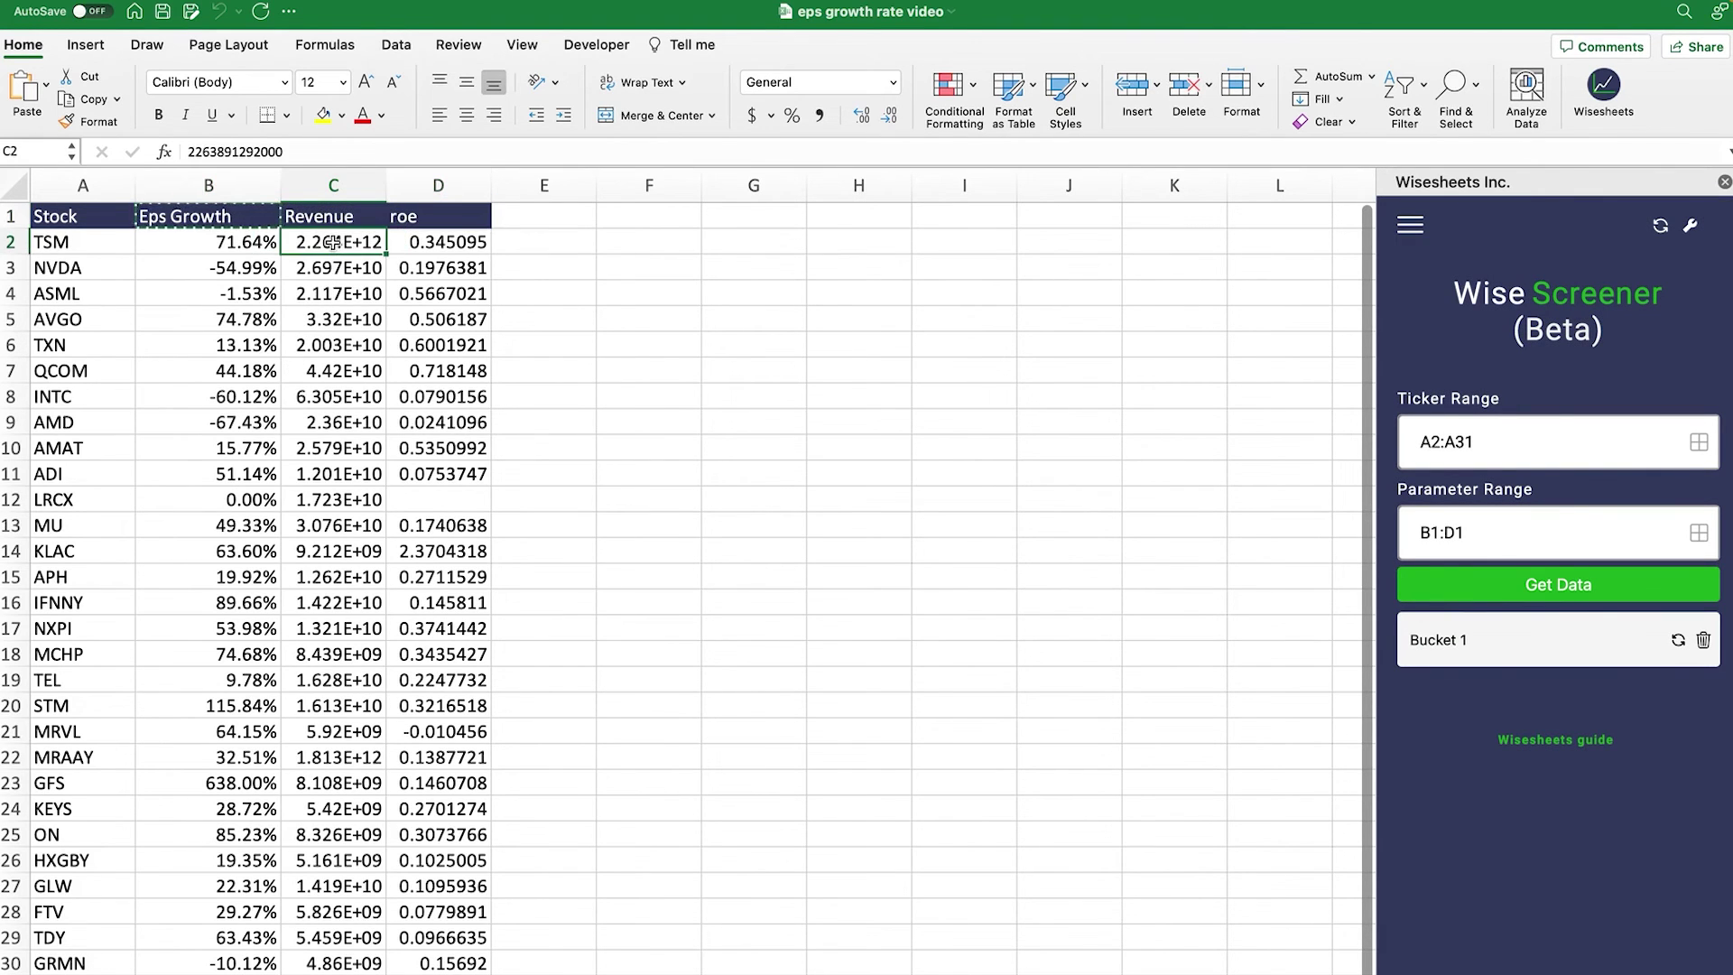
left_click_drag(333, 242, 438, 966)
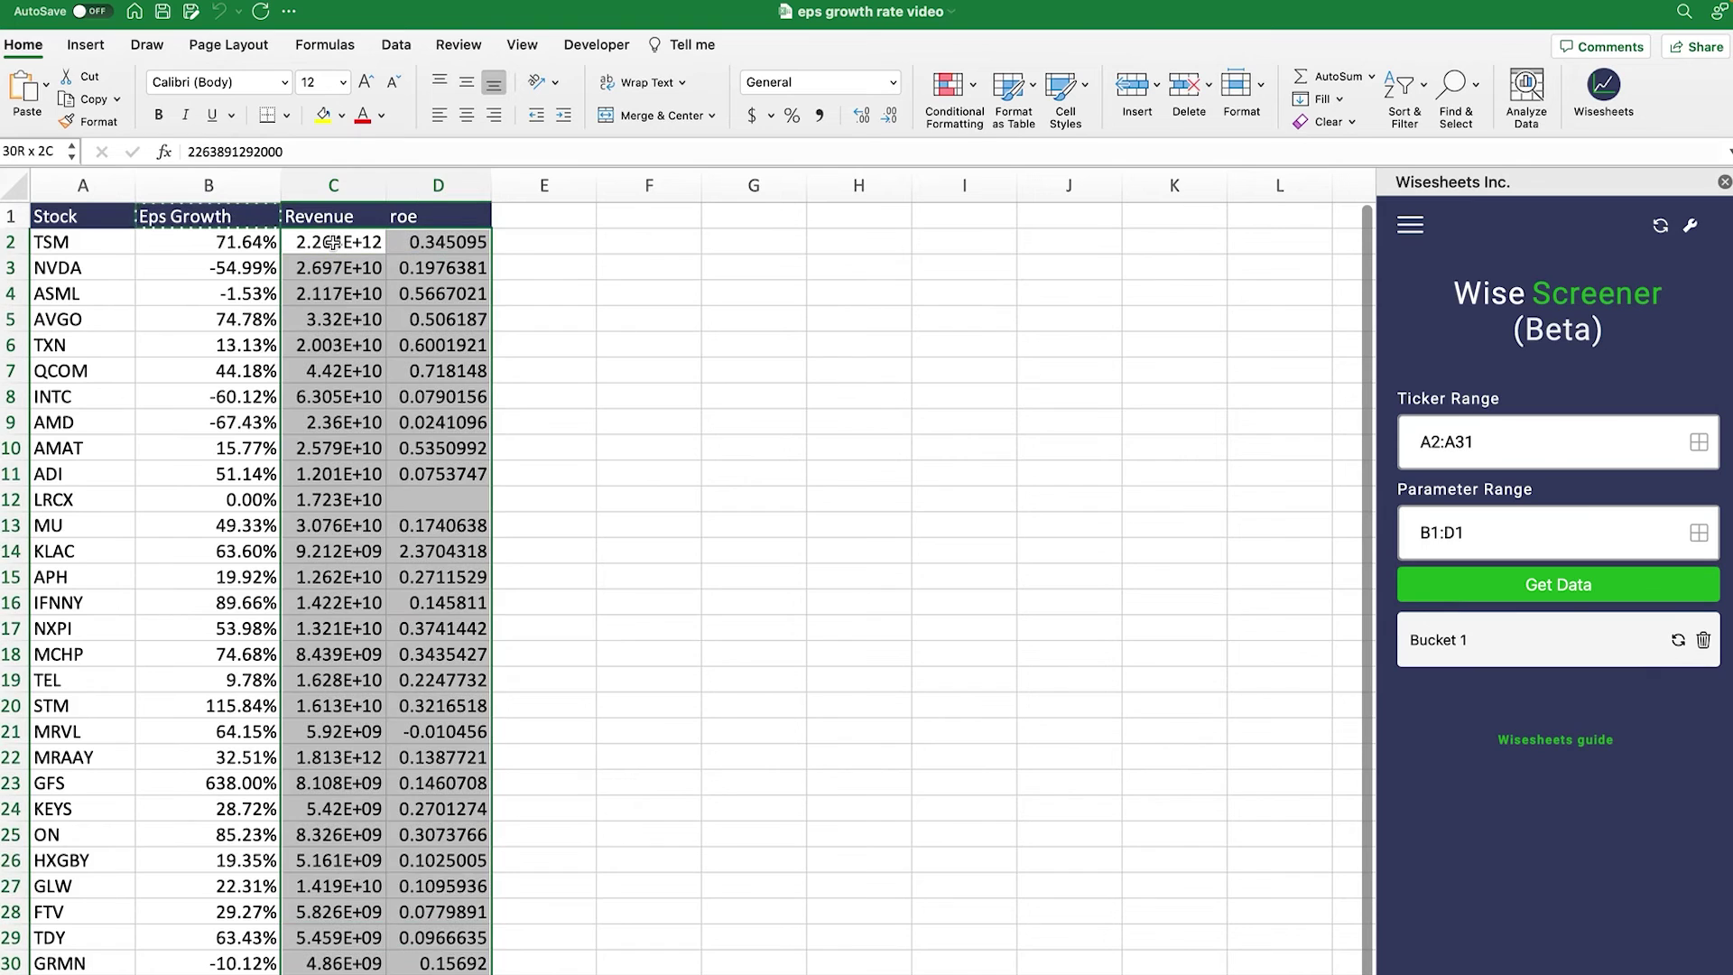
left_click(818, 114)
left_click(782, 397)
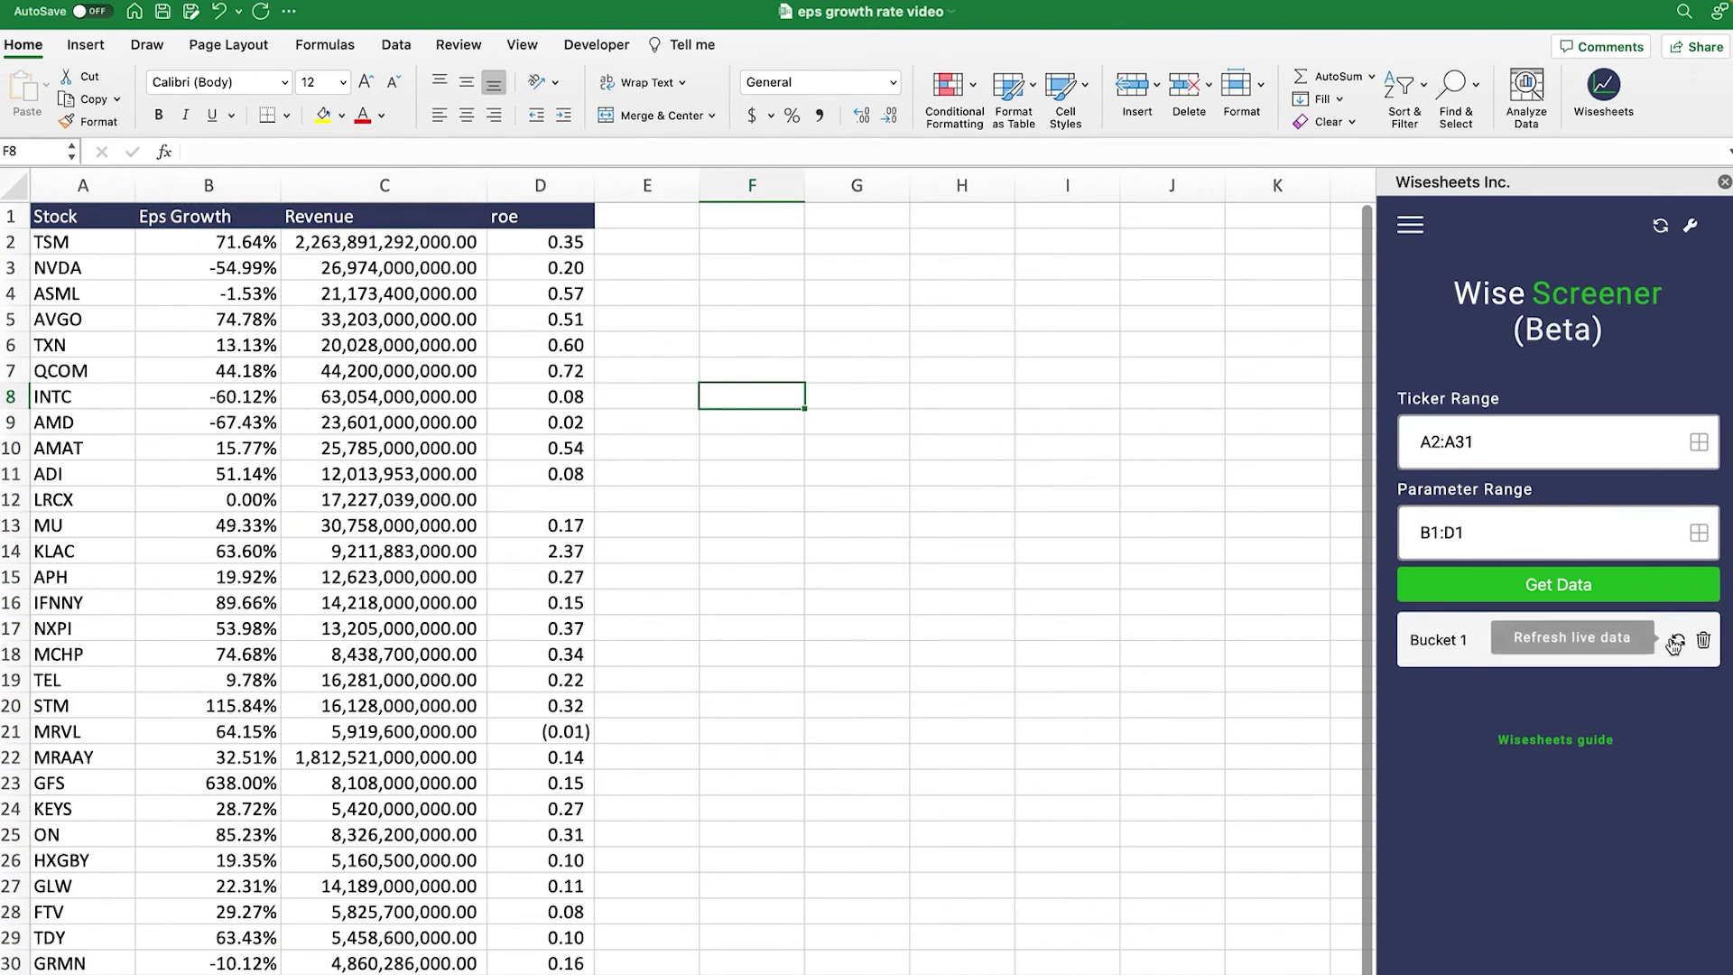